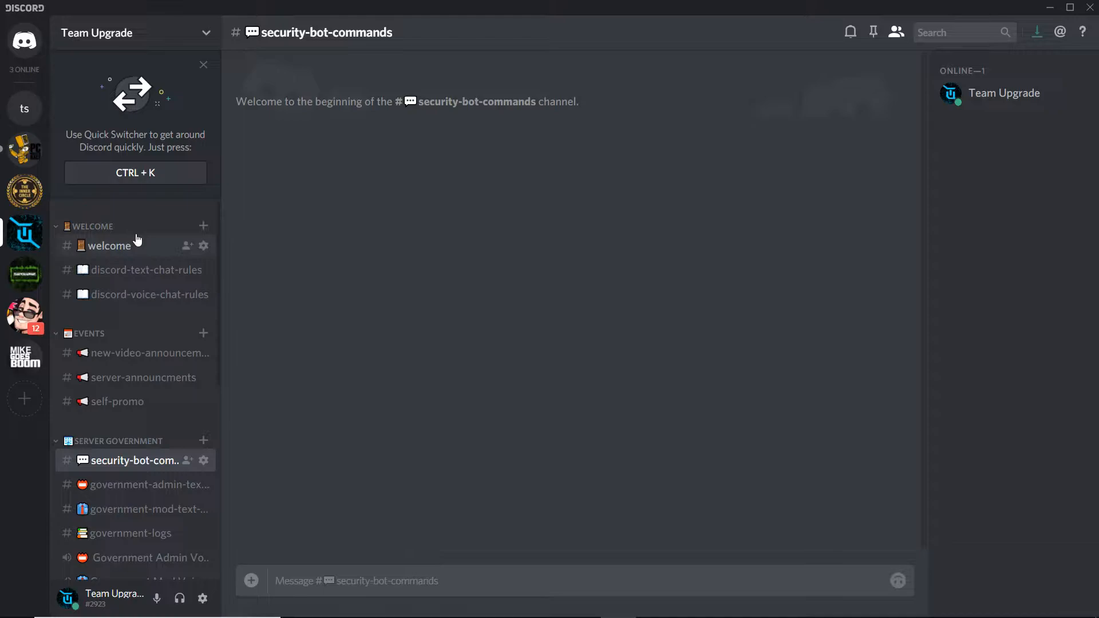
- Open the server settings for Team Upgrade and go to the Roles section
click(202, 42)
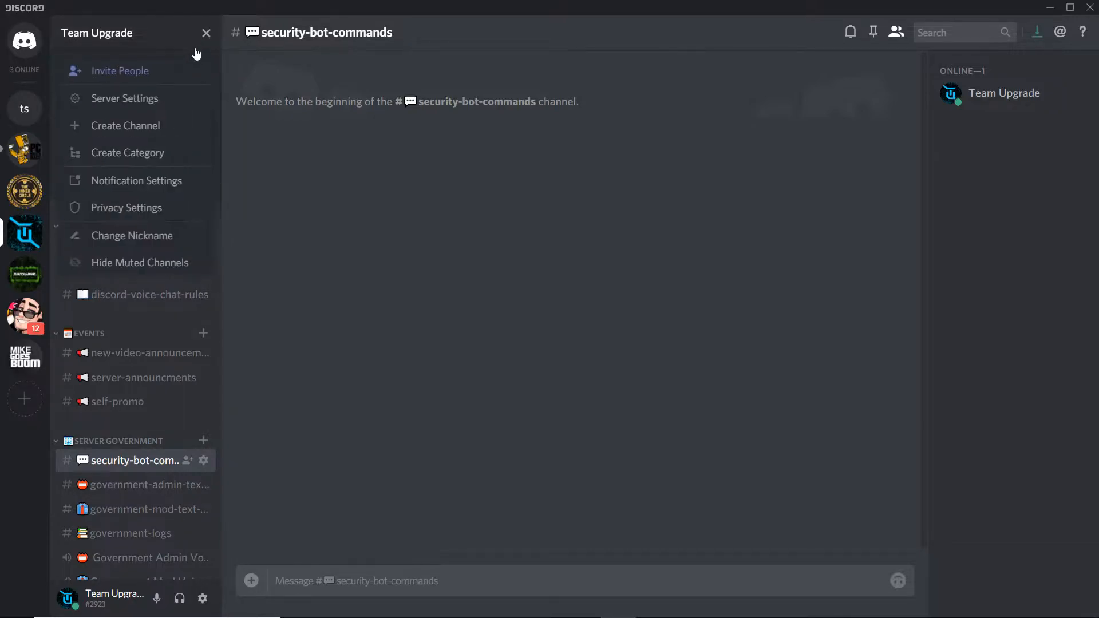
click(169, 94)
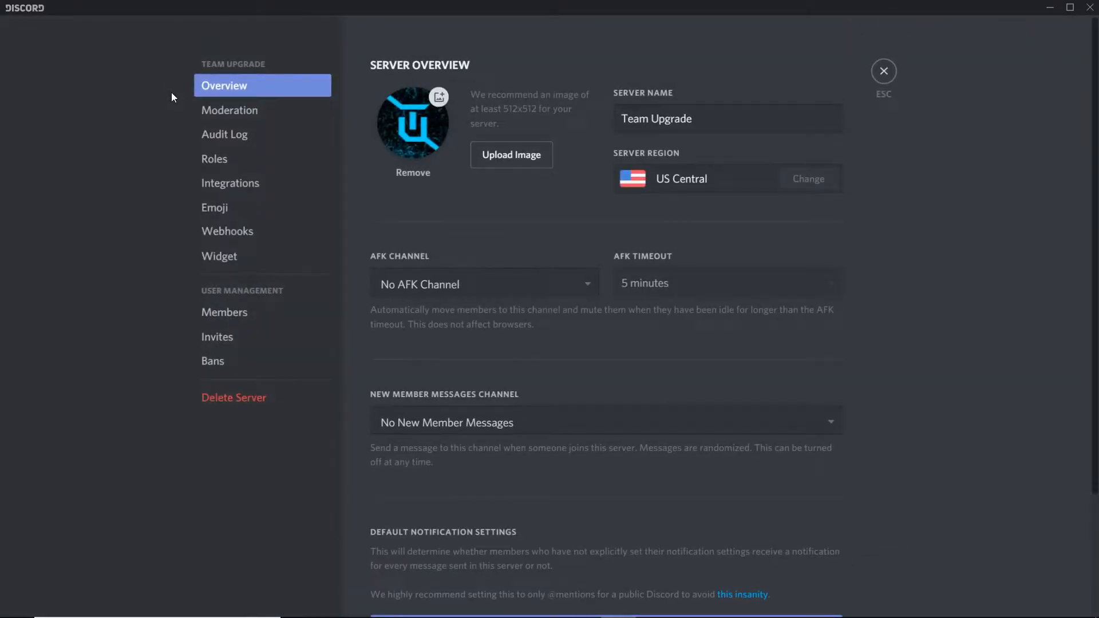
click(232, 154)
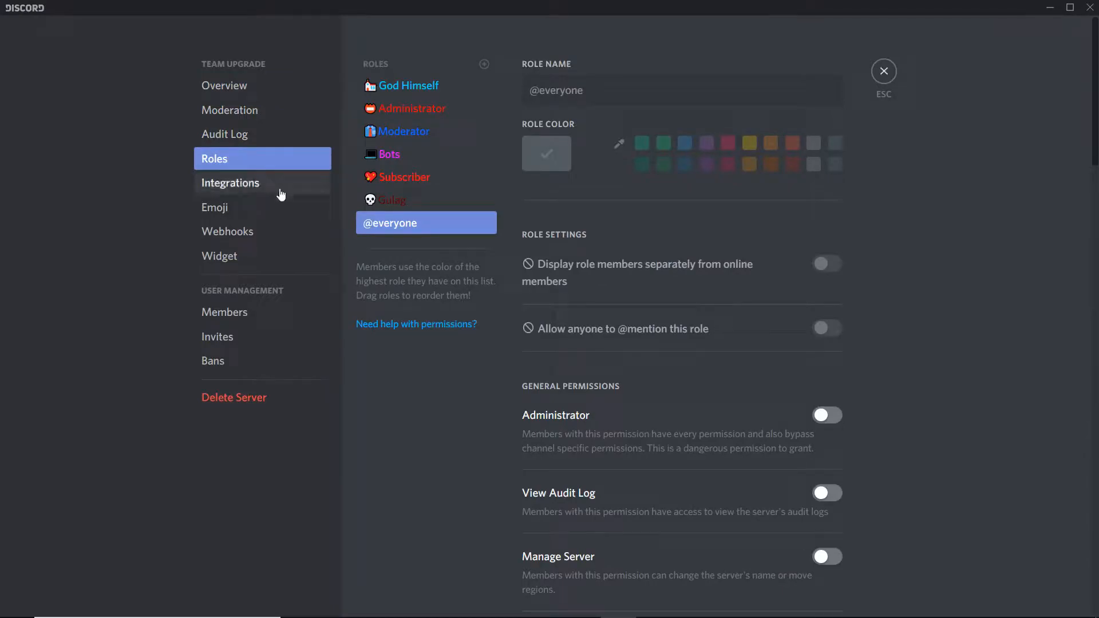
- Select the Gulag role and review all of its general, text and voice permissions
click(417, 196)
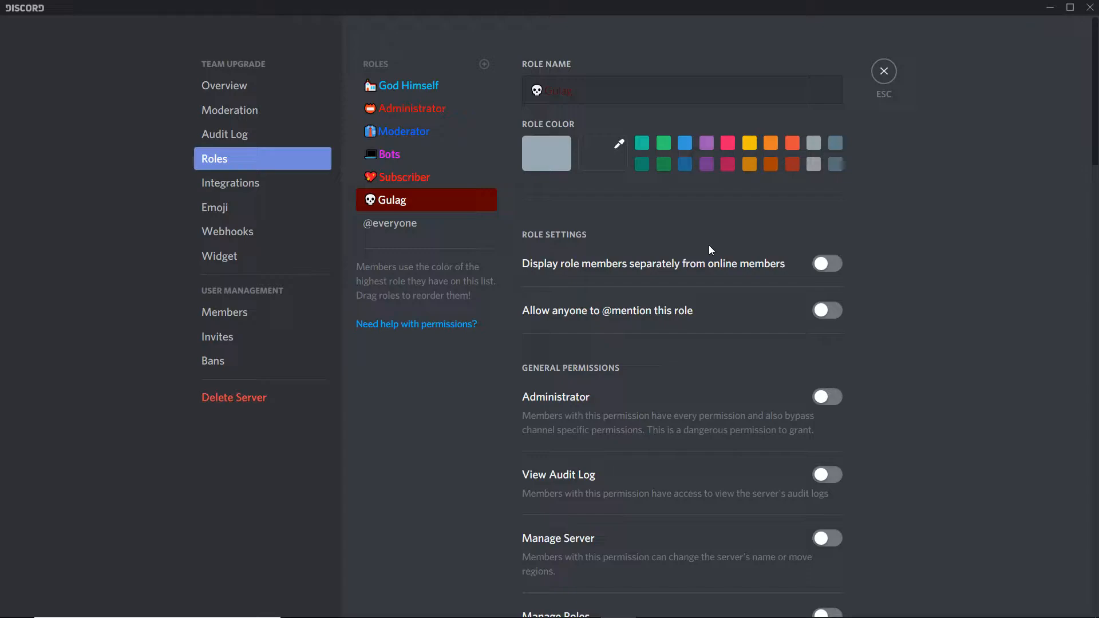
scroll(734, 223, down, 6)
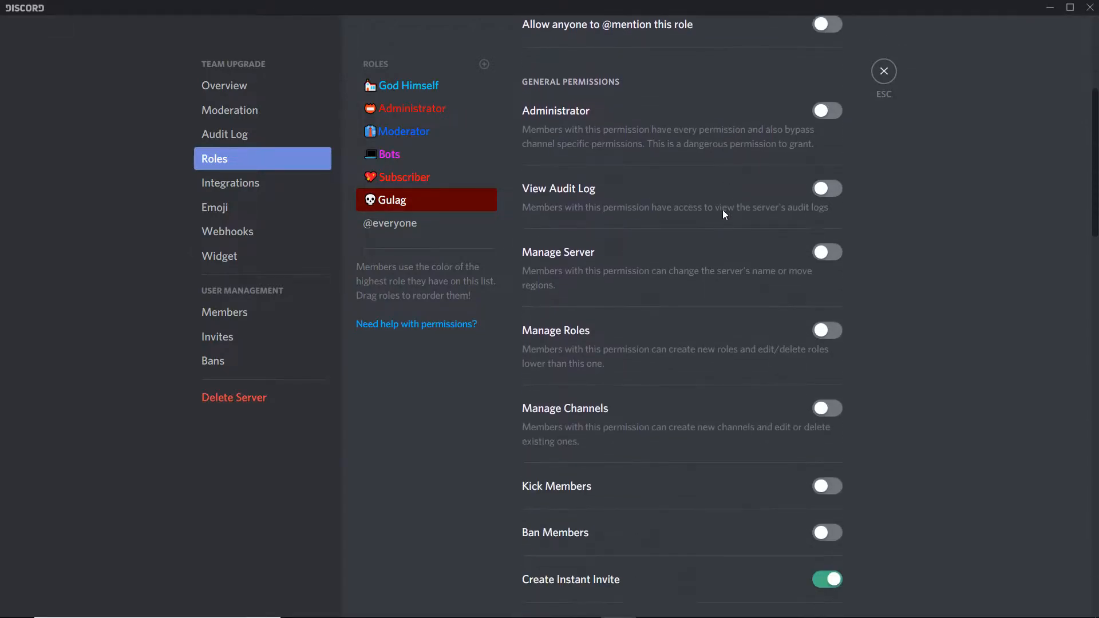
scroll(723, 213, down, 3)
scroll(722, 213, down, 1)
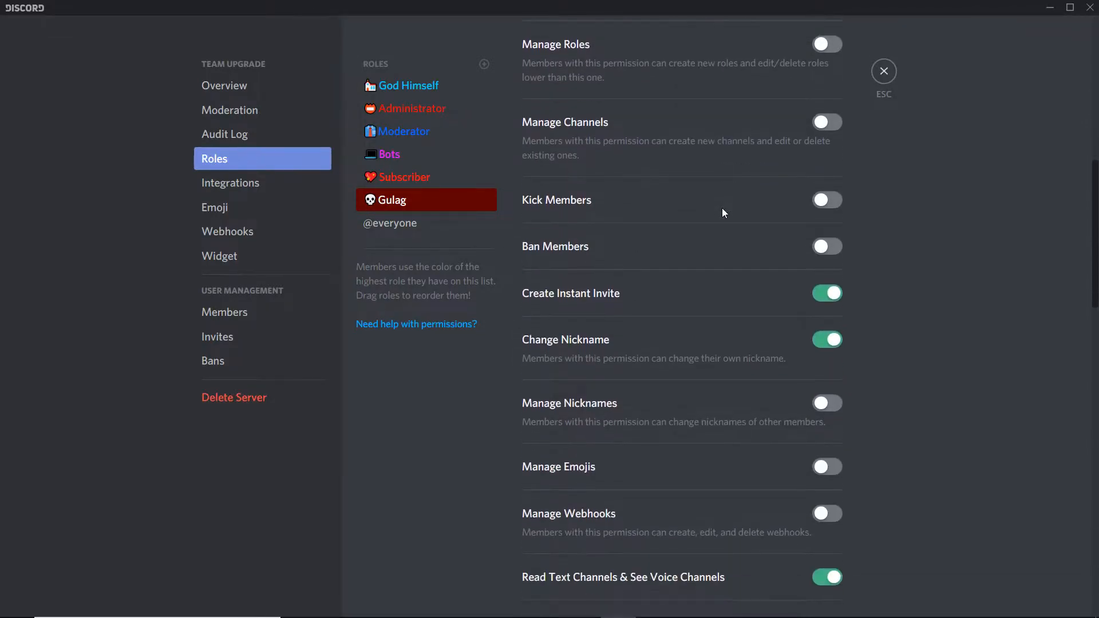
scroll(723, 212, down, 1)
scroll(723, 211, down, 2)
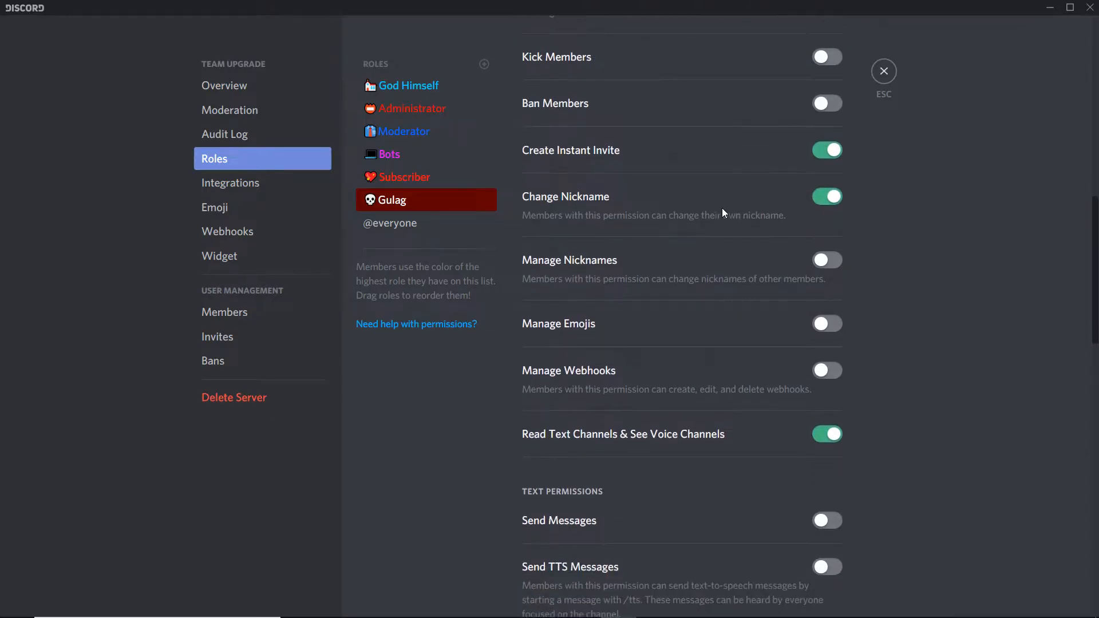
scroll(723, 213, down, 1)
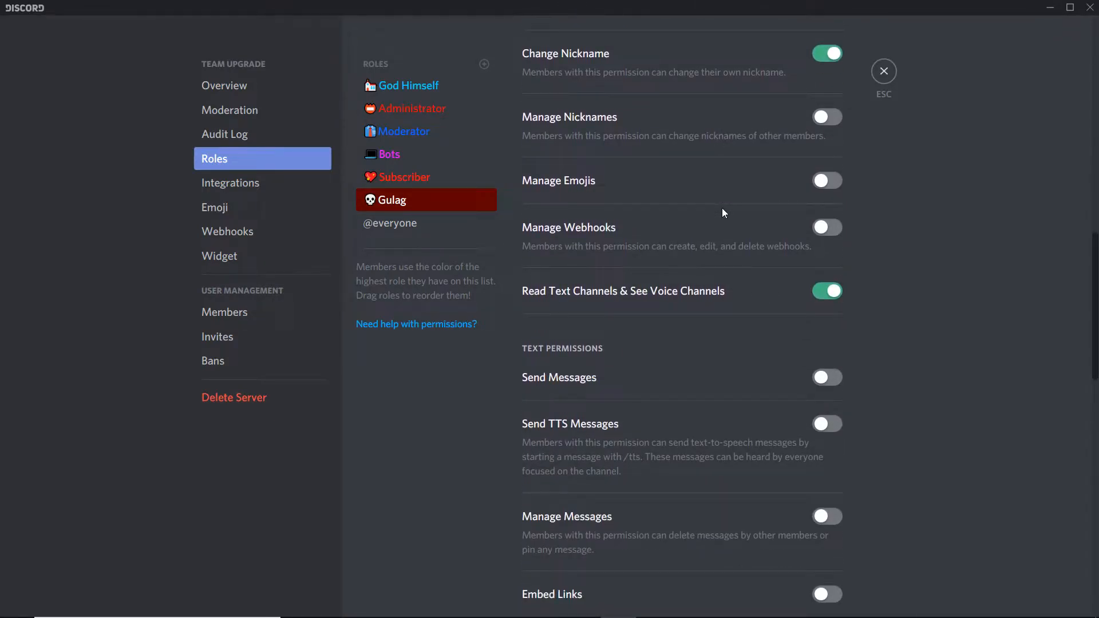
scroll(723, 213, down, 4)
scroll(722, 209, down, 4)
scroll(720, 210, down, 2)
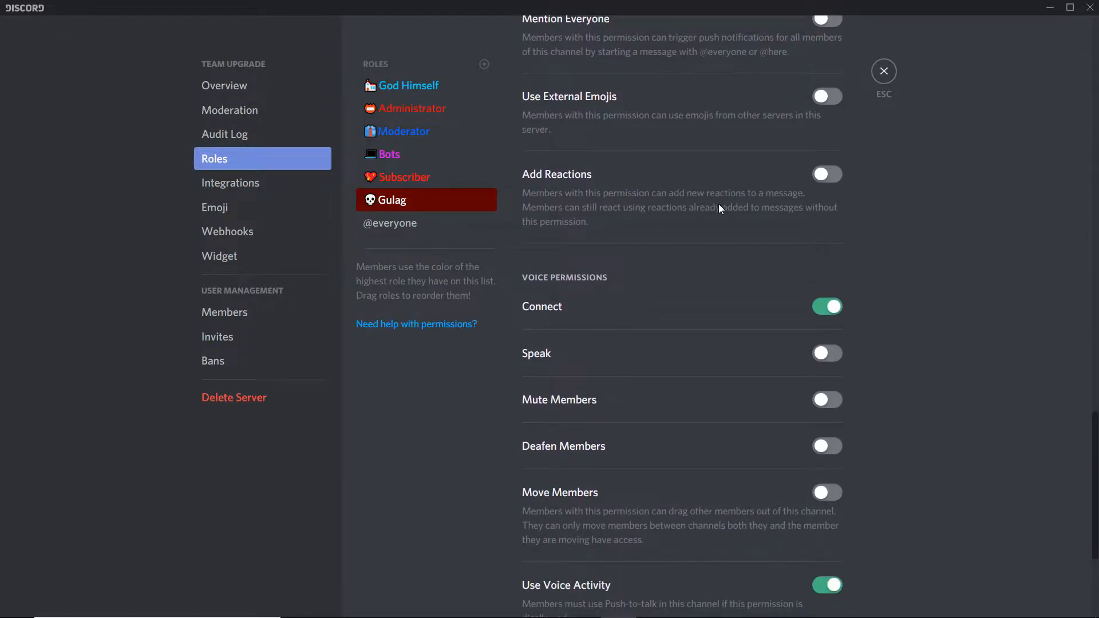
scroll(720, 205, down, 3)
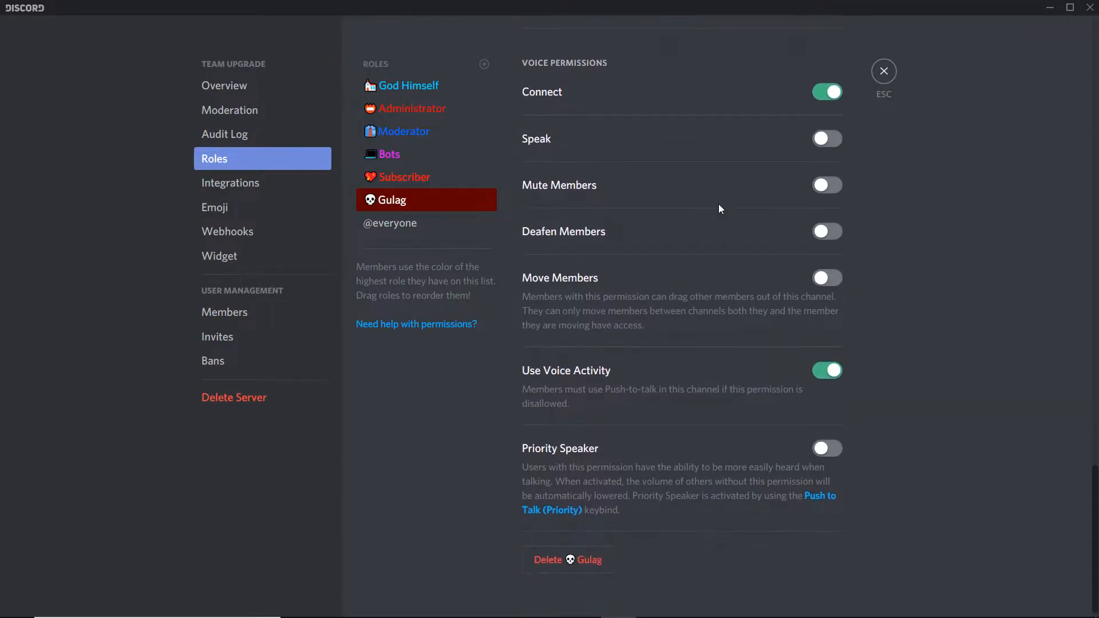
scroll(719, 207, up, 2)
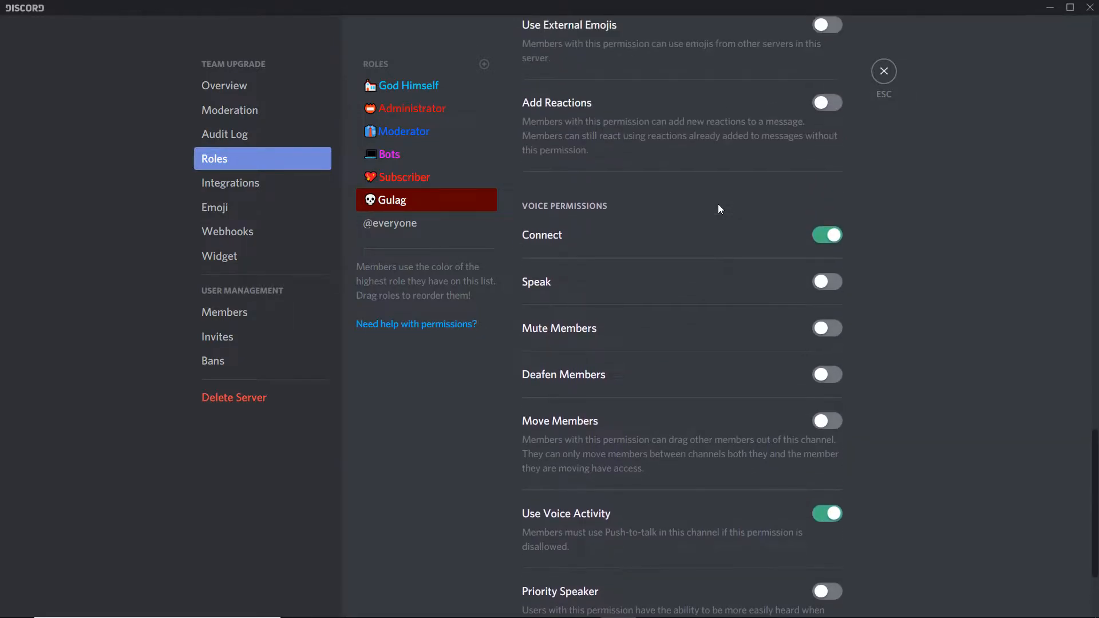
scroll(719, 207, up, 3)
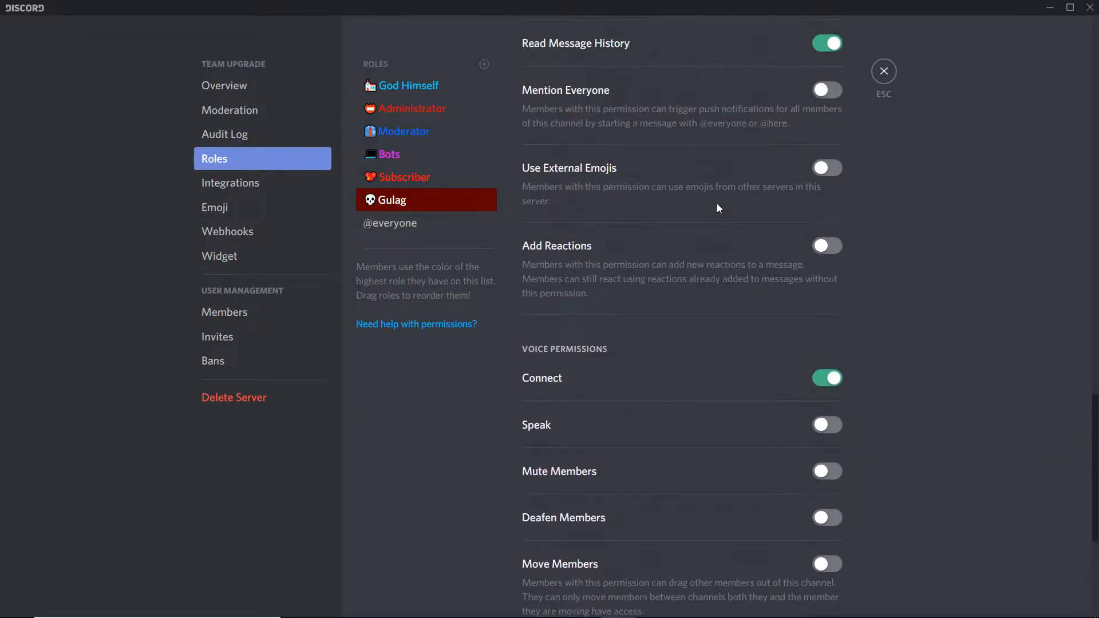
scroll(719, 207, up, 2)
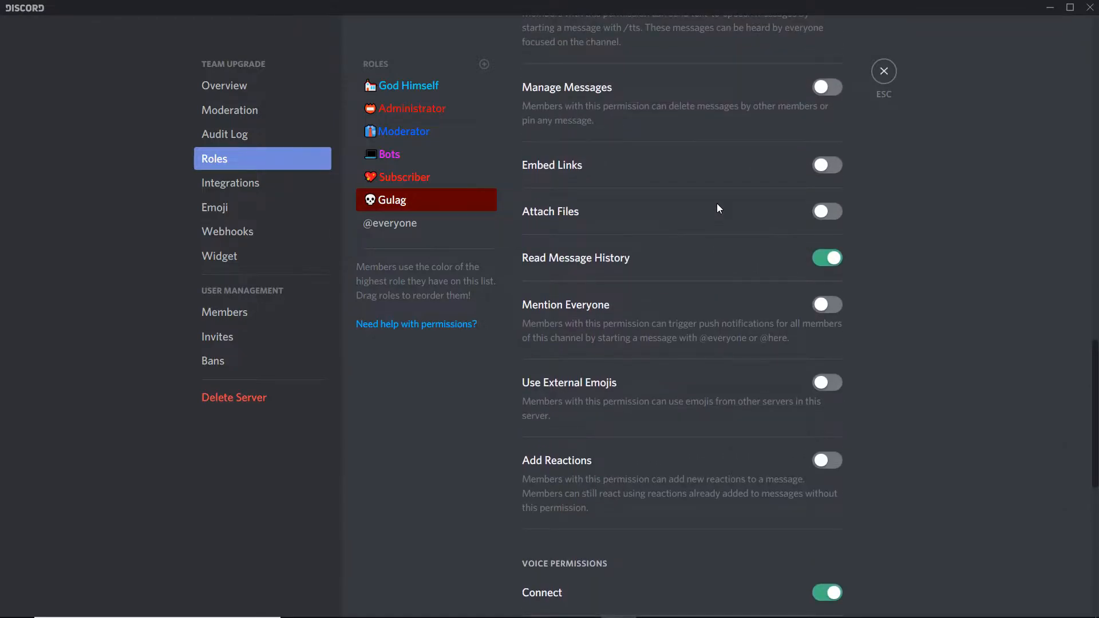
scroll(719, 207, up, 2)
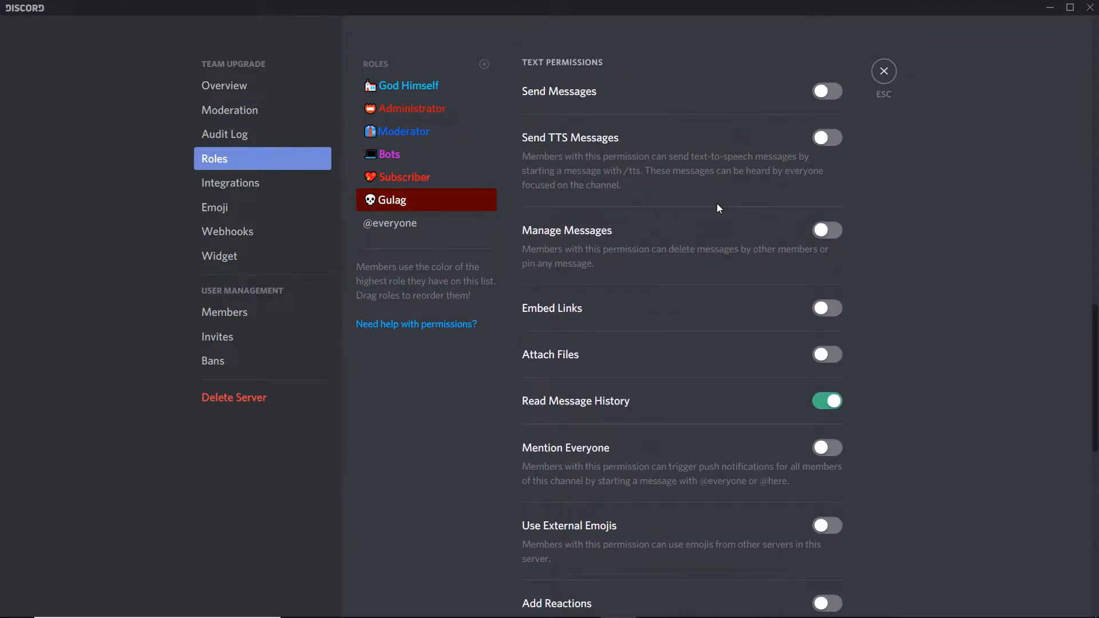
scroll(719, 207, up, 1)
scroll(720, 208, up, 1)
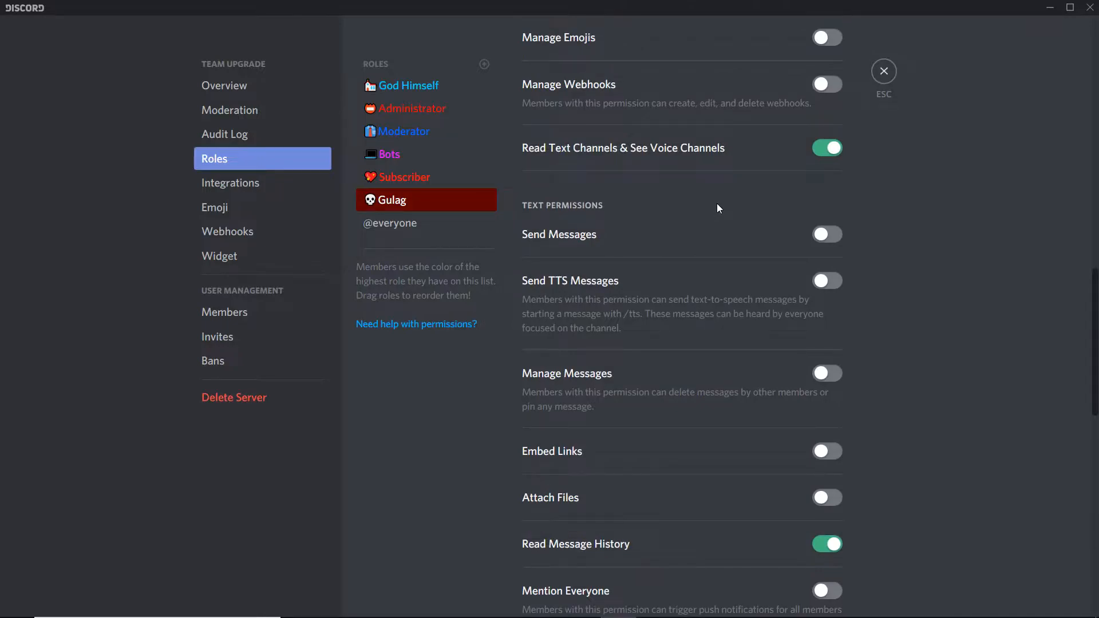
scroll(719, 208, up, 2)
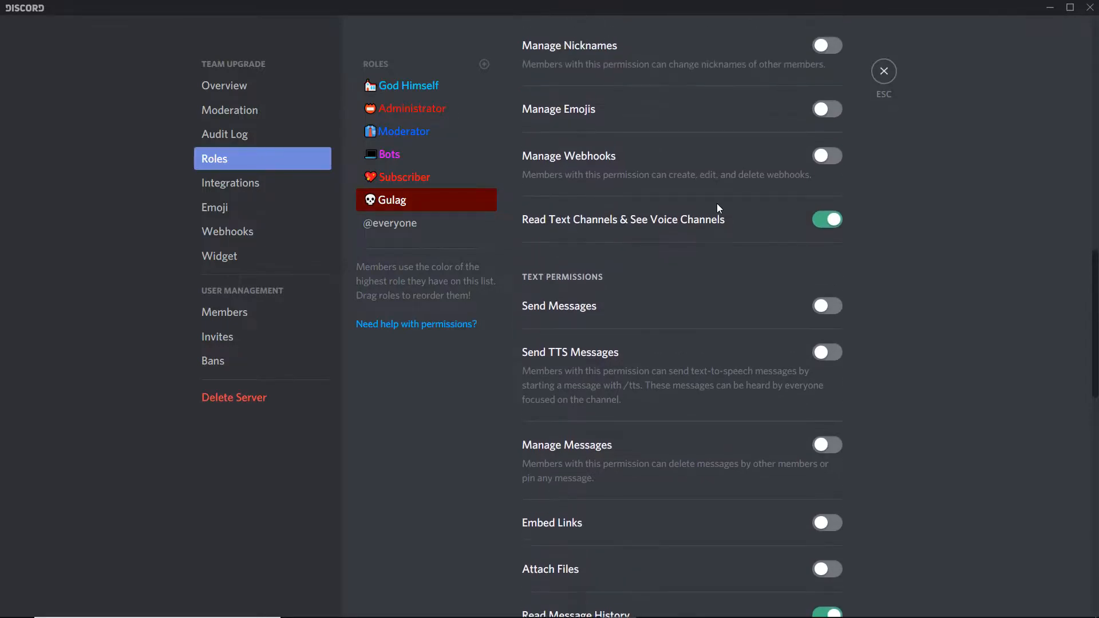
scroll(719, 208, up, 1)
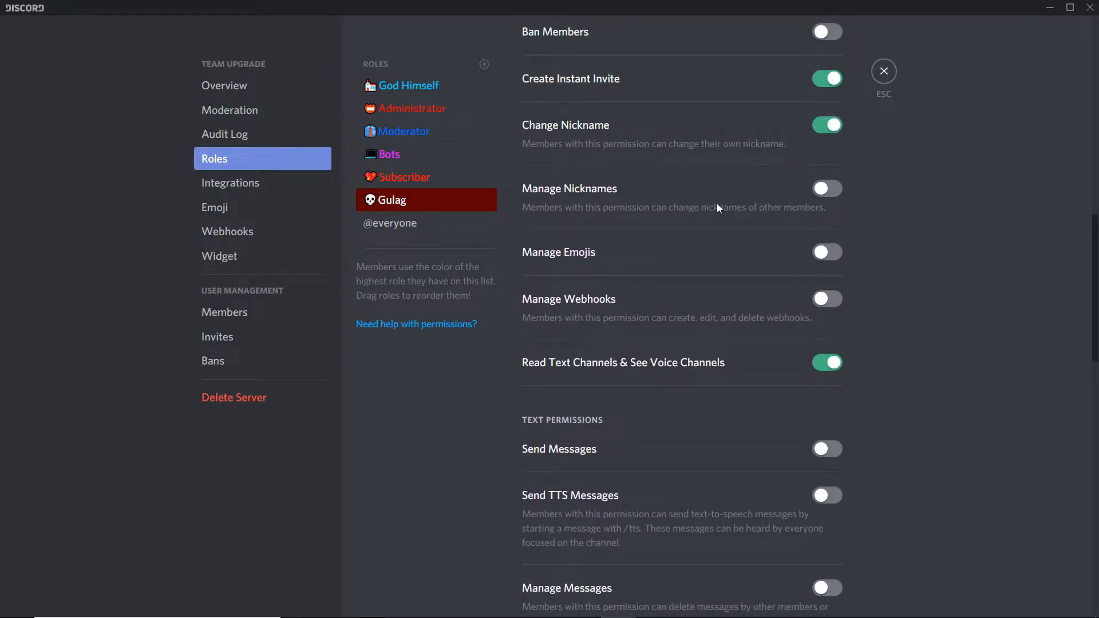
scroll(719, 208, up, 1)
scroll(719, 208, up, 1)
scroll(718, 207, up, 3)
scroll(718, 206, up, 6)
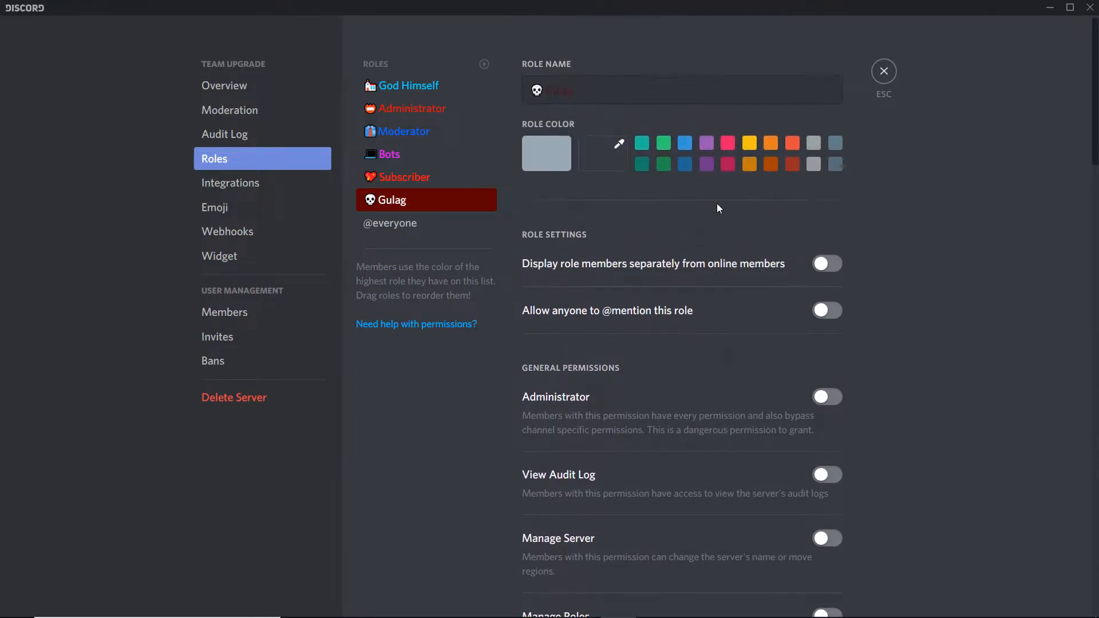
- Select the Subscriber role and review its general, text and voice permissions
click(453, 179)
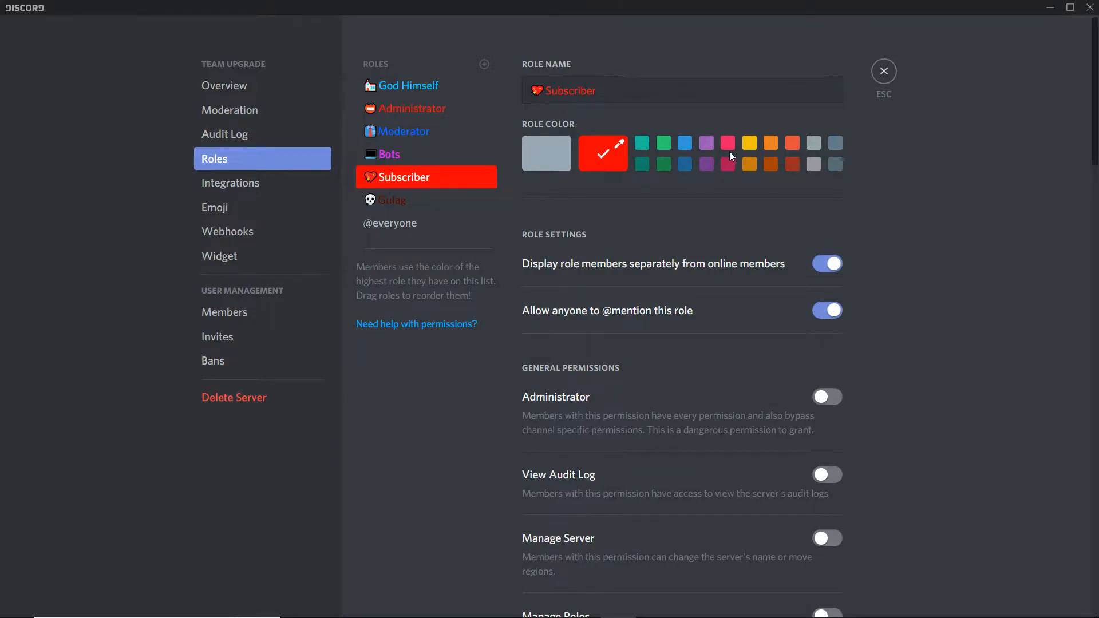
scroll(728, 152, down, 5)
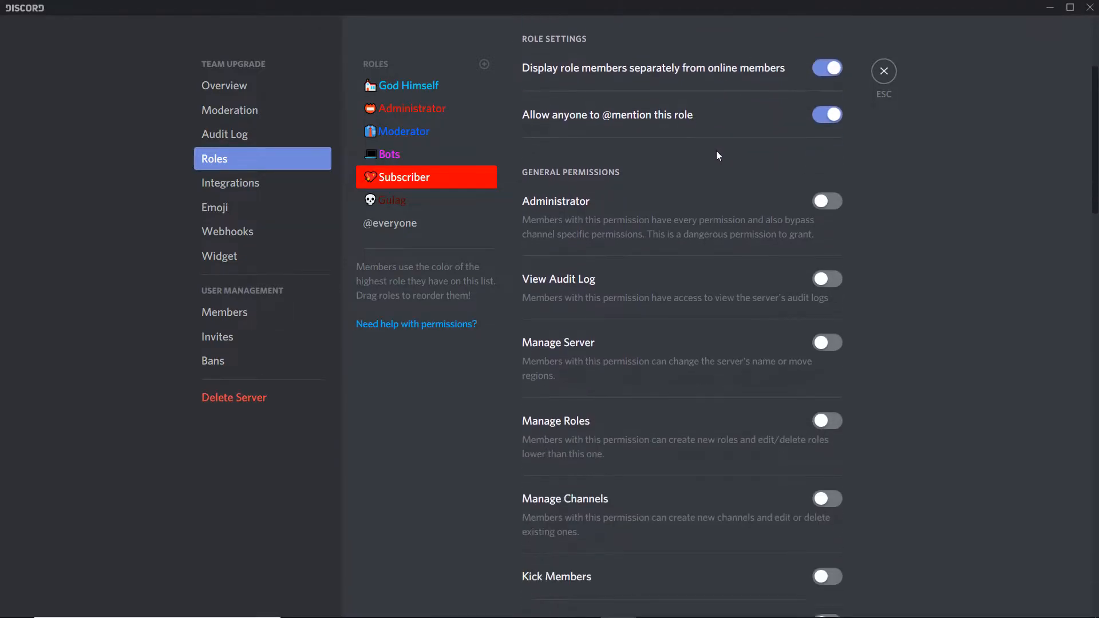
scroll(719, 156, down, 5)
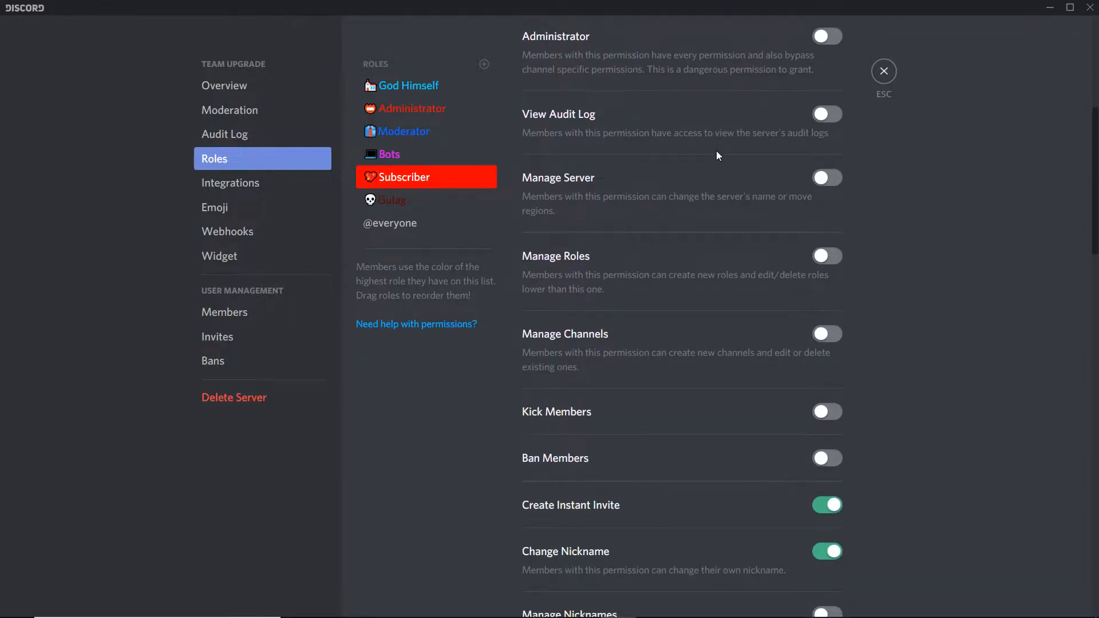
scroll(717, 151, down, 2)
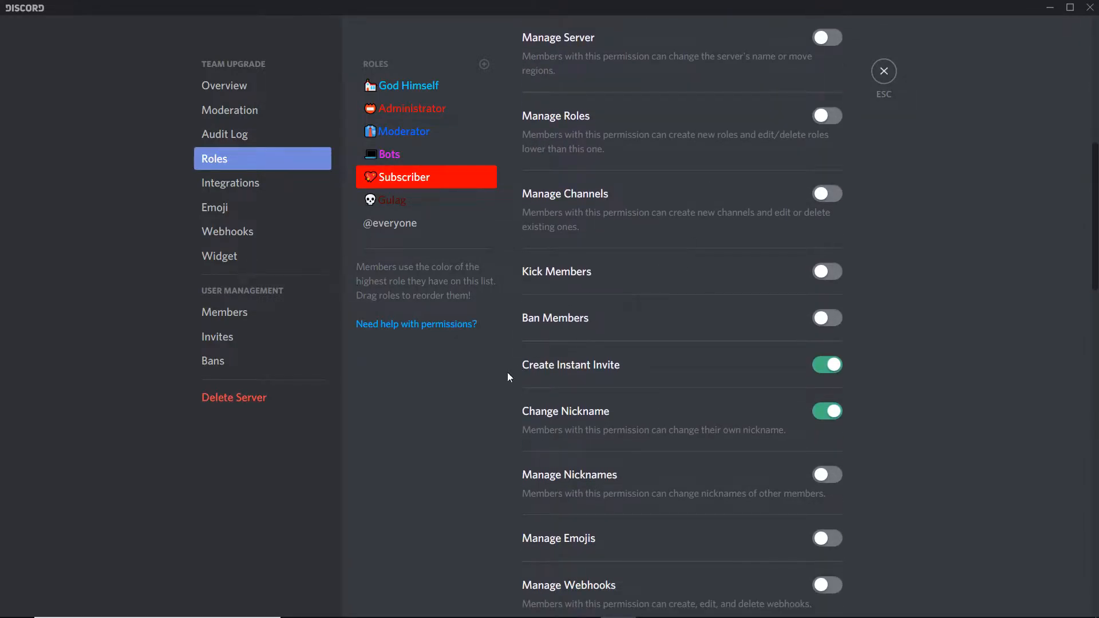
scroll(653, 329, down, 3)
scroll(657, 323, down, 3)
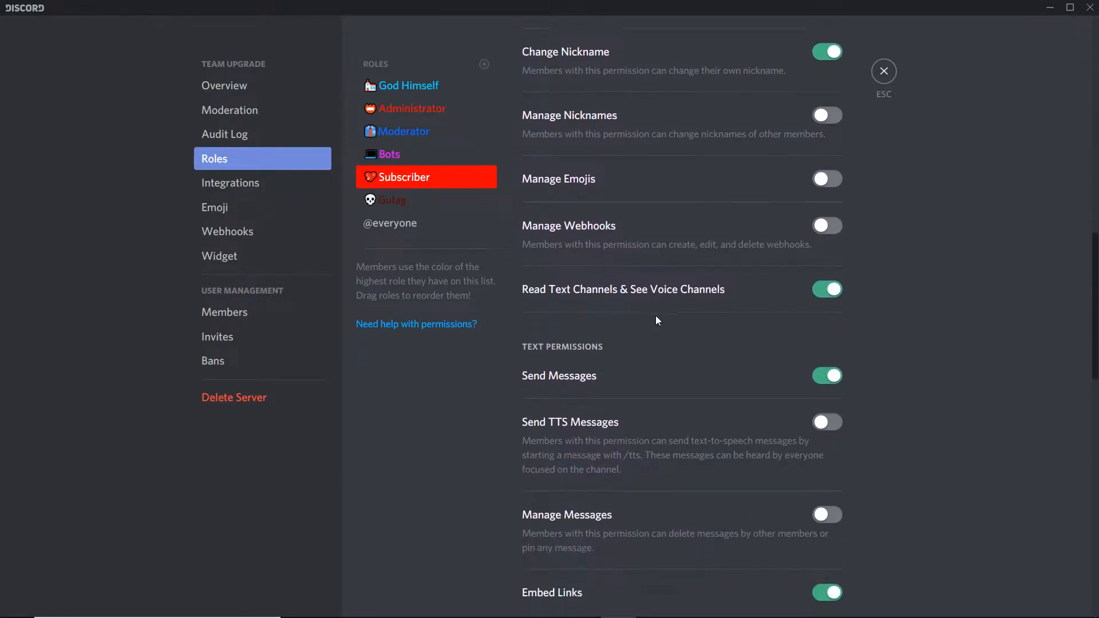
scroll(657, 320, down, 1)
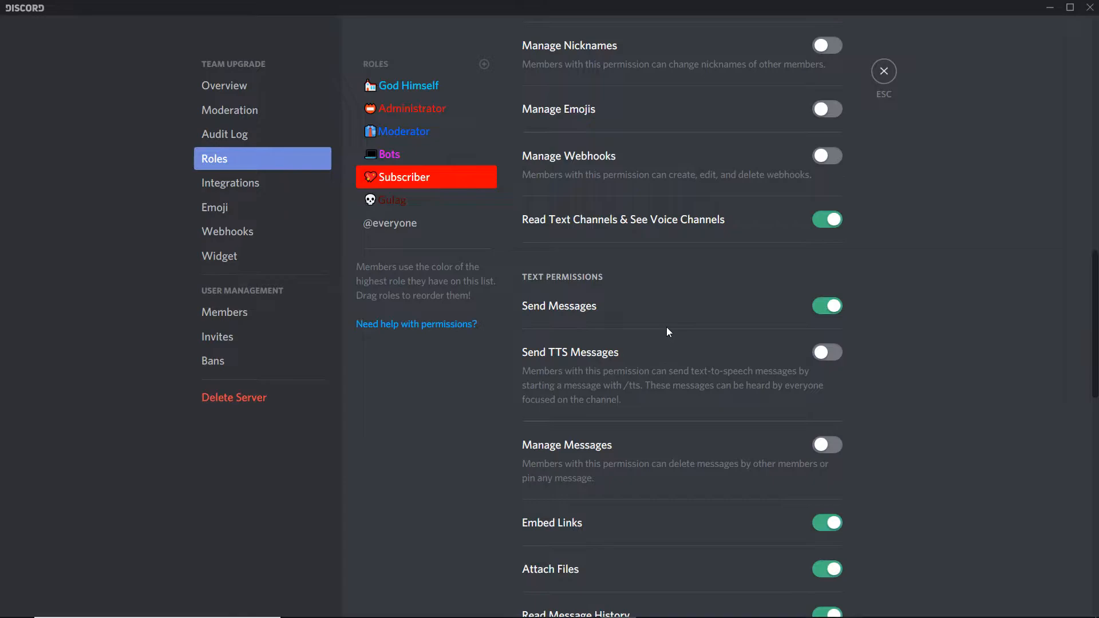
scroll(666, 327, down, 2)
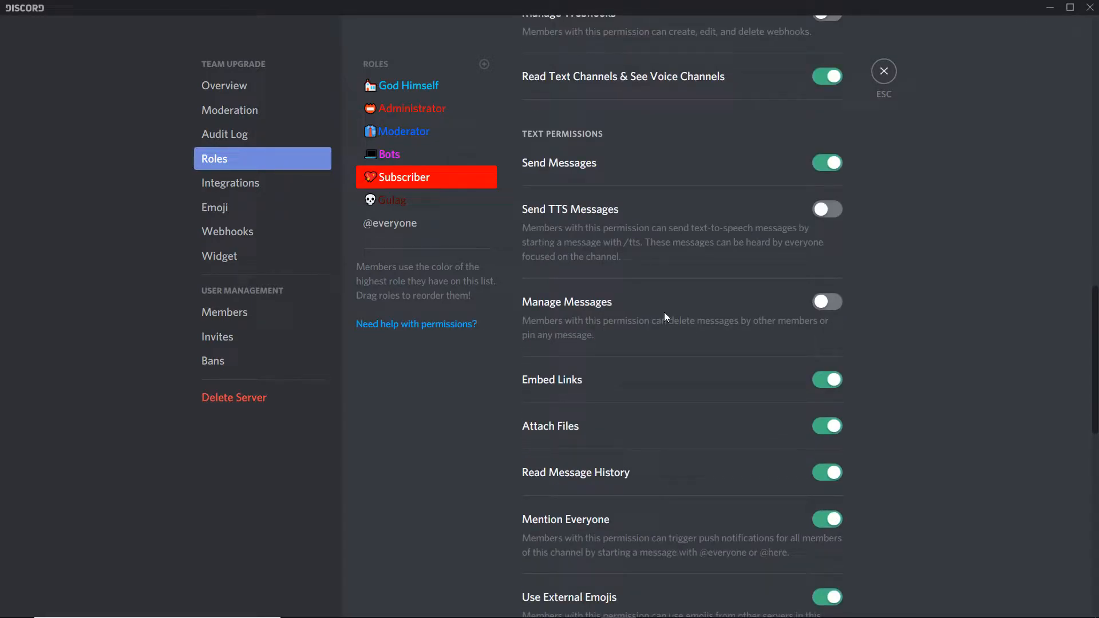
scroll(664, 311, down, 3)
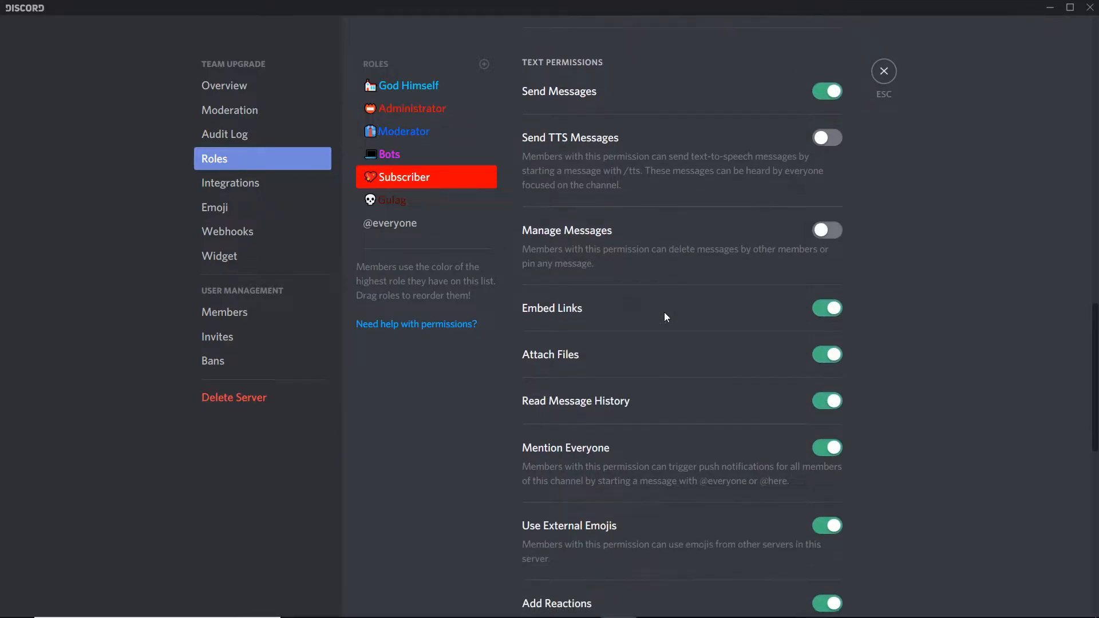
scroll(664, 310, down, 3)
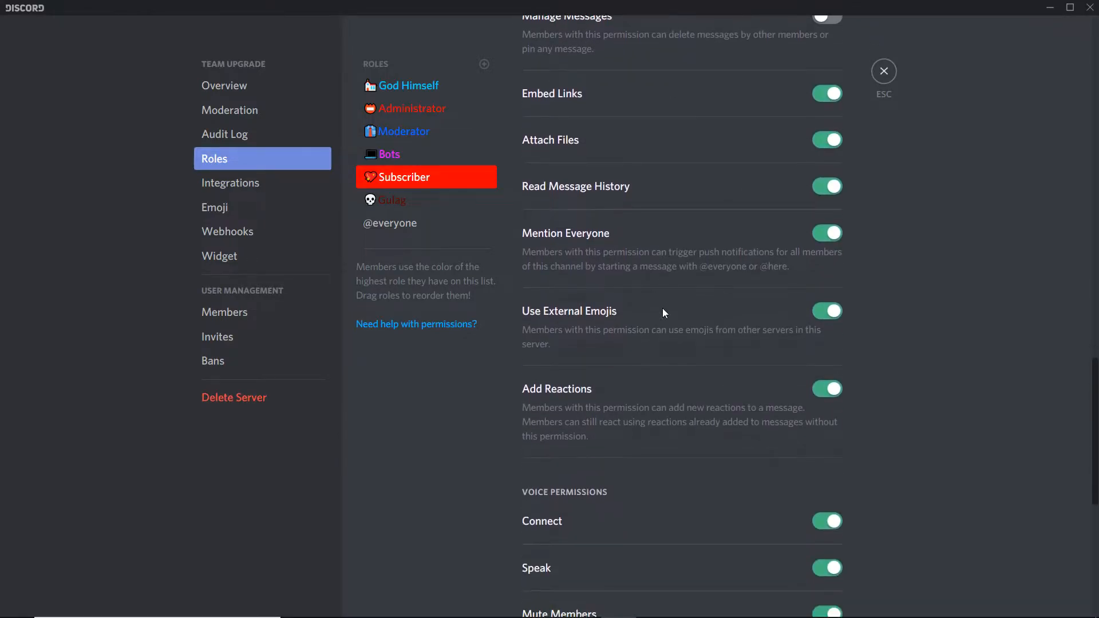
scroll(663, 312, down, 4)
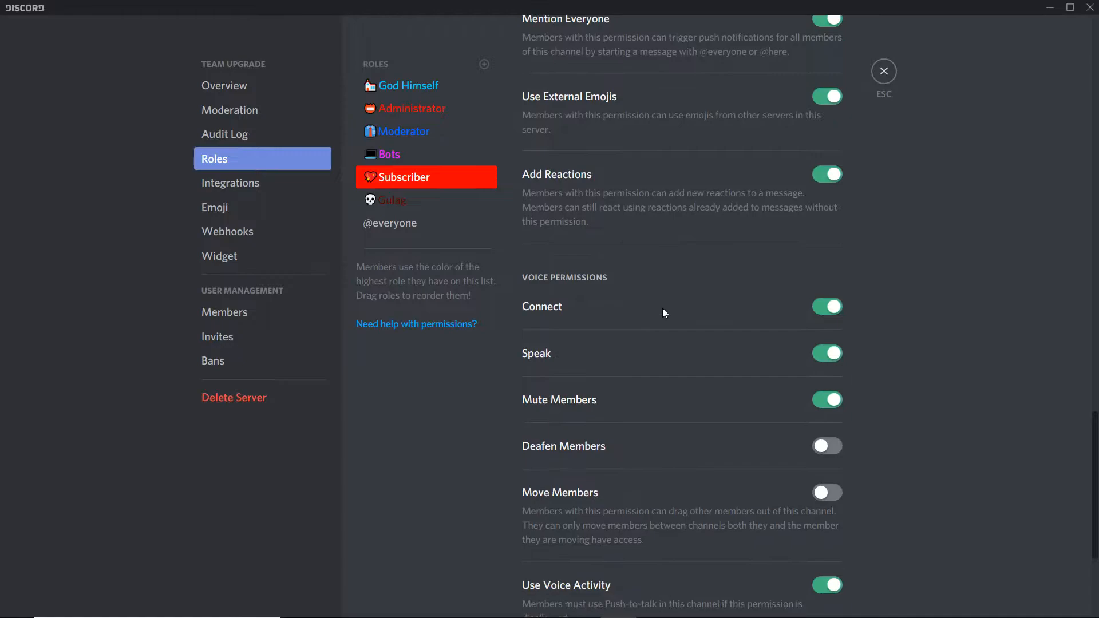
scroll(663, 312, down, 1)
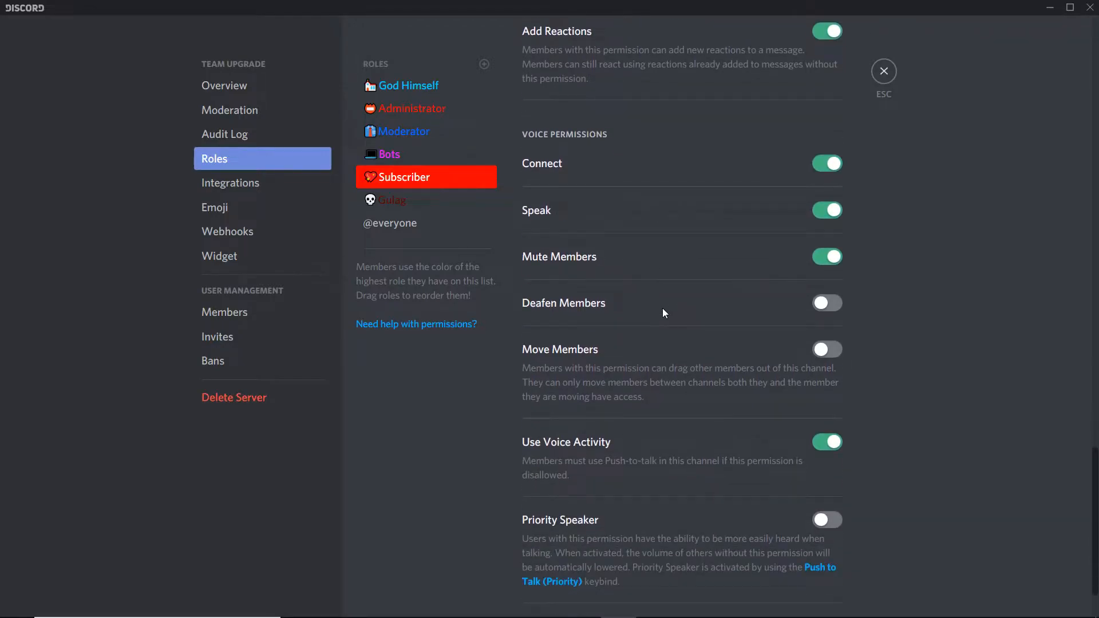
scroll(663, 312, down, 2)
scroll(663, 313, up, 2)
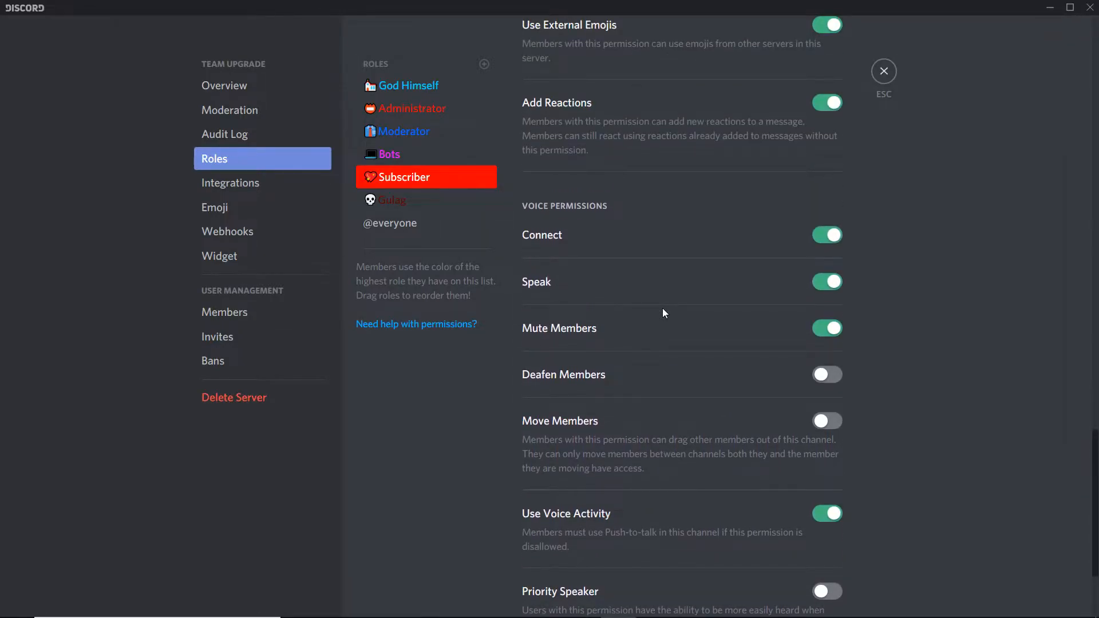
scroll(663, 313, up, 1)
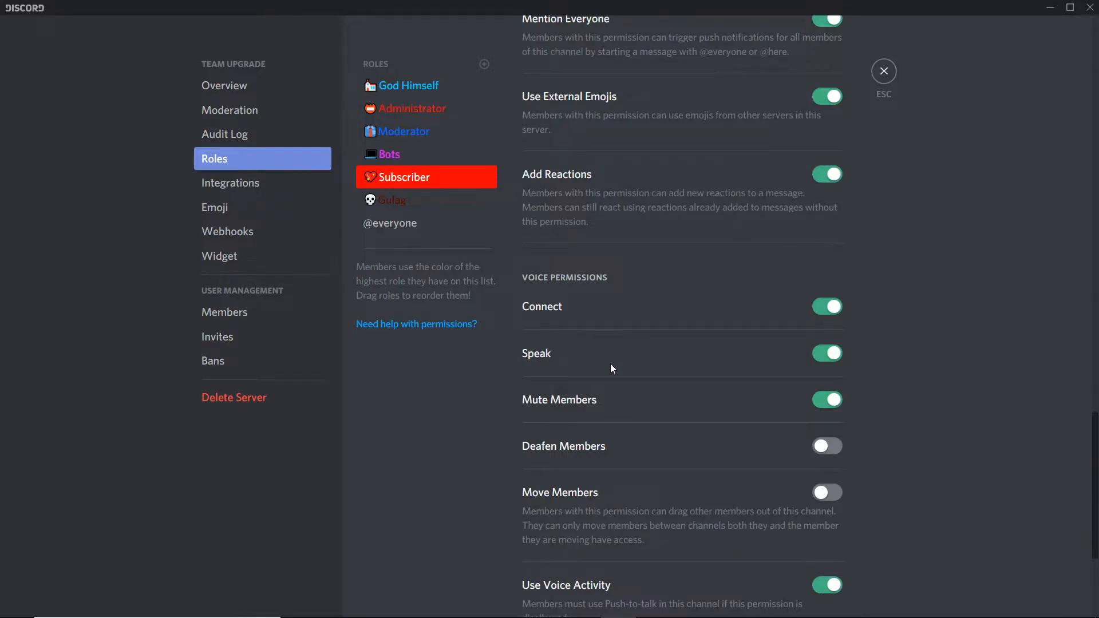
scroll(602, 349, up, 2)
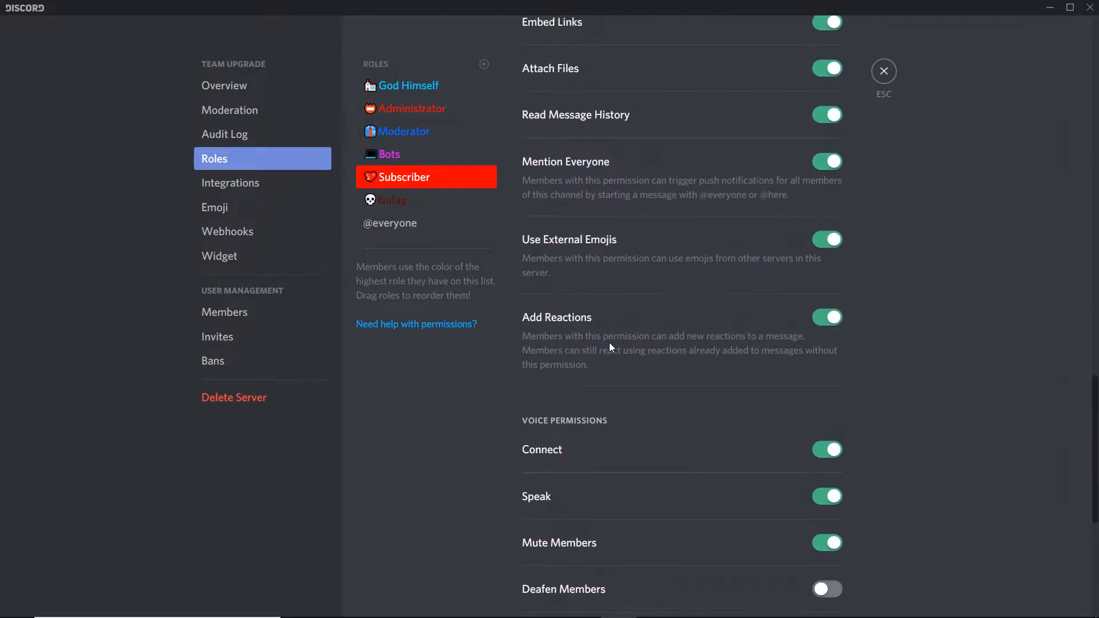
scroll(609, 347, up, 1)
scroll(612, 345, up, 3)
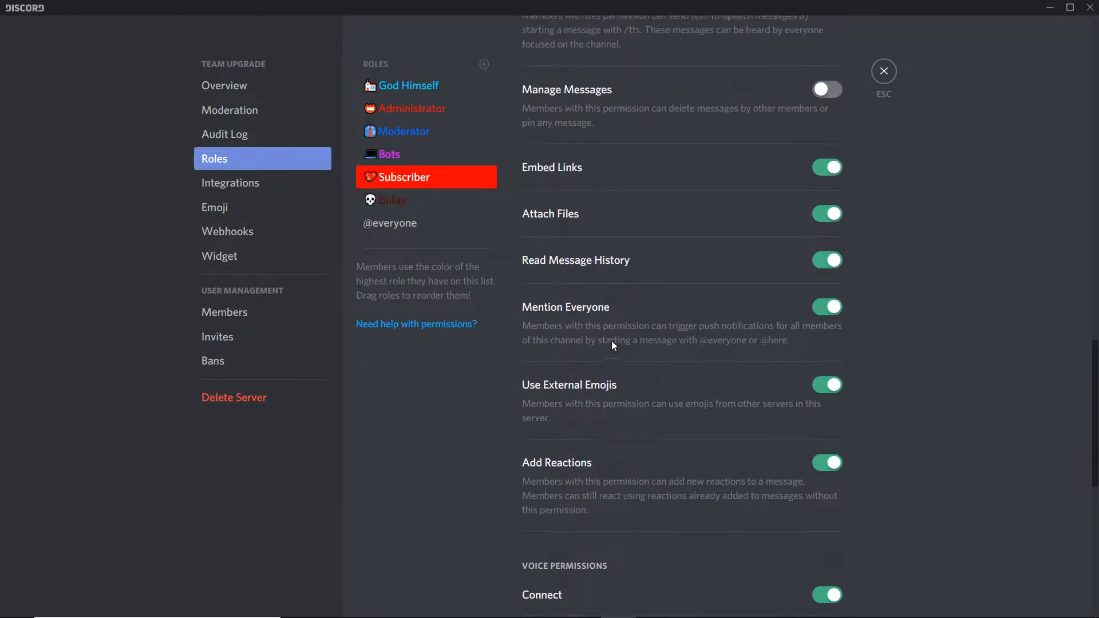
scroll(616, 338, up, 3)
scroll(620, 331, up, 1)
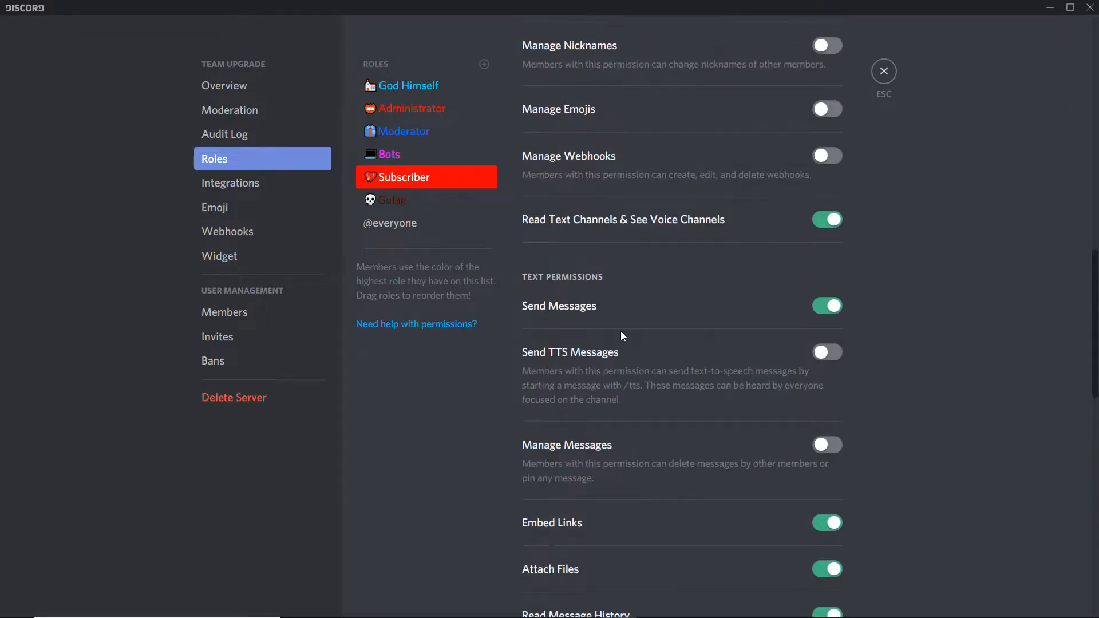
scroll(620, 330, up, 4)
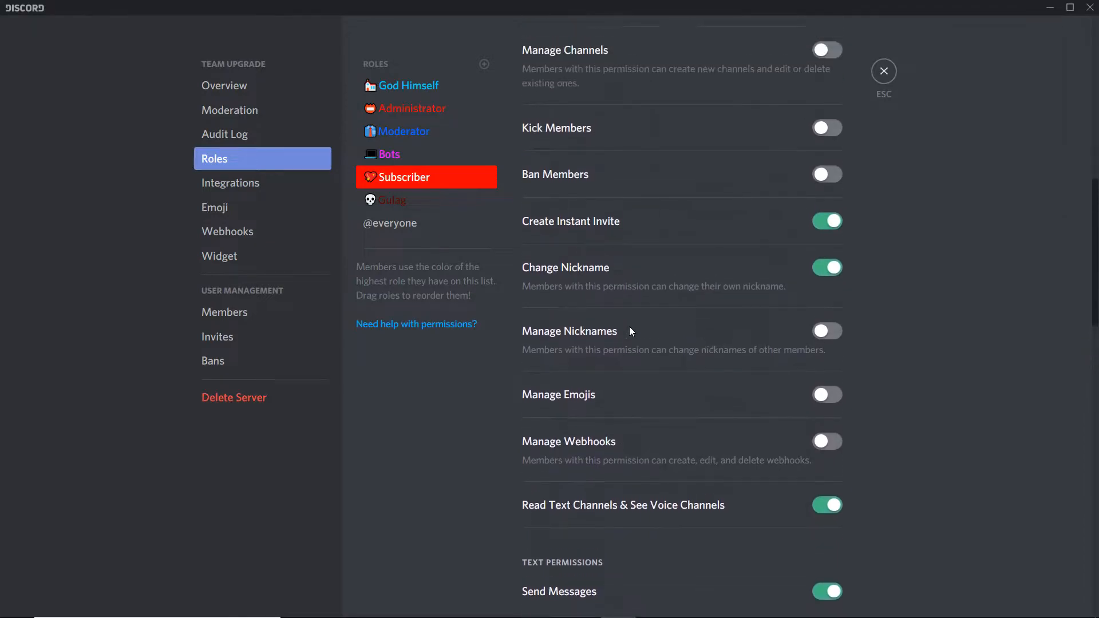
scroll(630, 329, up, 3)
scroll(632, 330, up, 2)
scroll(632, 329, up, 5)
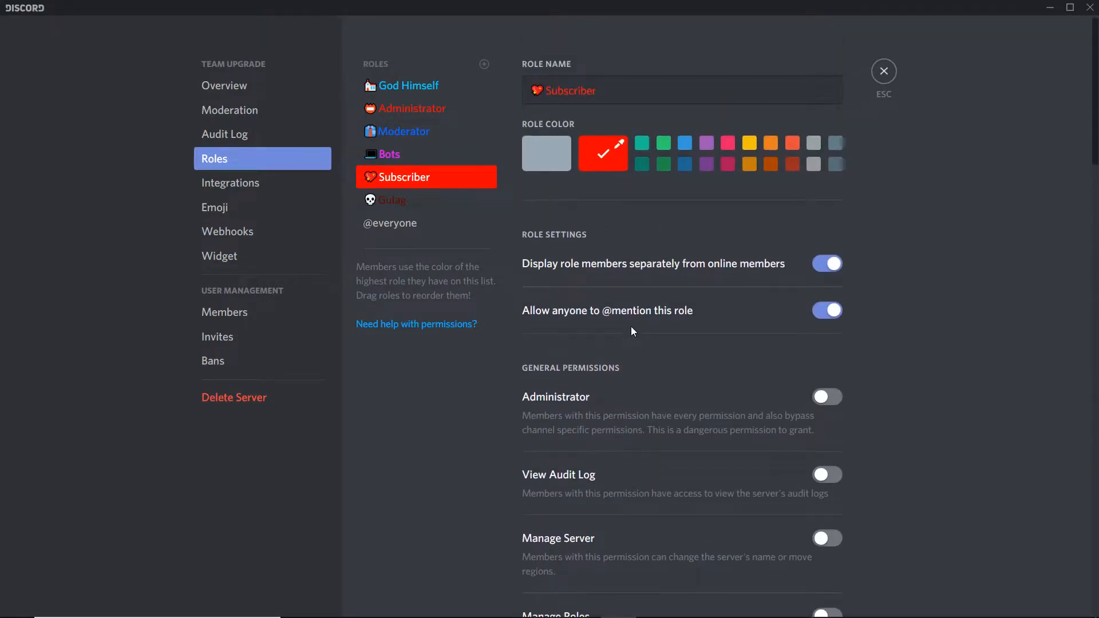
- Glance at the Bots role's permissions and close the server settings
click(450, 161)
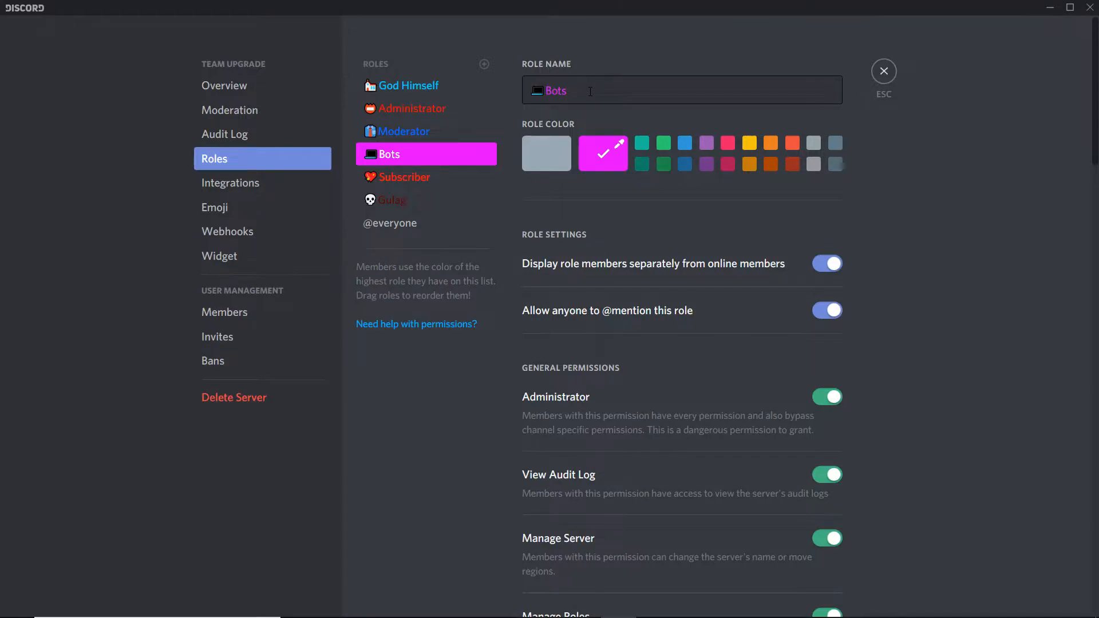
click(884, 71)
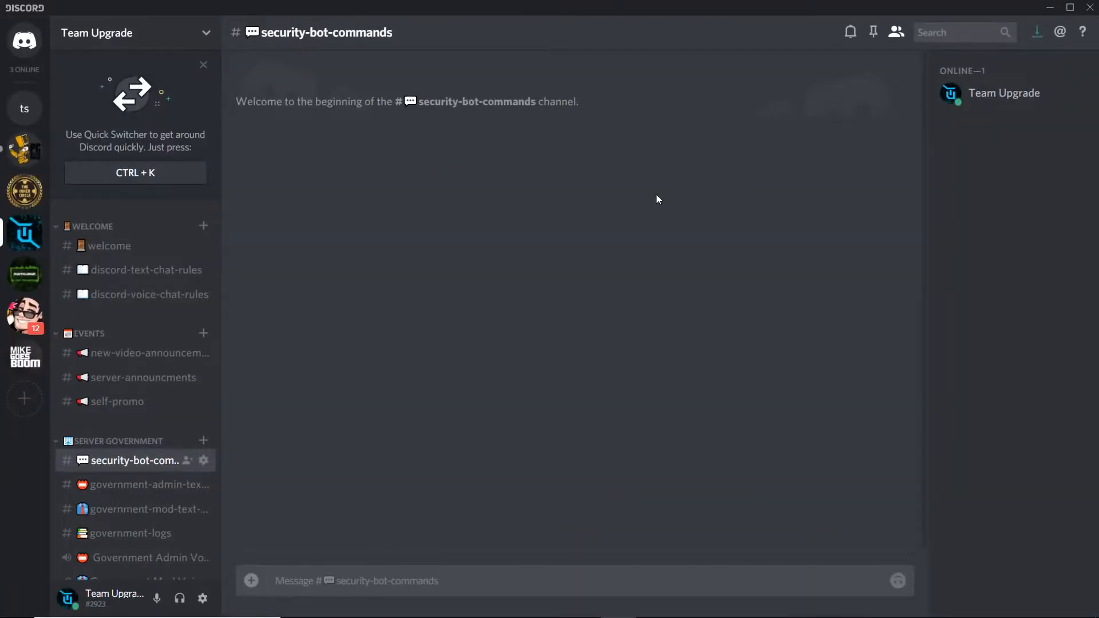
- Switch to the PC Master Race server and view the Server Security bot's profile and its roles
click(24, 149)
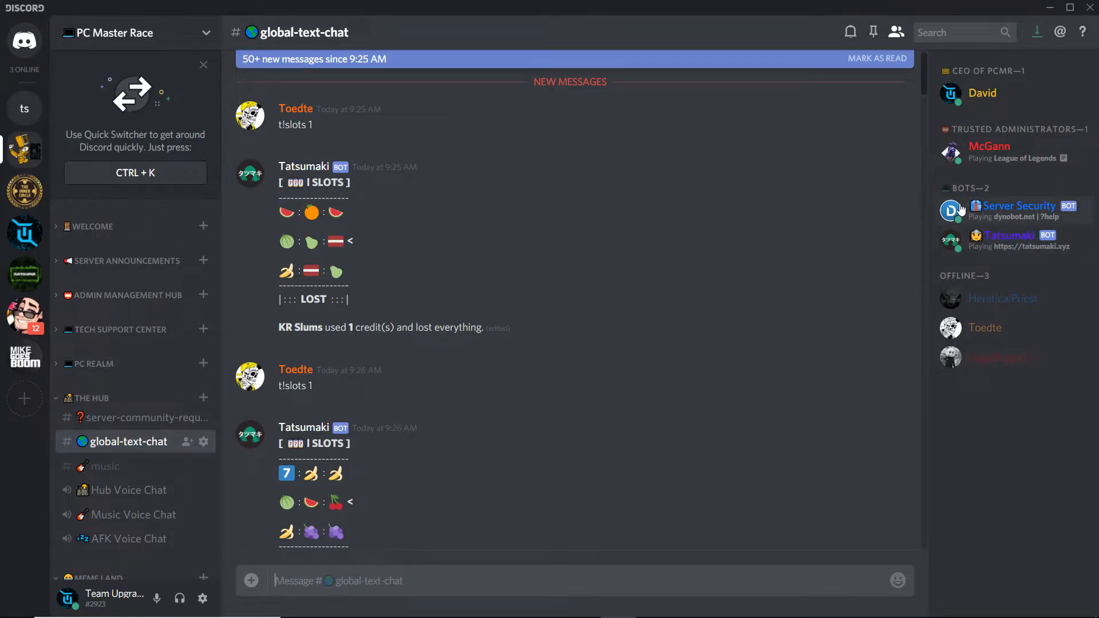
click(1006, 215)
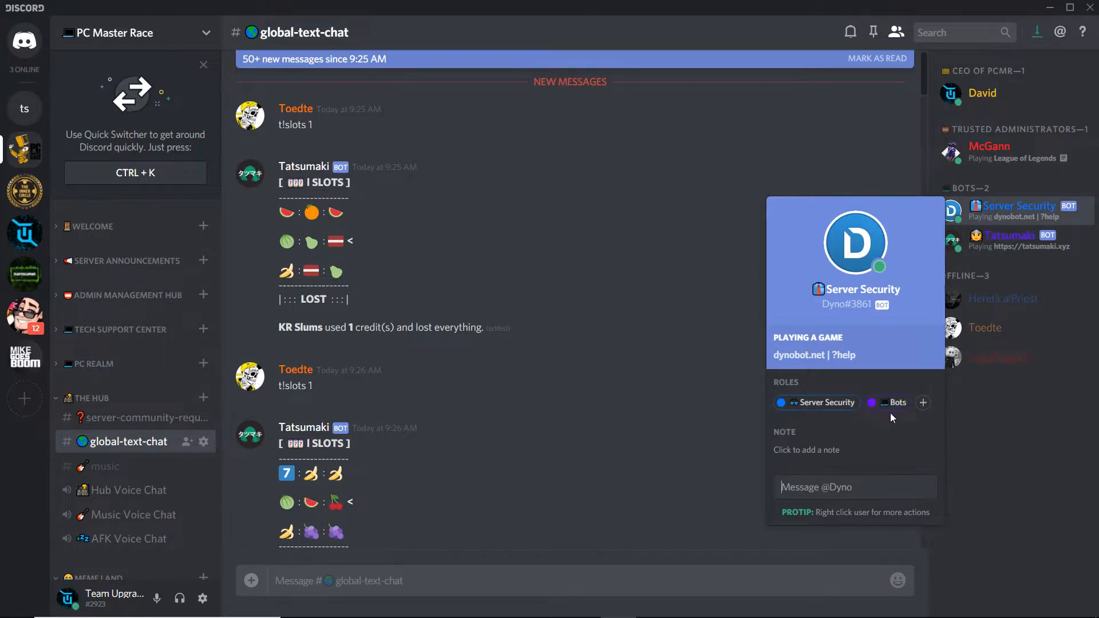
click(976, 429)
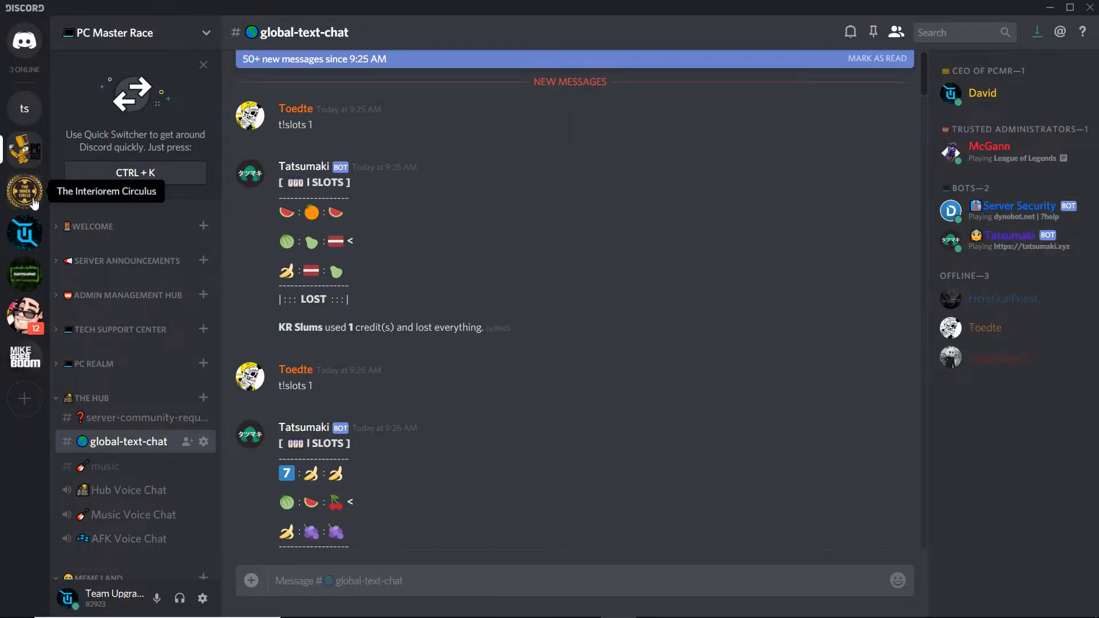
- Return to the Team Upgrade server and reopen its server settings at the Roles section
click(25, 232)
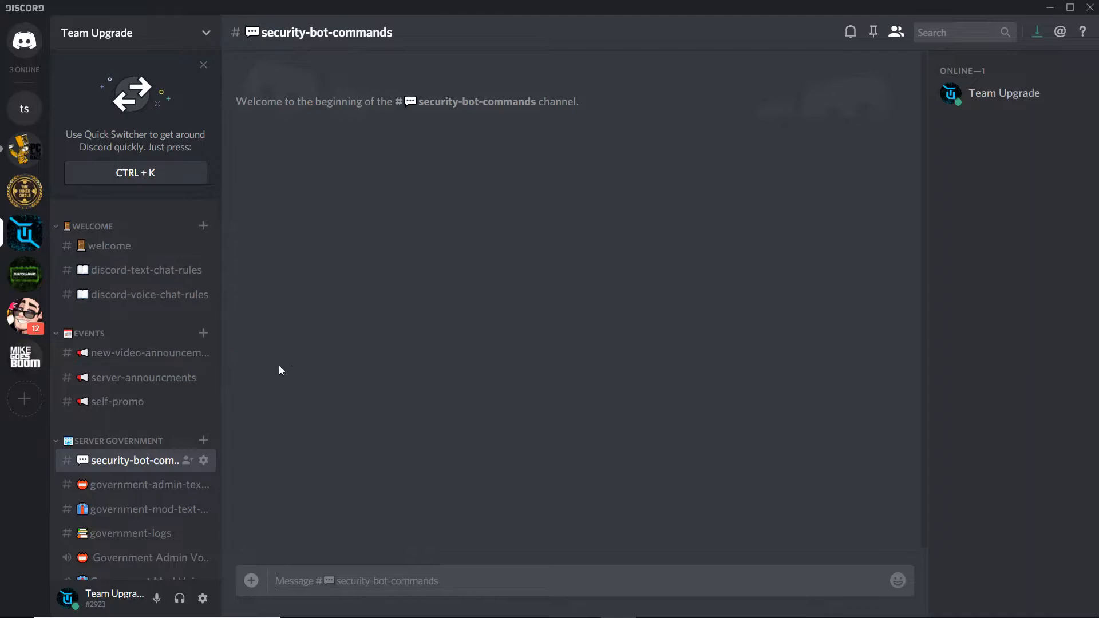
click(202, 30)
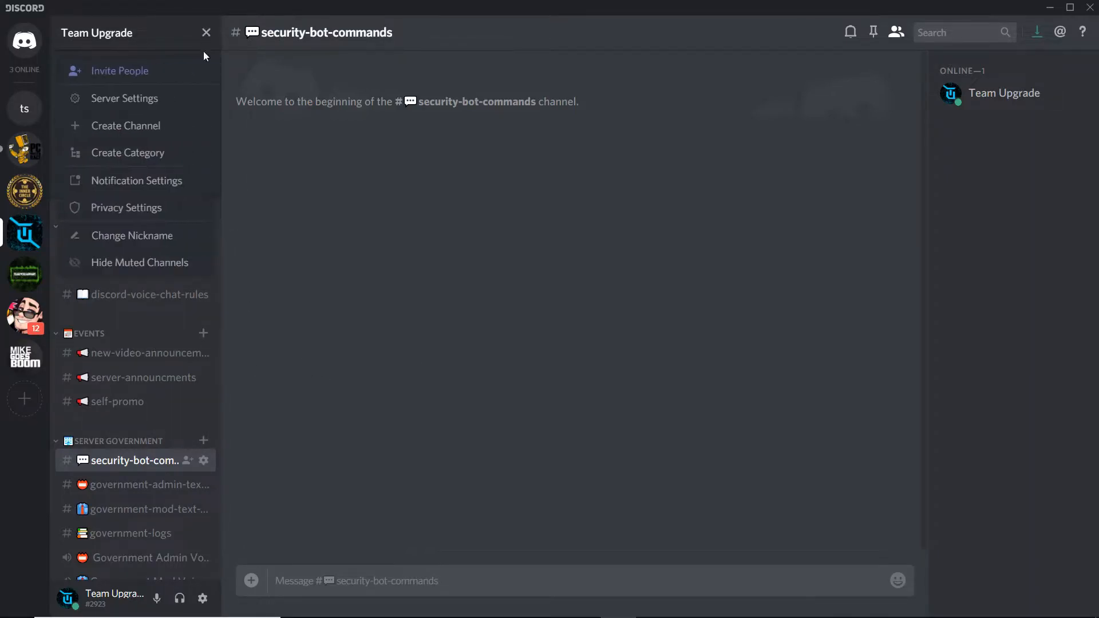
click(160, 103)
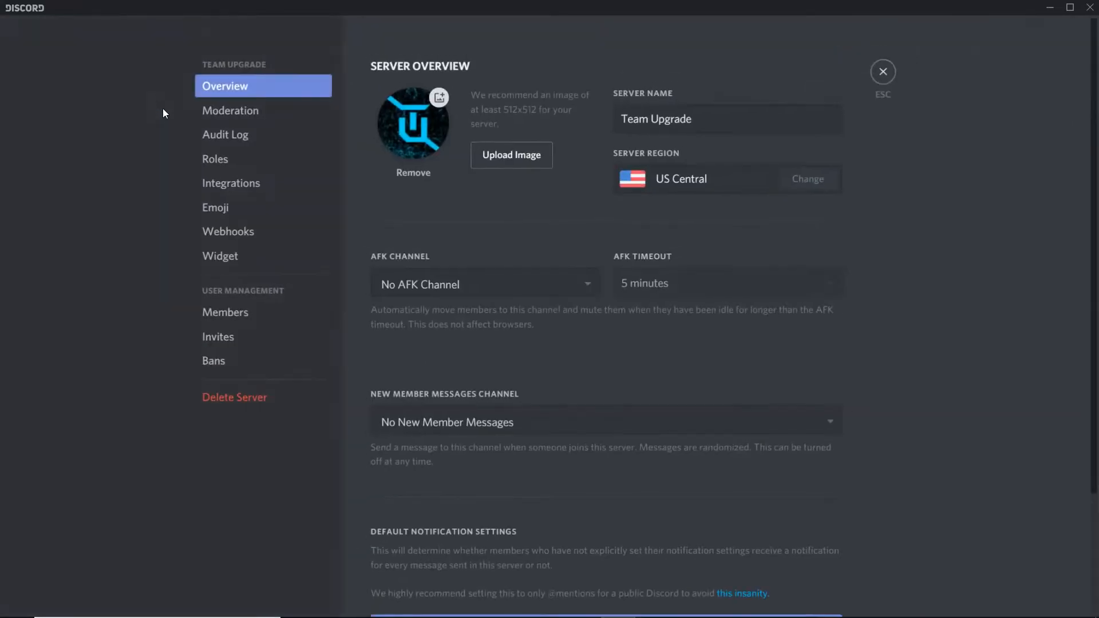
click(217, 163)
- Switch between the Administrator and Moderator roles, ending with Moderator selected
click(435, 139)
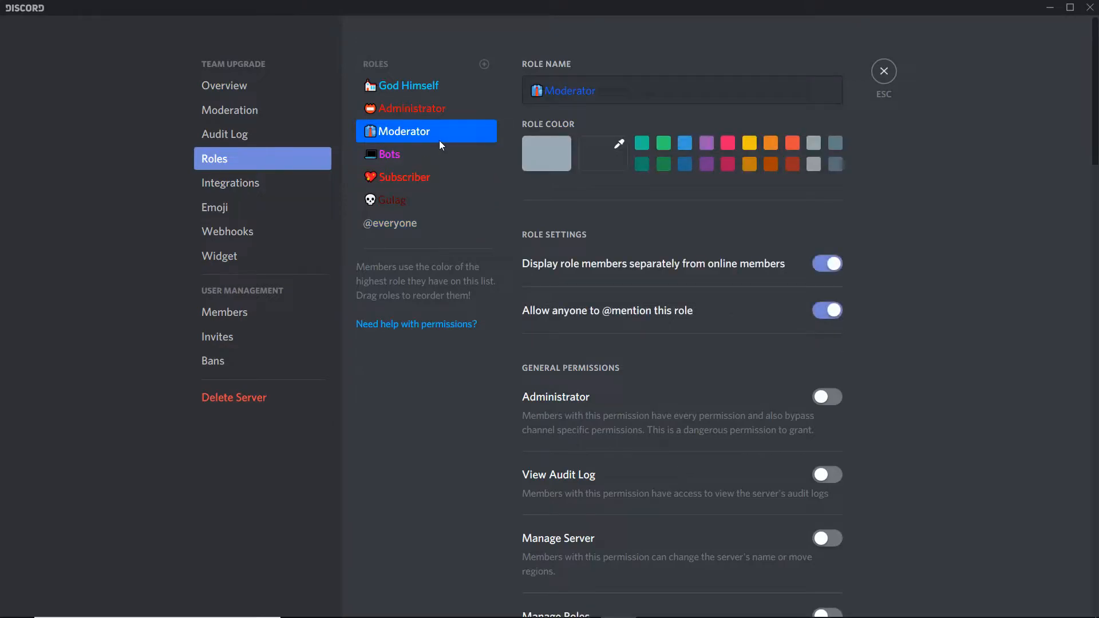
click(440, 115)
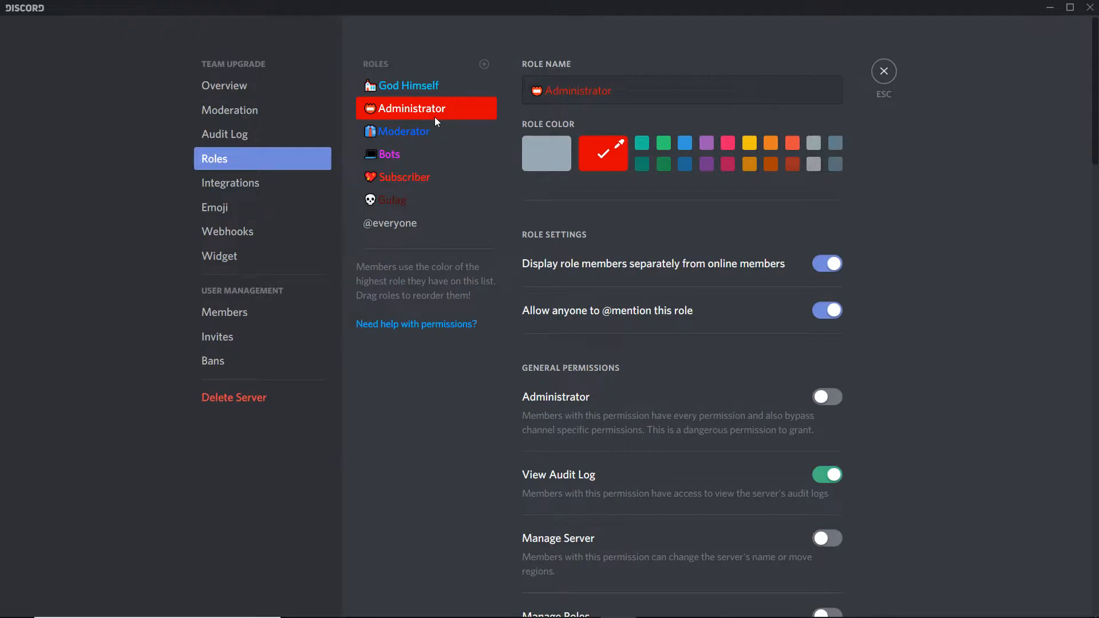
click(436, 122)
click(445, 113)
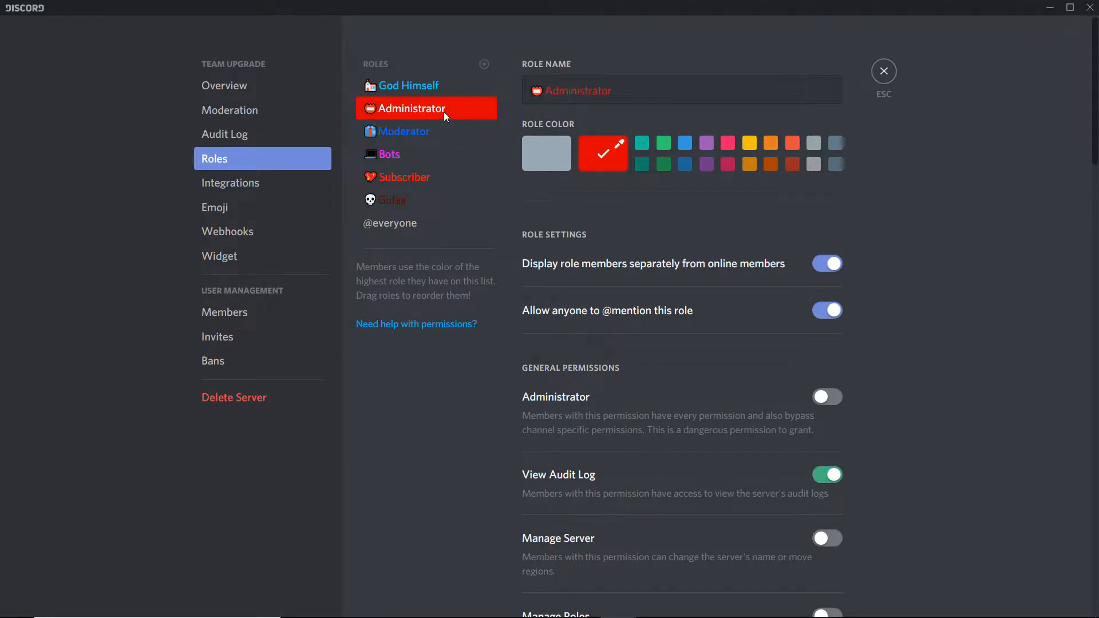
click(480, 133)
- Scroll through the Moderator role's general, text and voice permissions and back up to its role settings
scroll(657, 167, down, 5)
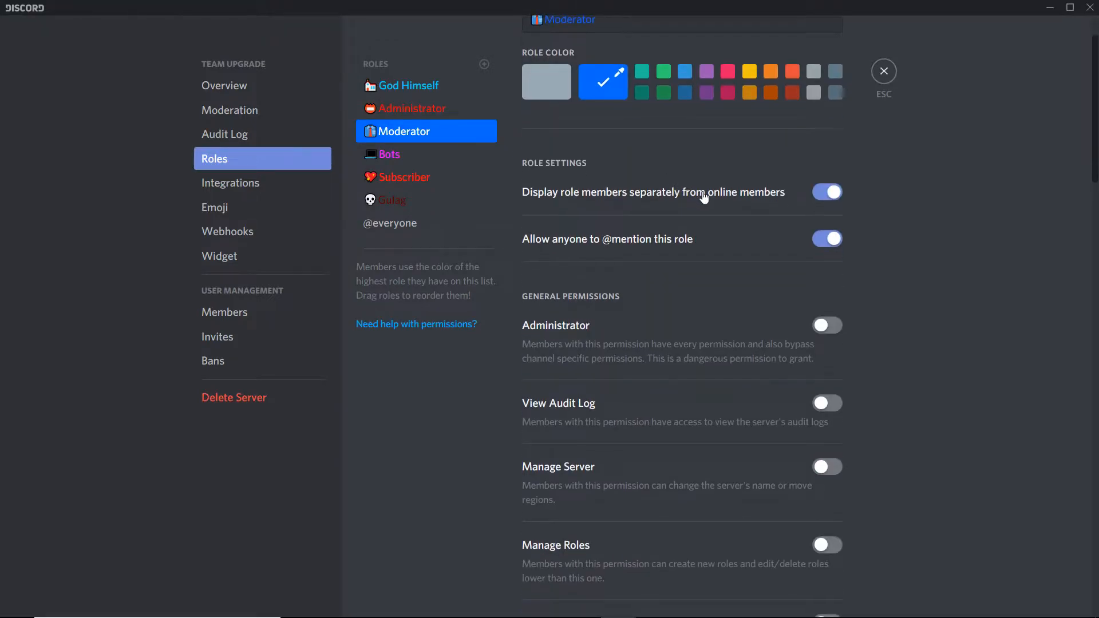
scroll(723, 194, down, 3)
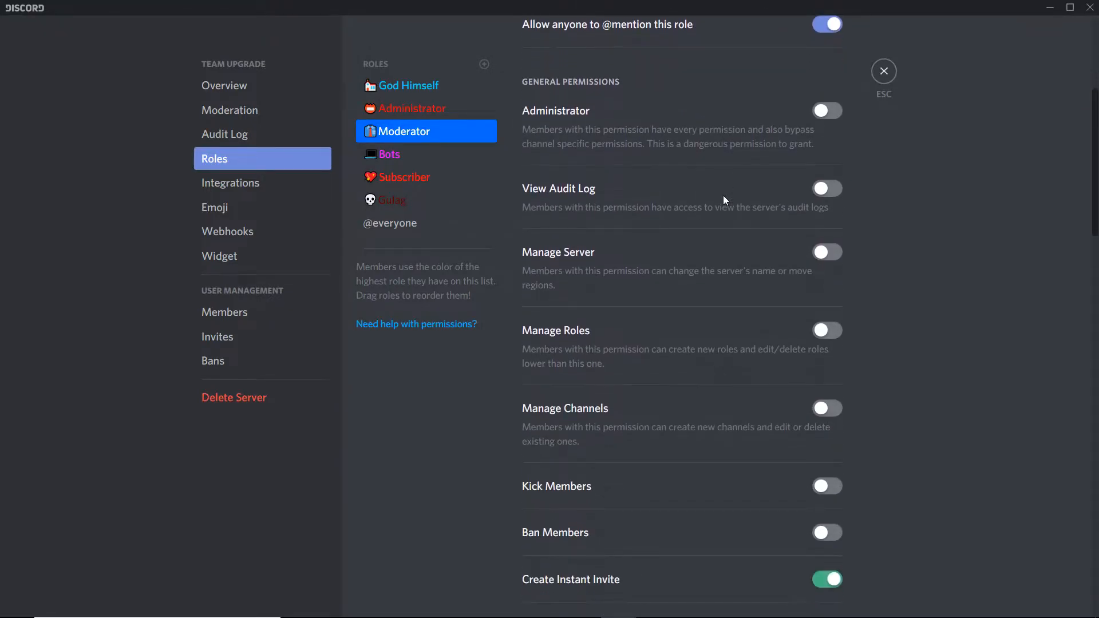
scroll(724, 196, down, 2)
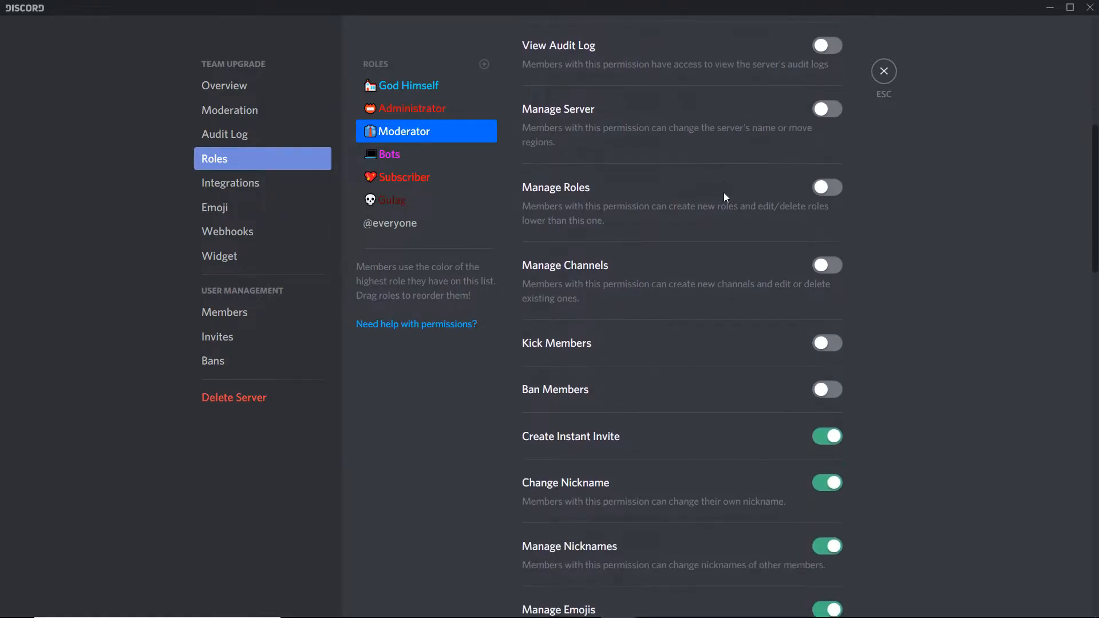
scroll(725, 195, down, 2)
scroll(723, 193, down, 2)
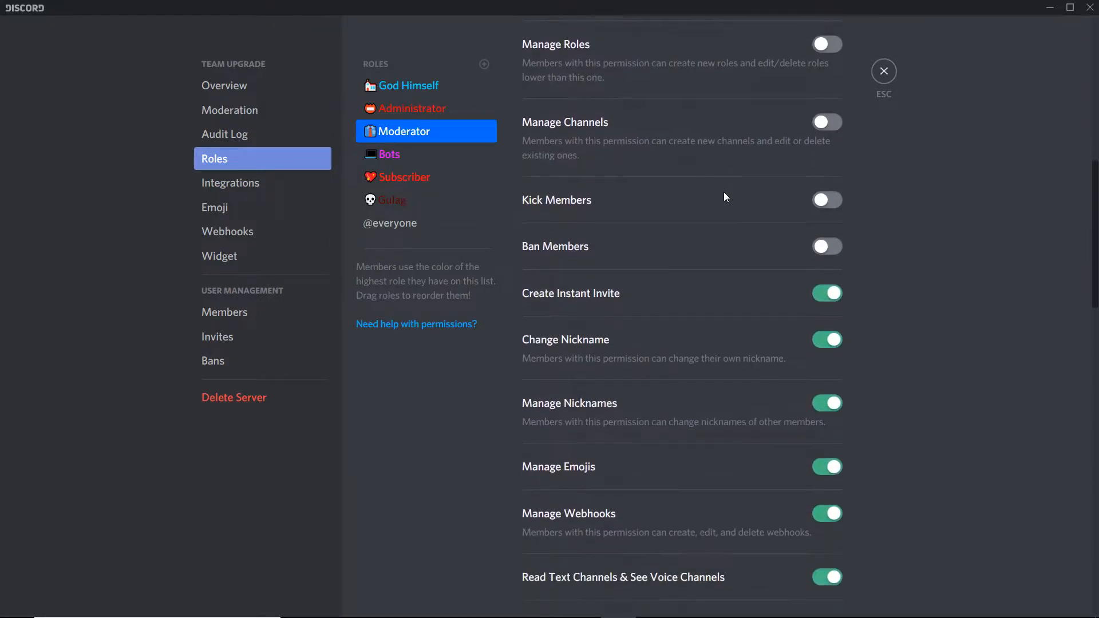
scroll(723, 192, down, 2)
scroll(724, 197, down, 1)
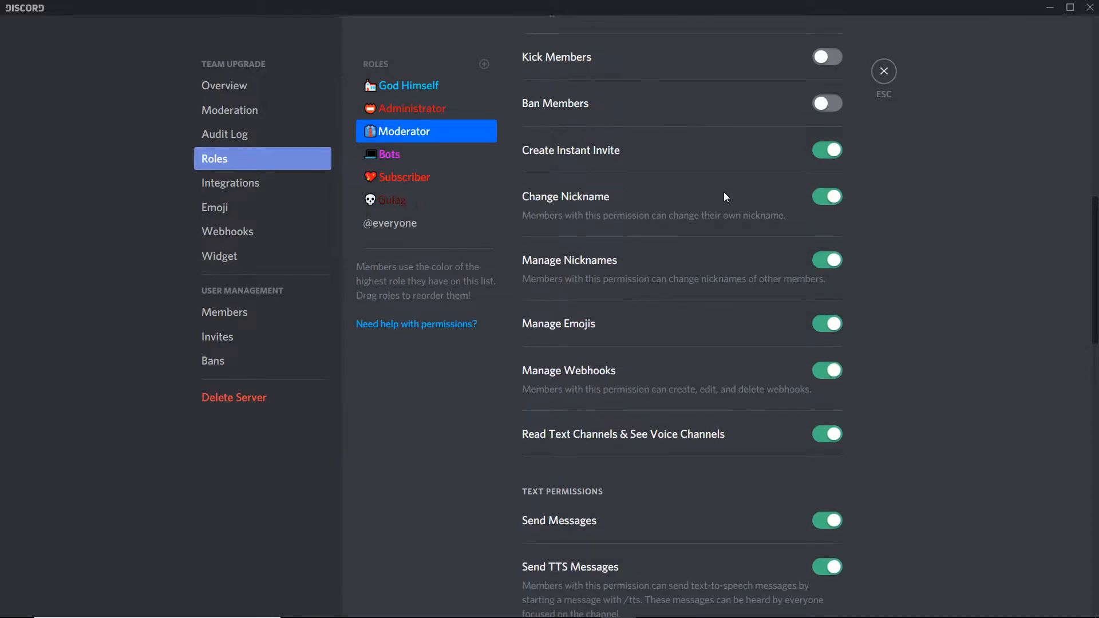
scroll(724, 196, down, 1)
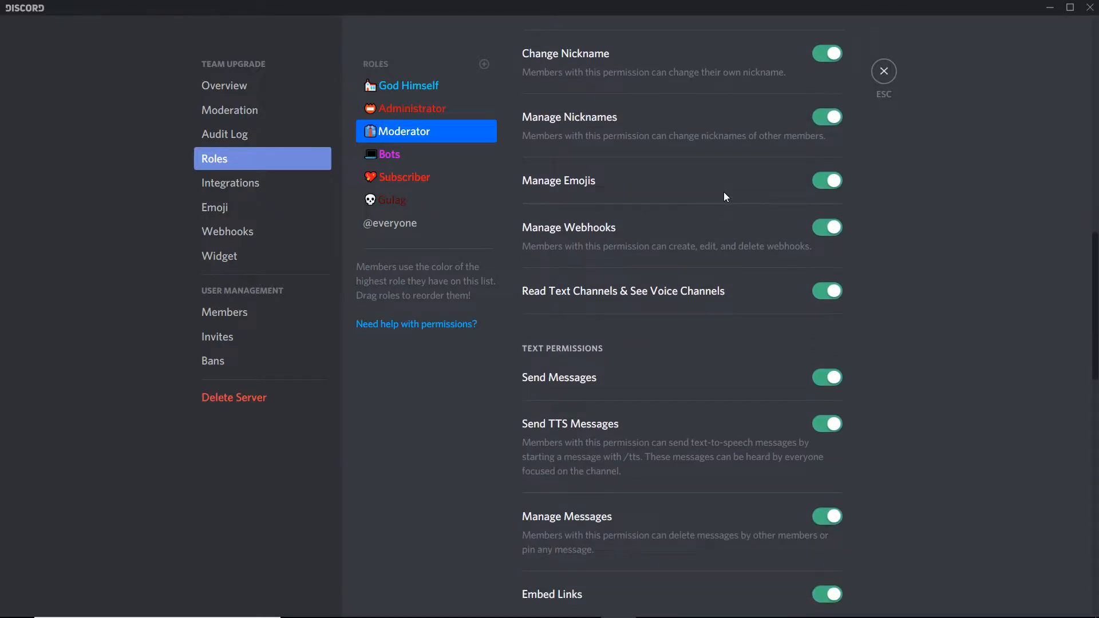
scroll(724, 192, down, 3)
scroll(725, 195, down, 2)
scroll(723, 191, down, 1)
scroll(722, 189, down, 1)
scroll(722, 189, down, 1)
scroll(721, 187, down, 4)
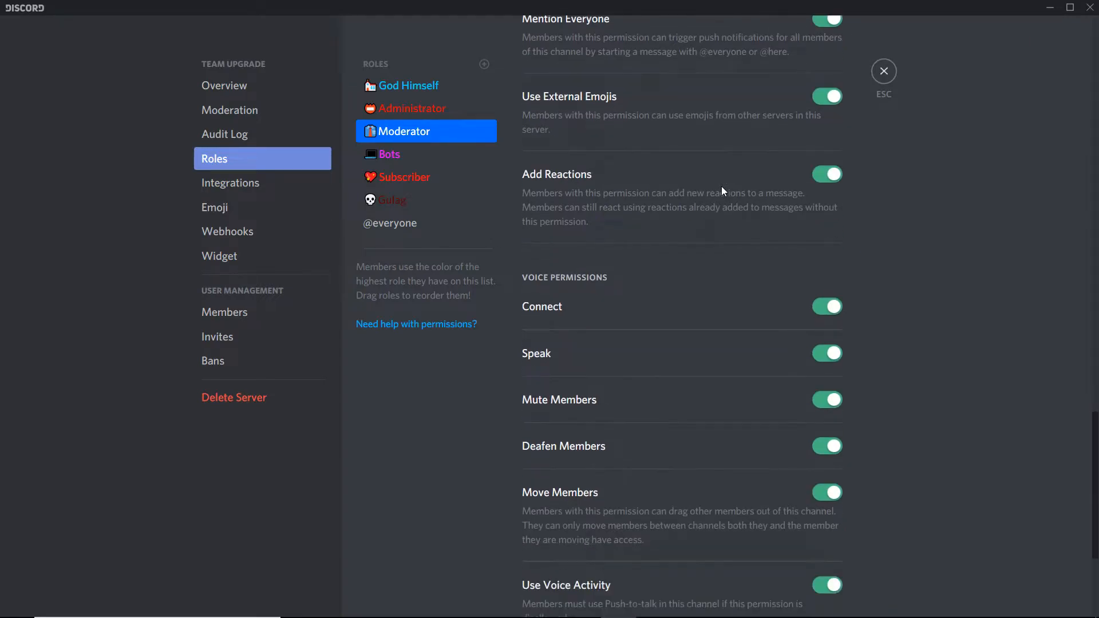
scroll(720, 189, down, 1)
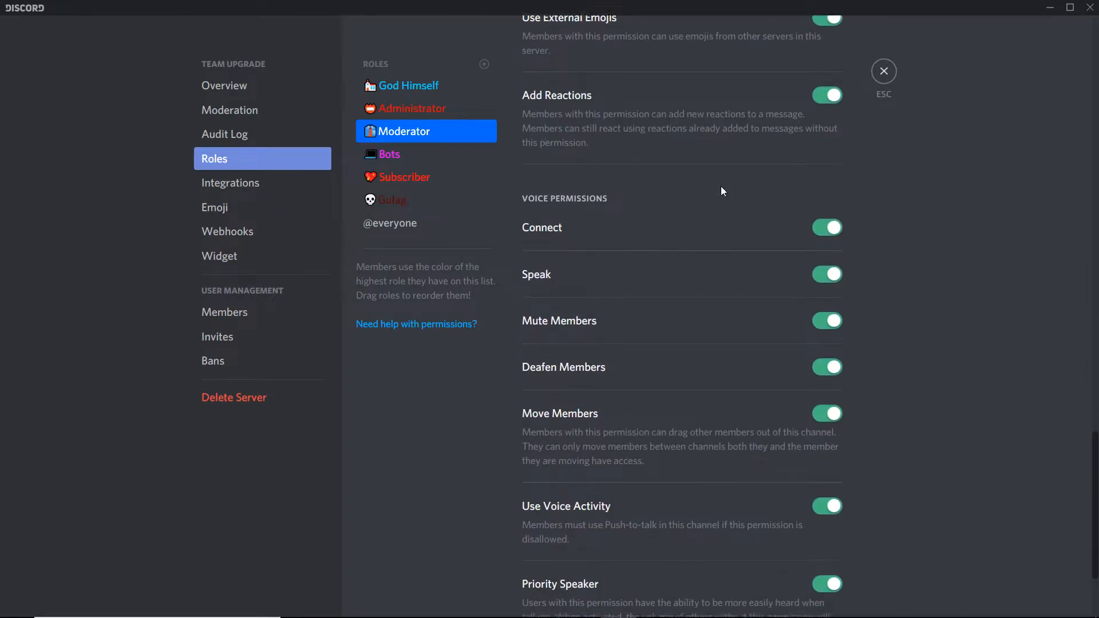
scroll(720, 189, down, 1)
scroll(721, 190, down, 1)
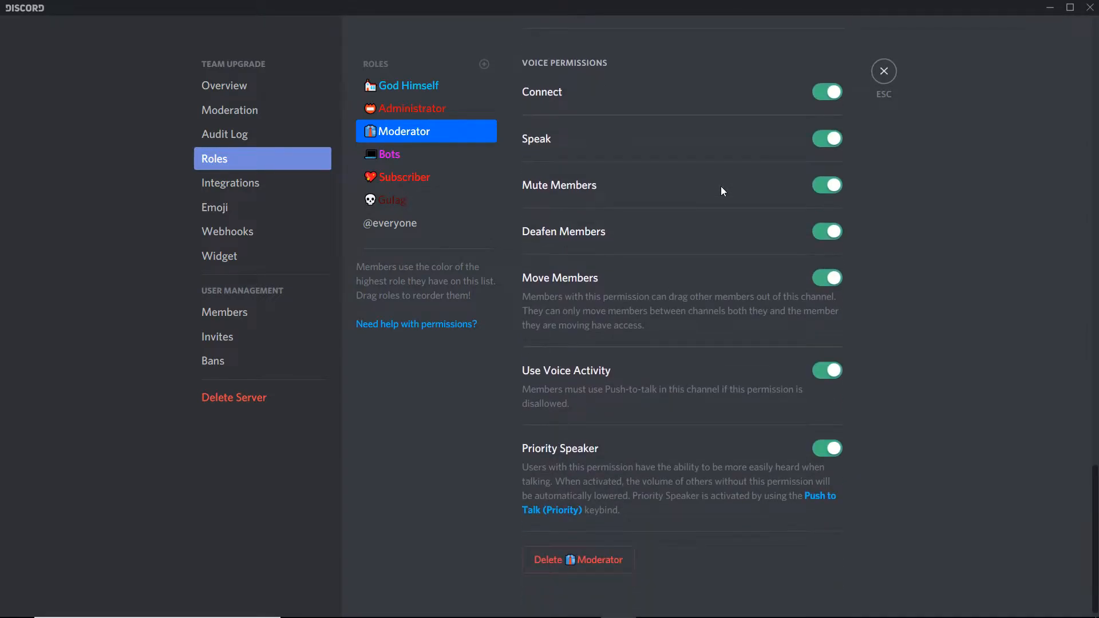
scroll(721, 186, up, 1)
scroll(720, 186, up, 1)
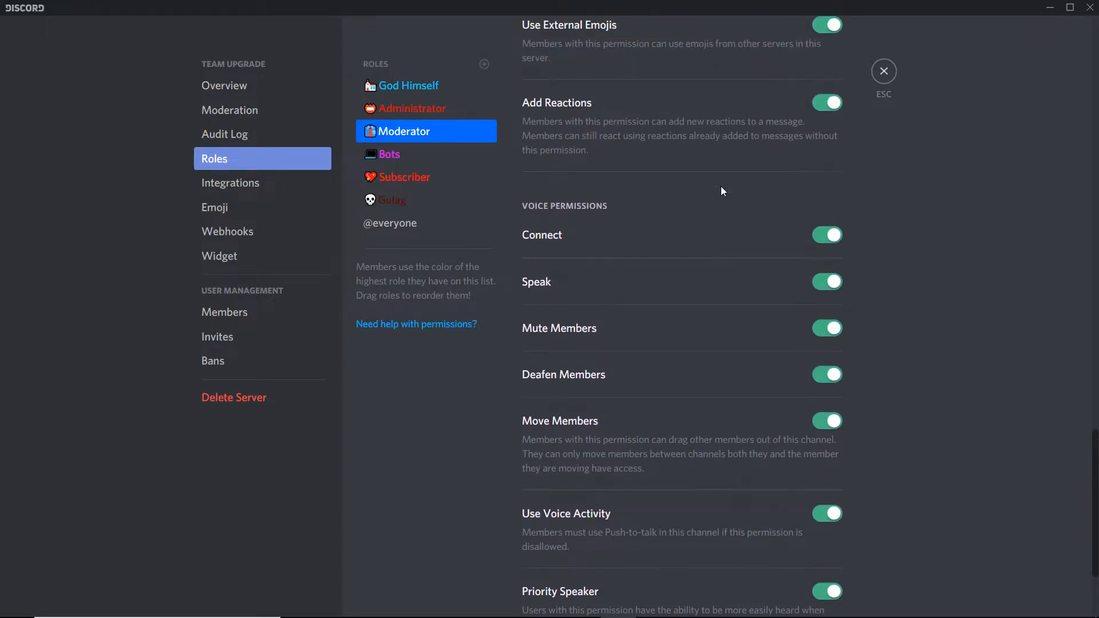
scroll(721, 189, up, 1)
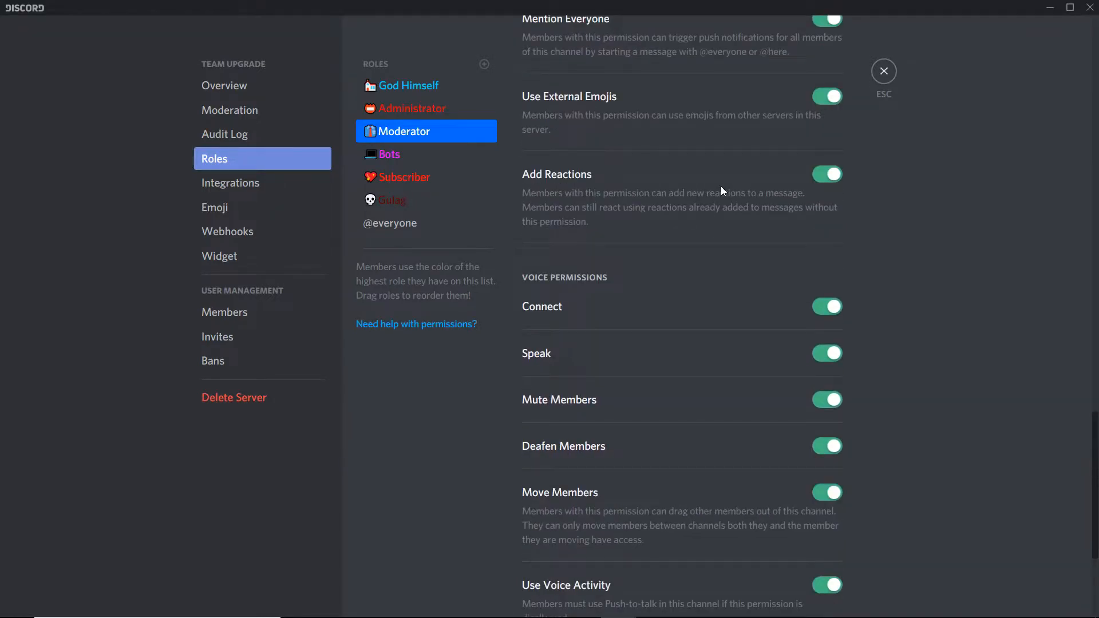
scroll(722, 190, up, 1)
scroll(721, 189, up, 1)
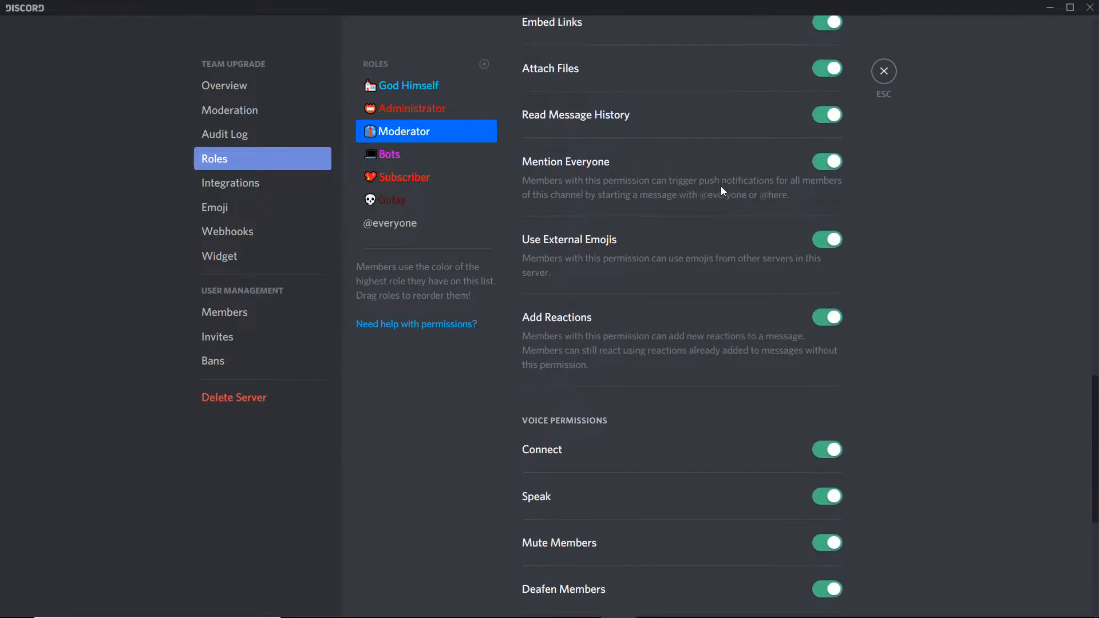
scroll(723, 191, up, 1)
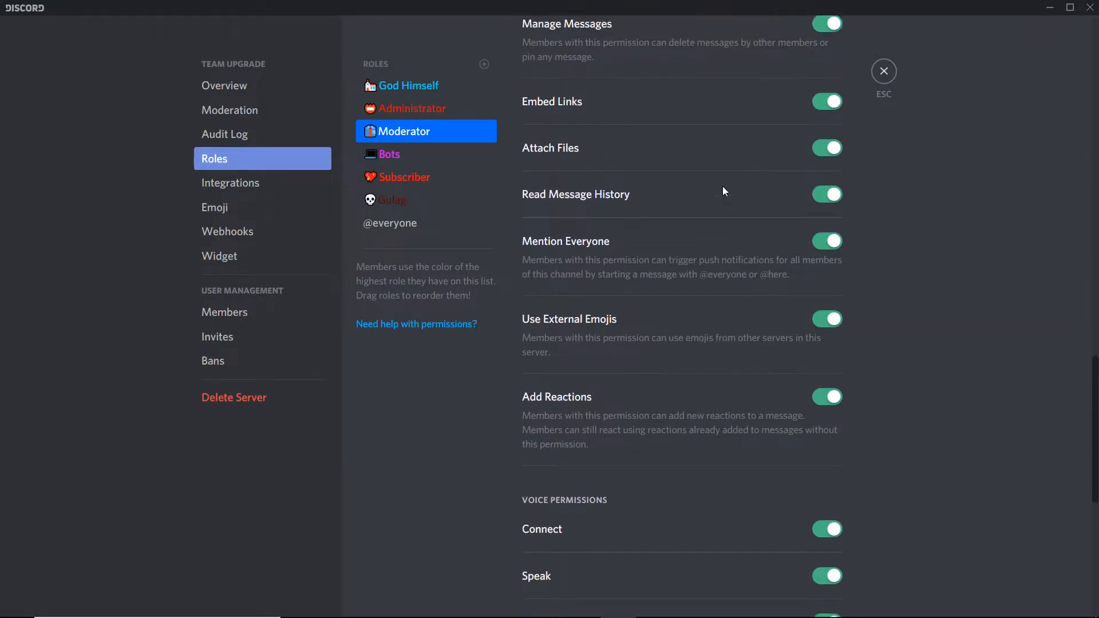
scroll(724, 191, up, 1)
scroll(724, 187, up, 1)
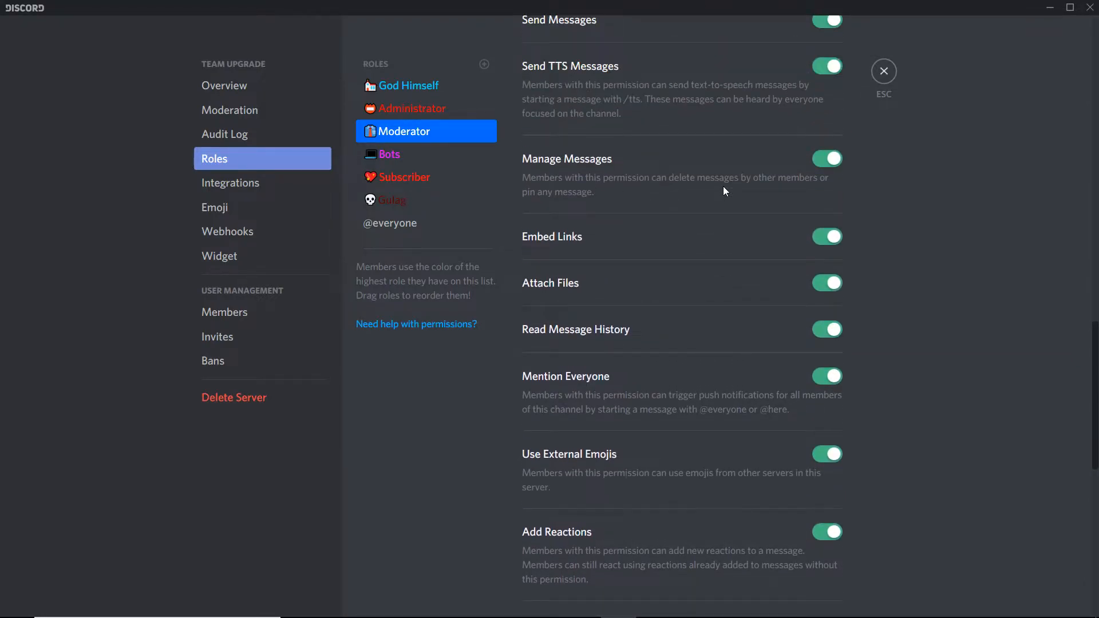
scroll(724, 186, up, 1)
scroll(727, 195, up, 2)
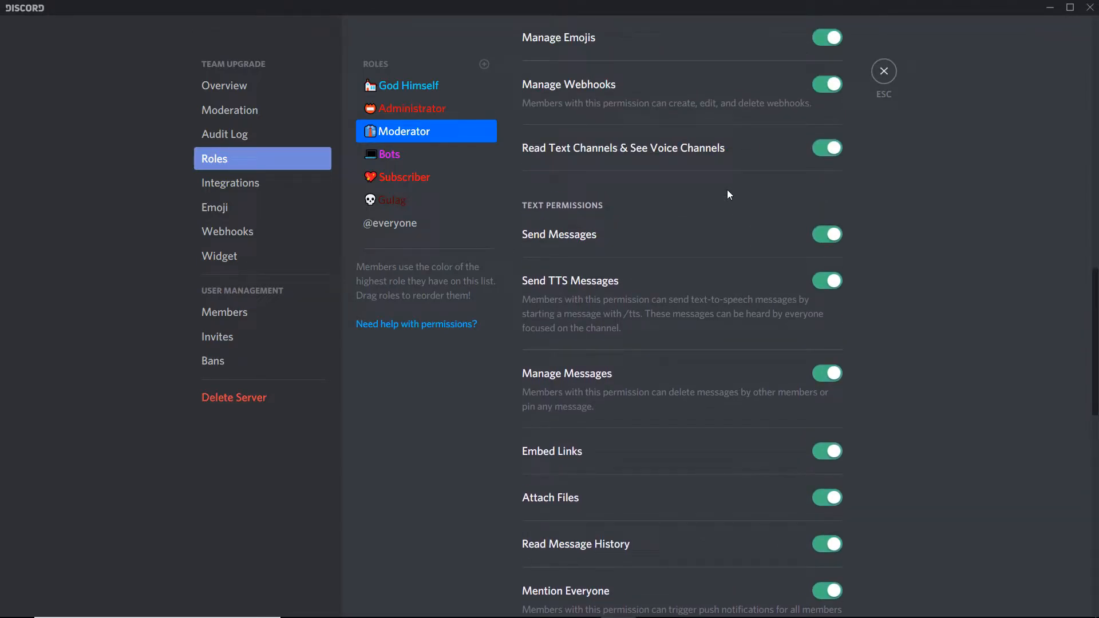
scroll(727, 190, up, 2)
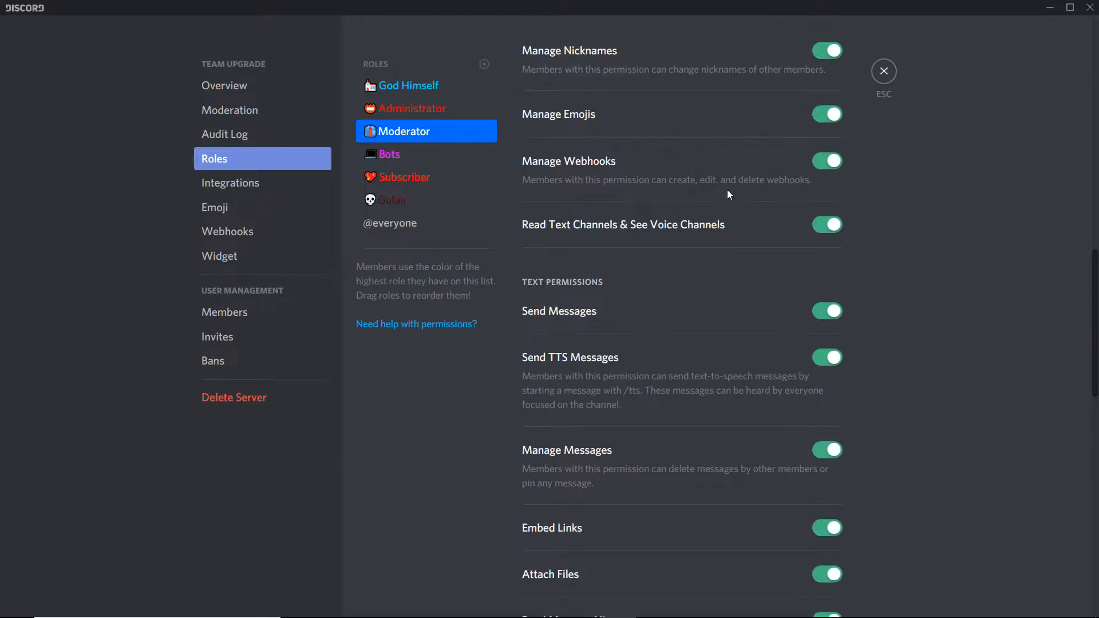
scroll(728, 190, up, 4)
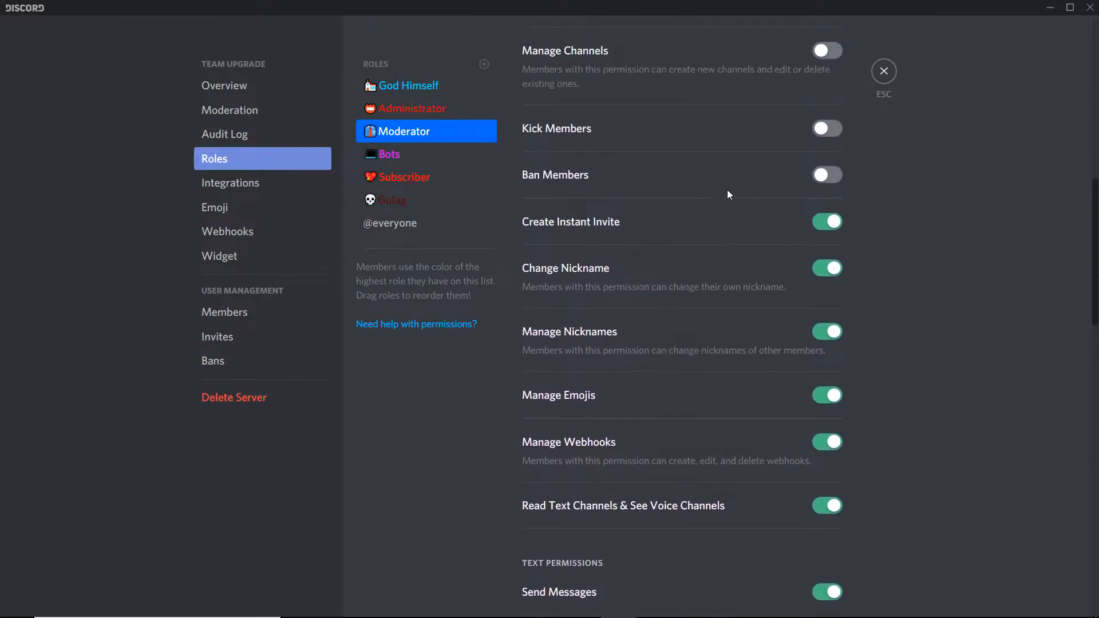
scroll(728, 193, up, 3)
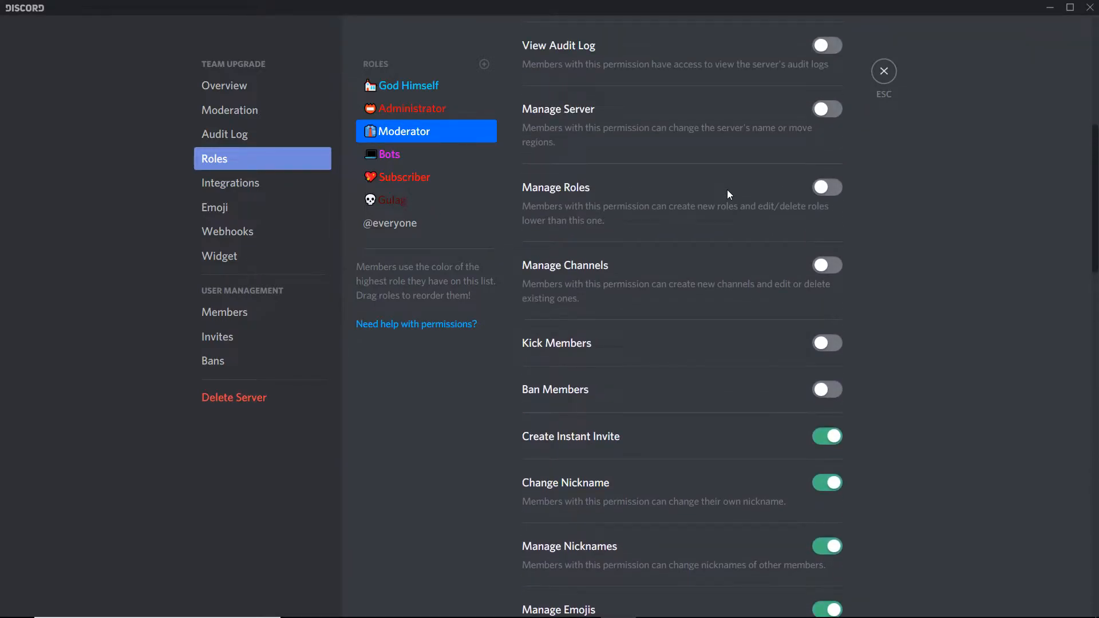
scroll(728, 191, up, 3)
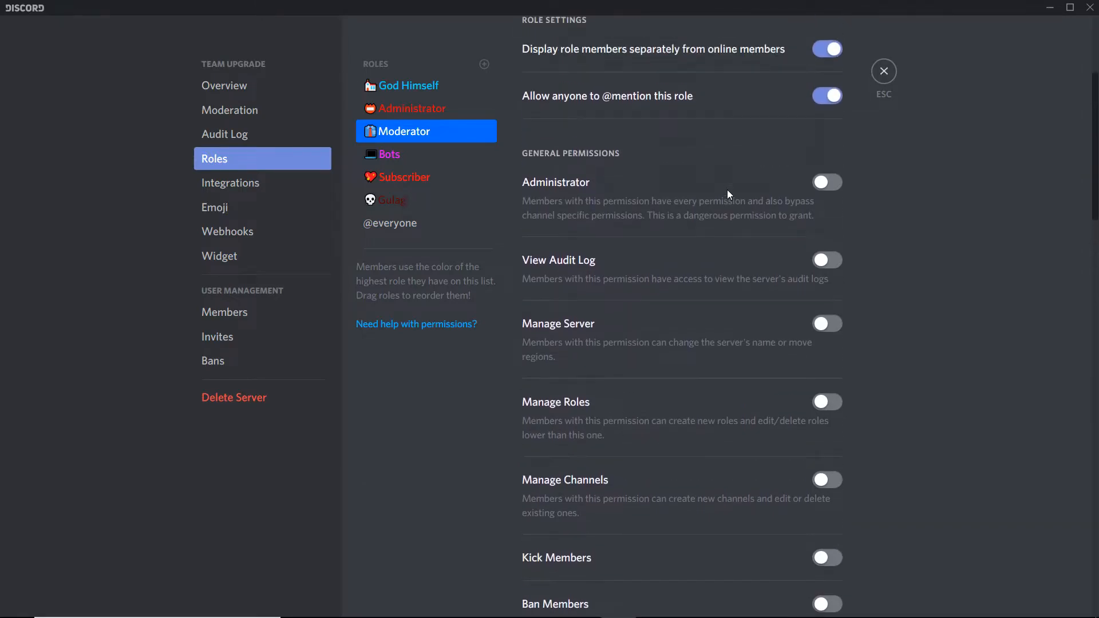
scroll(728, 191, up, 2)
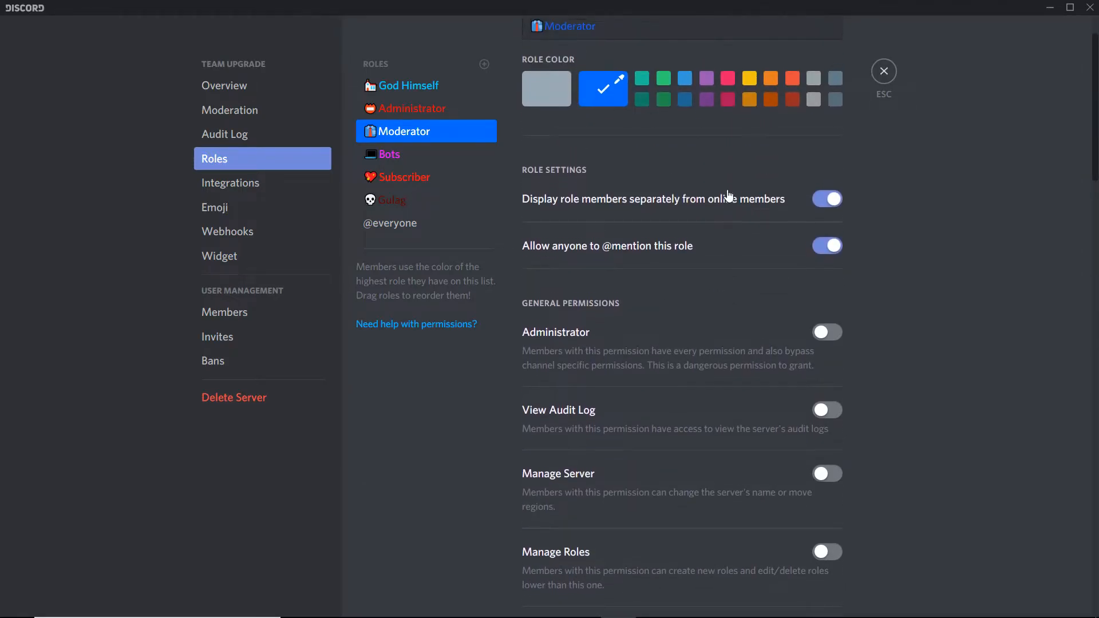
- Select the Administrator role and scroll down through its general, text and voice permissions
click(444, 108)
click(444, 131)
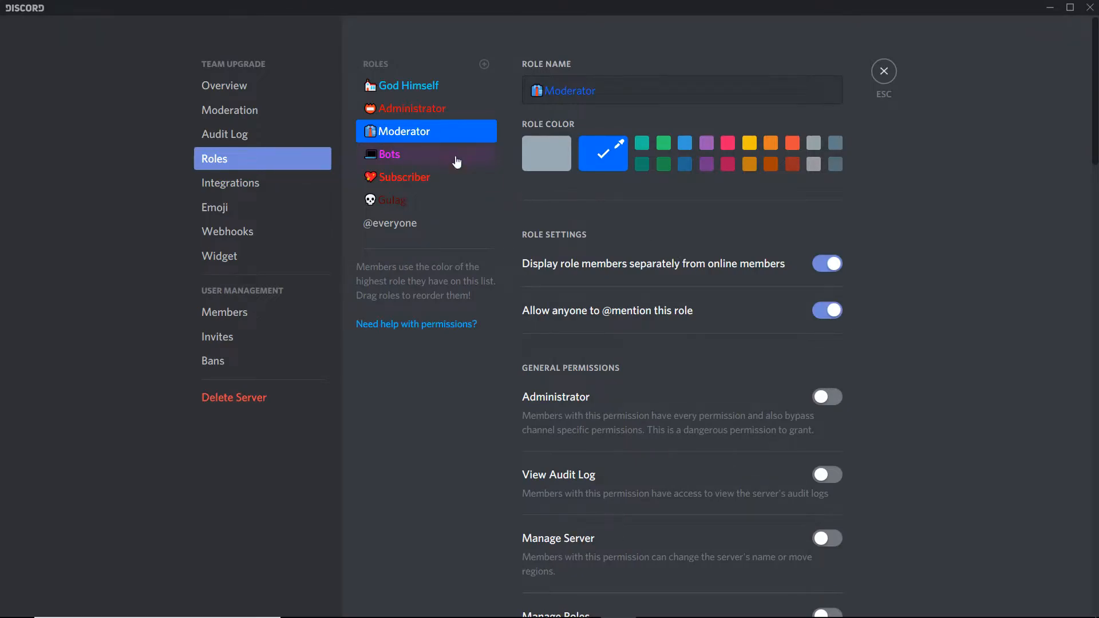
click(445, 106)
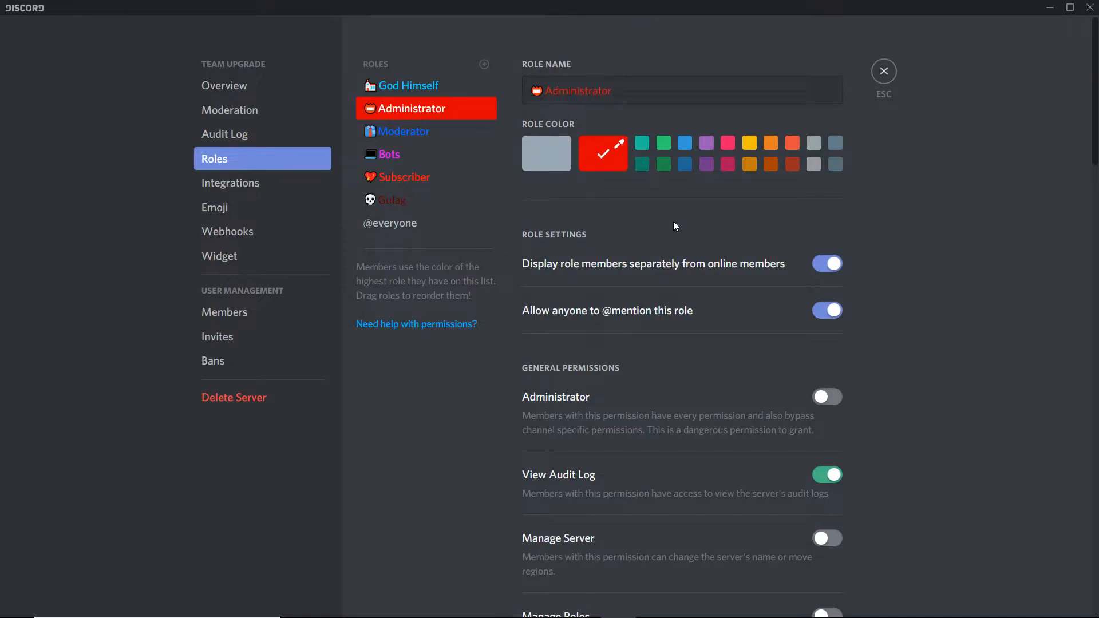
scroll(673, 222, down, 3)
scroll(673, 225, down, 3)
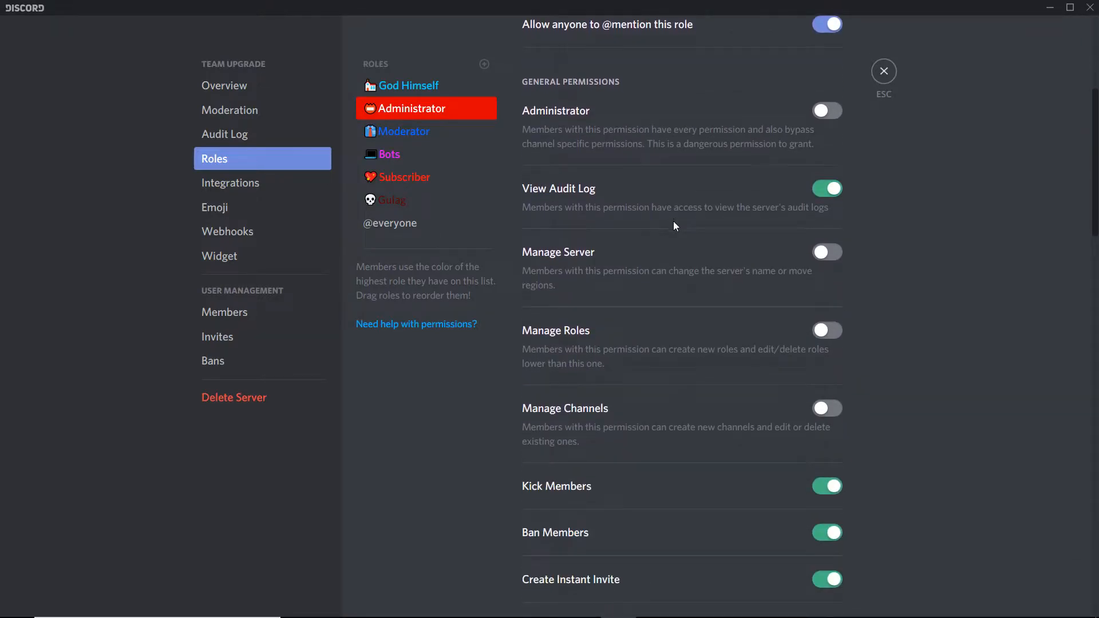
scroll(673, 226, down, 5)
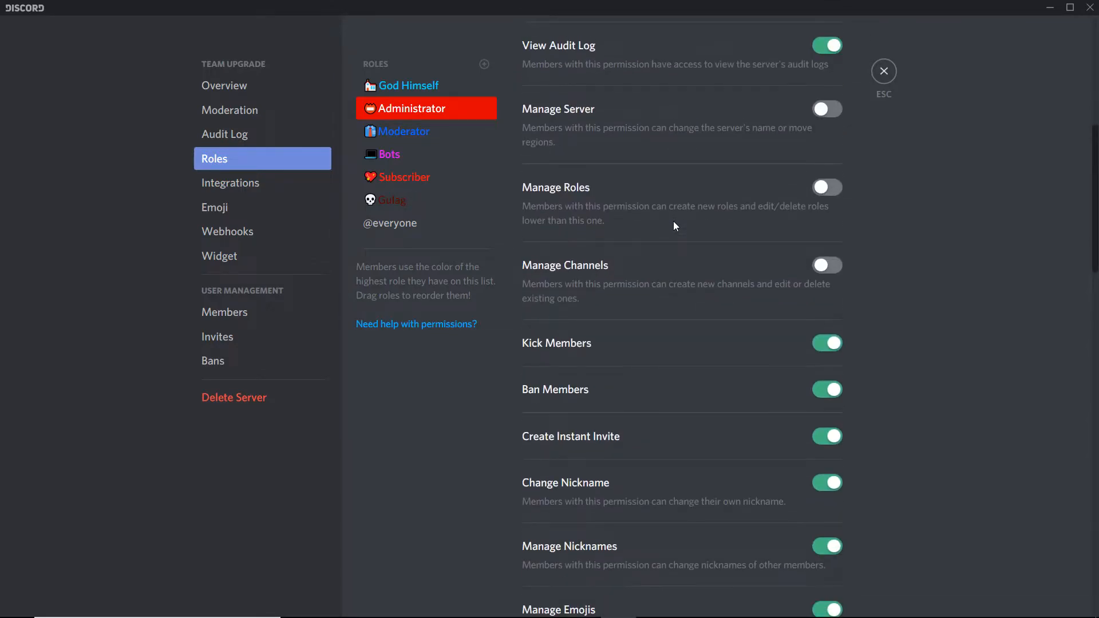
scroll(674, 222, down, 3)
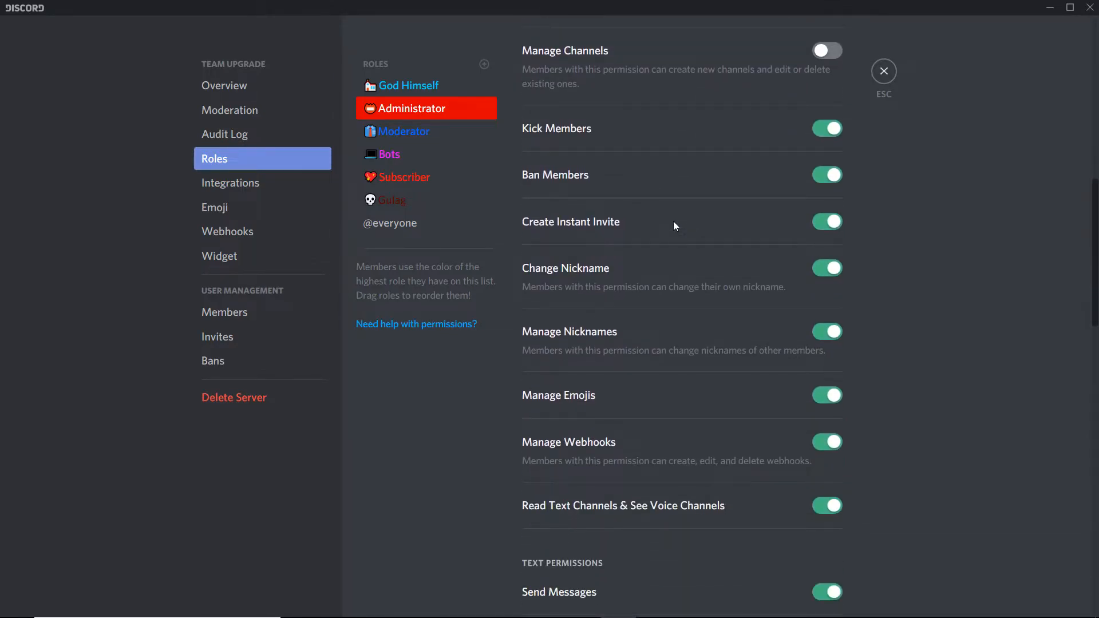
scroll(673, 226, down, 5)
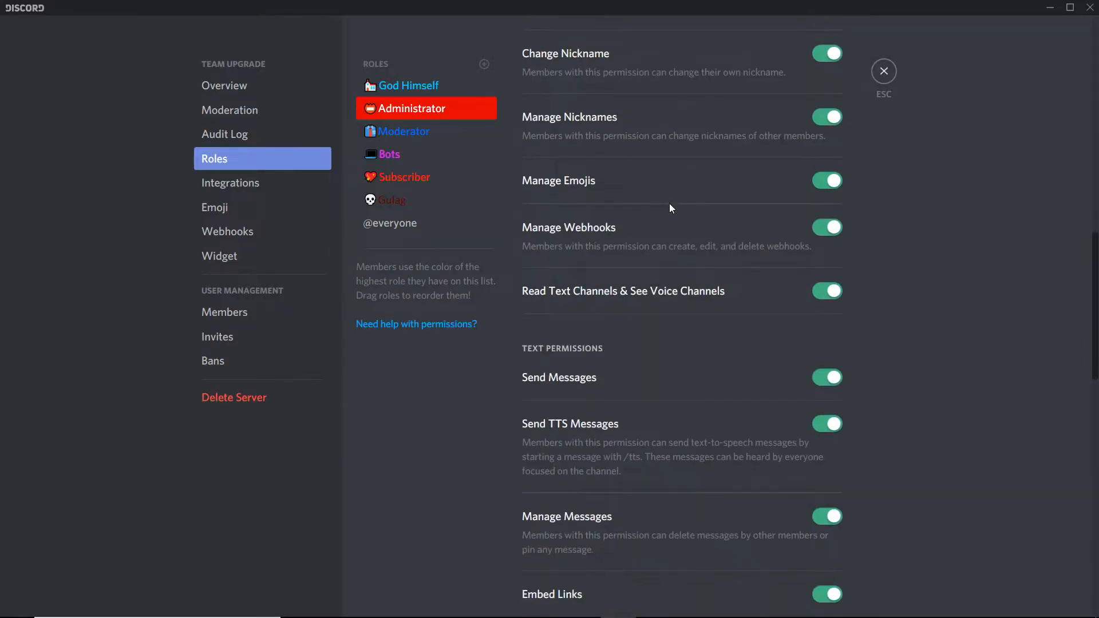
scroll(669, 204, down, 2)
scroll(669, 204, down, 2)
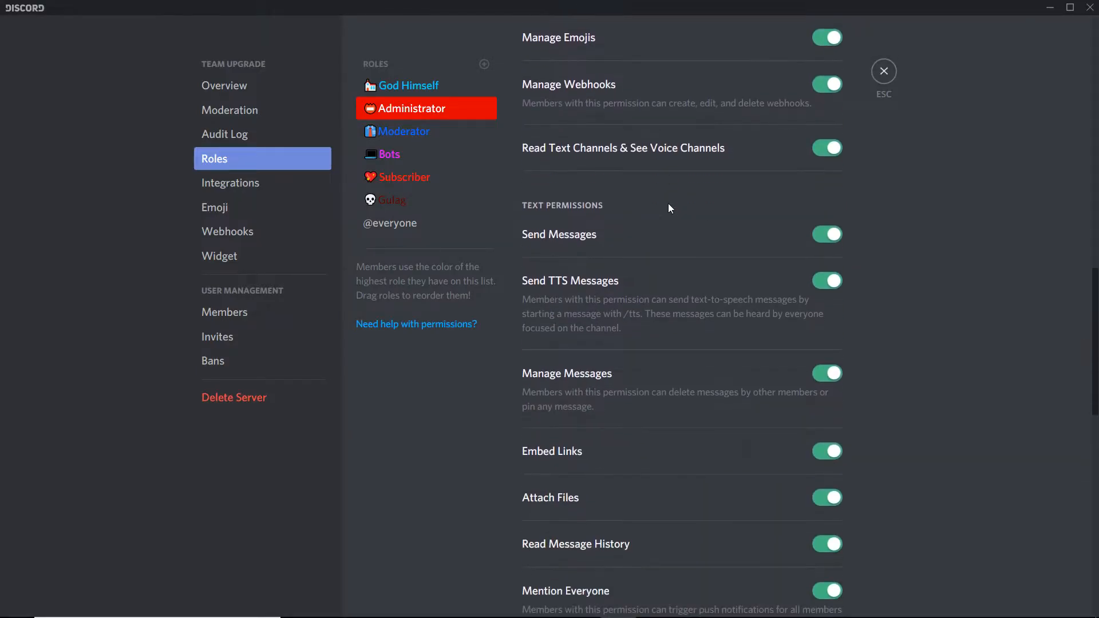
scroll(669, 208, down, 2)
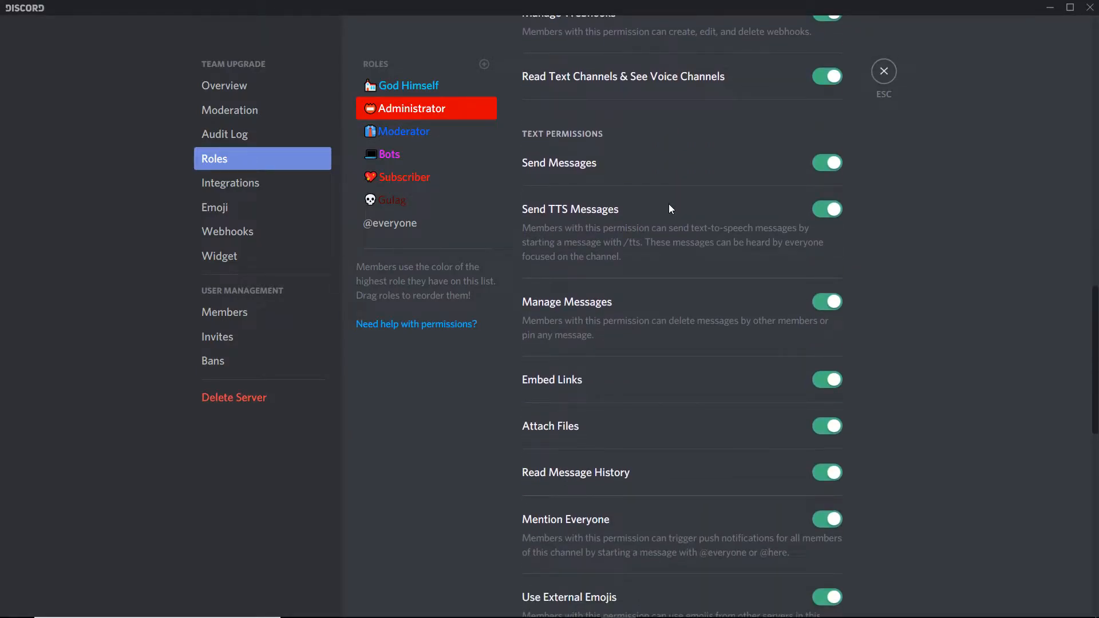
scroll(670, 206, down, 4)
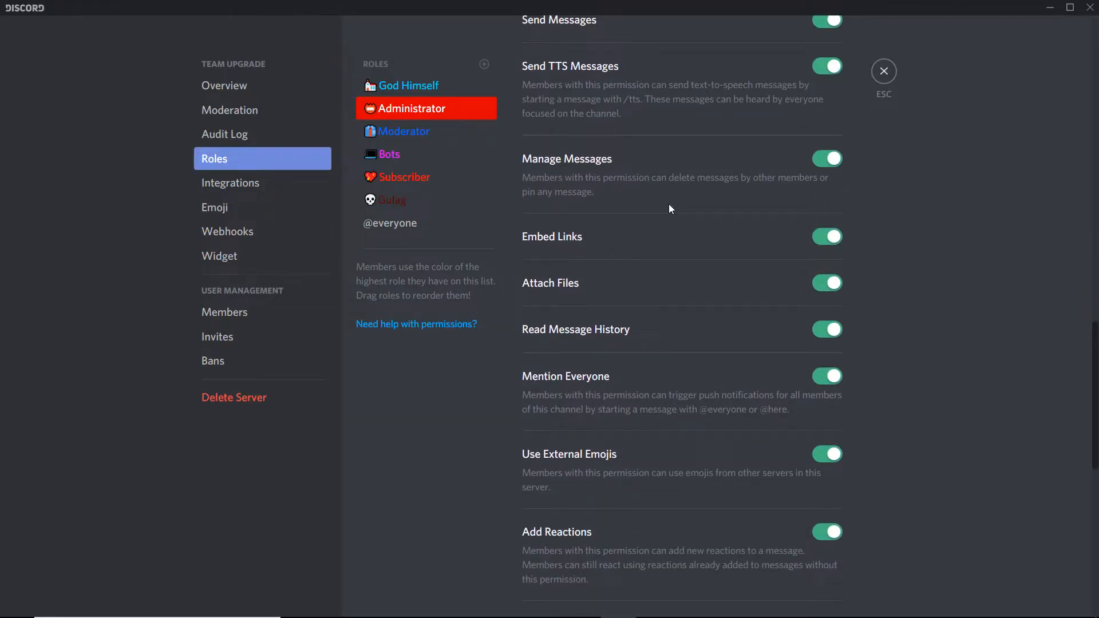
scroll(668, 208, down, 3)
scroll(669, 208, down, 3)
scroll(670, 207, down, 6)
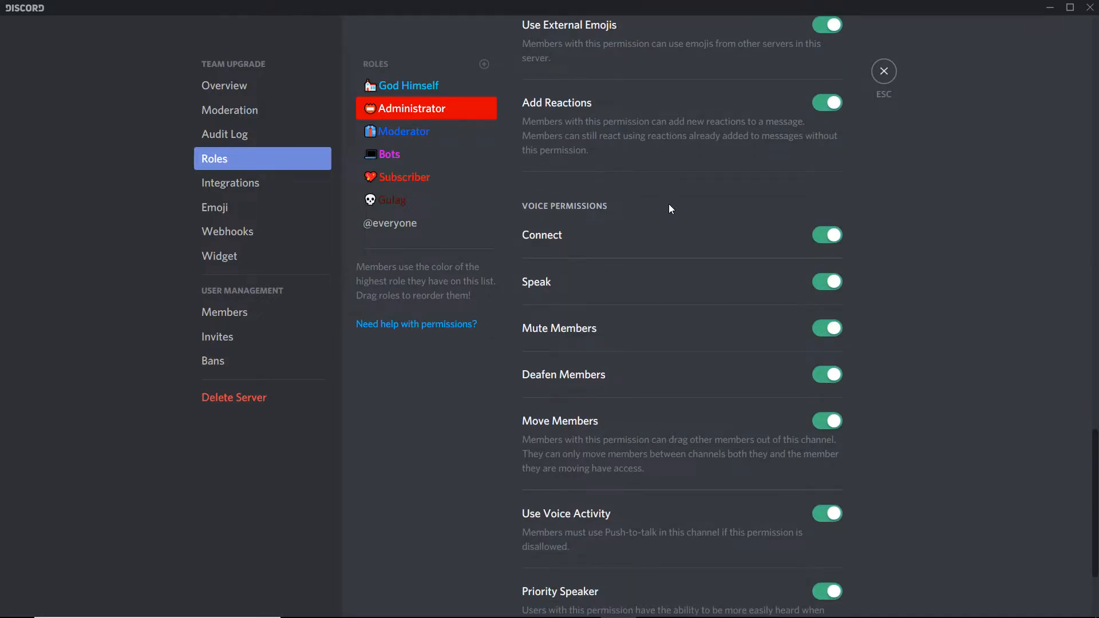
scroll(670, 209, down, 2)
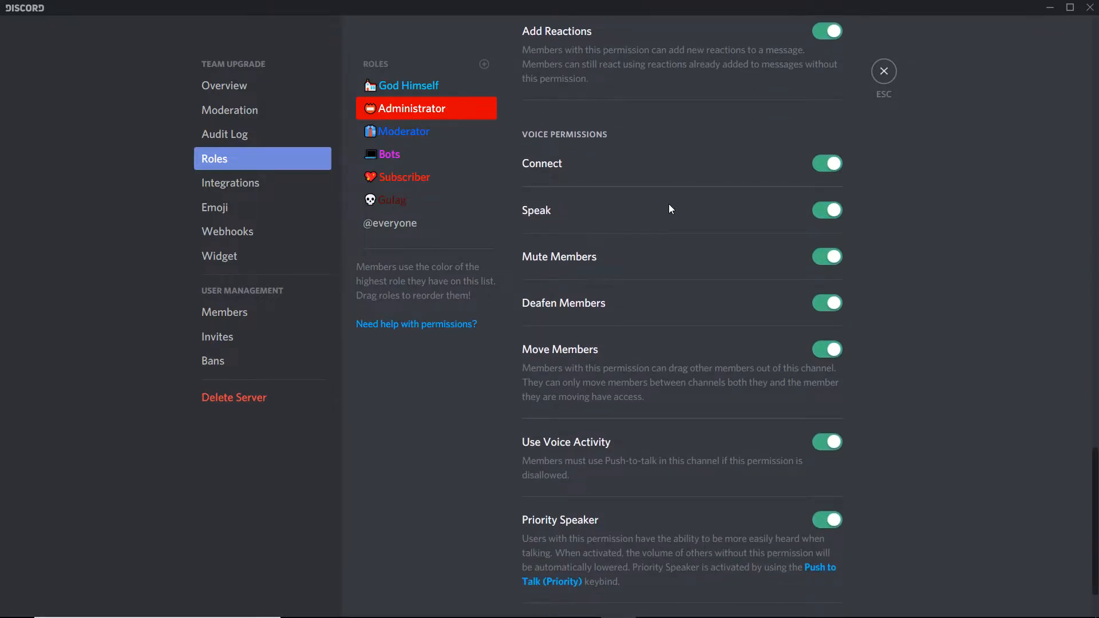
- Scroll back up through the Administrator role's permissions to its role name and color
scroll(671, 208, up, 3)
scroll(671, 208, up, 1)
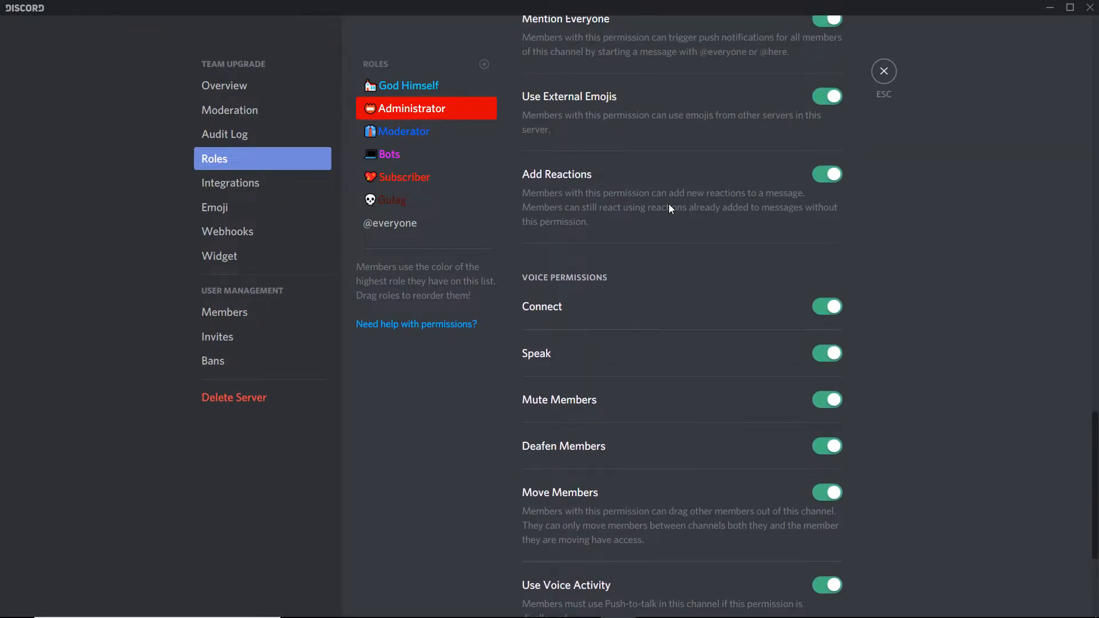
scroll(667, 200, up, 1)
scroll(667, 197, up, 1)
scroll(668, 197, up, 1)
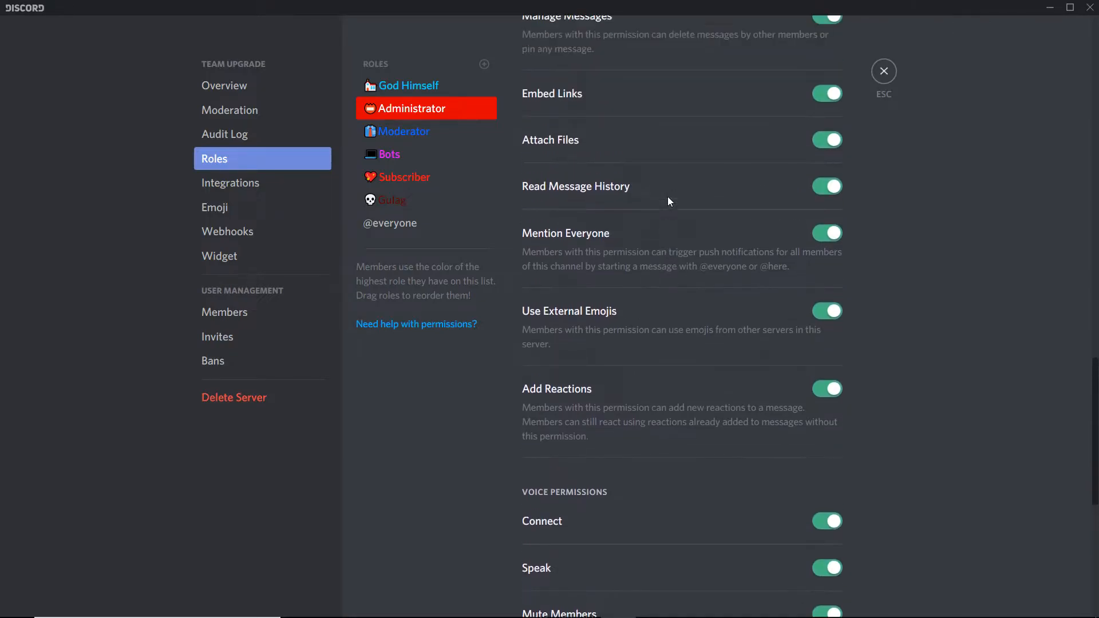
scroll(668, 197, up, 2)
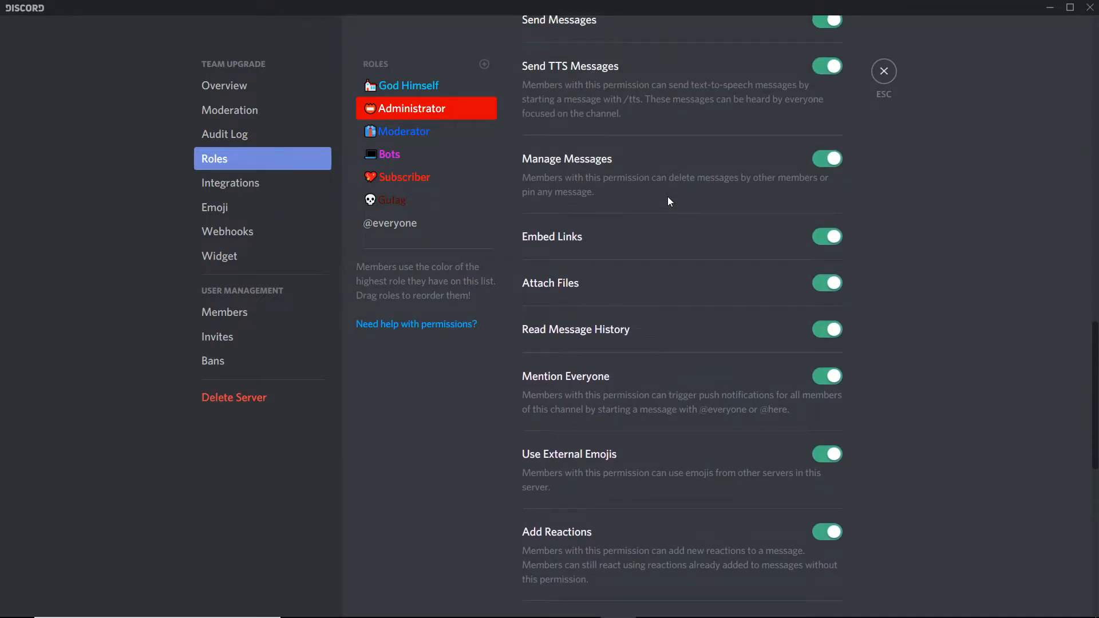
scroll(669, 201, up, 1)
scroll(668, 201, up, 2)
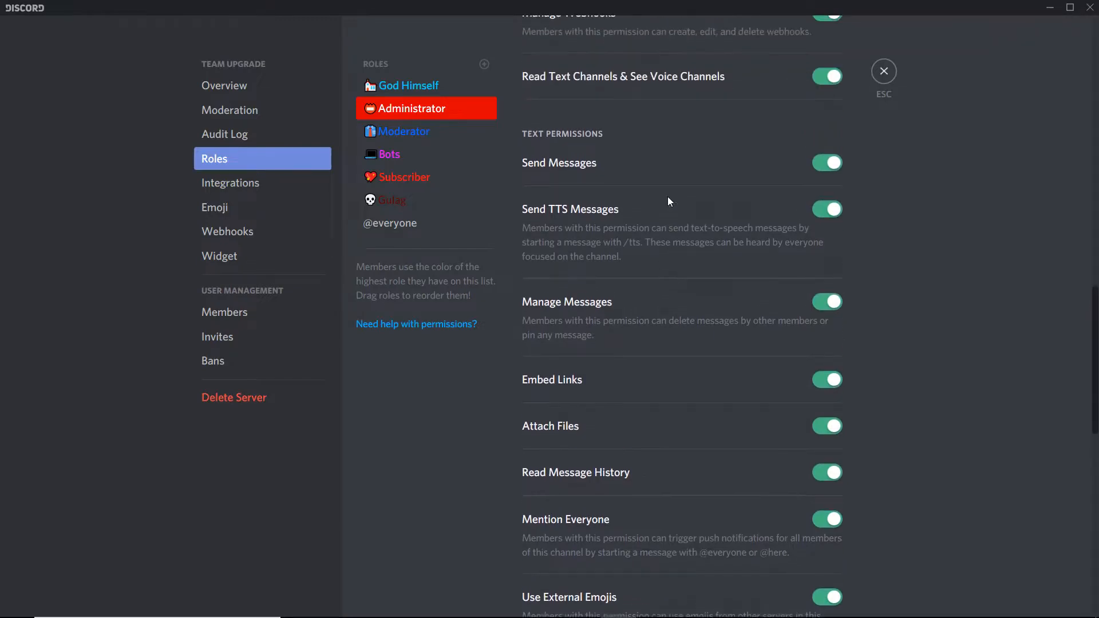
scroll(671, 200, up, 2)
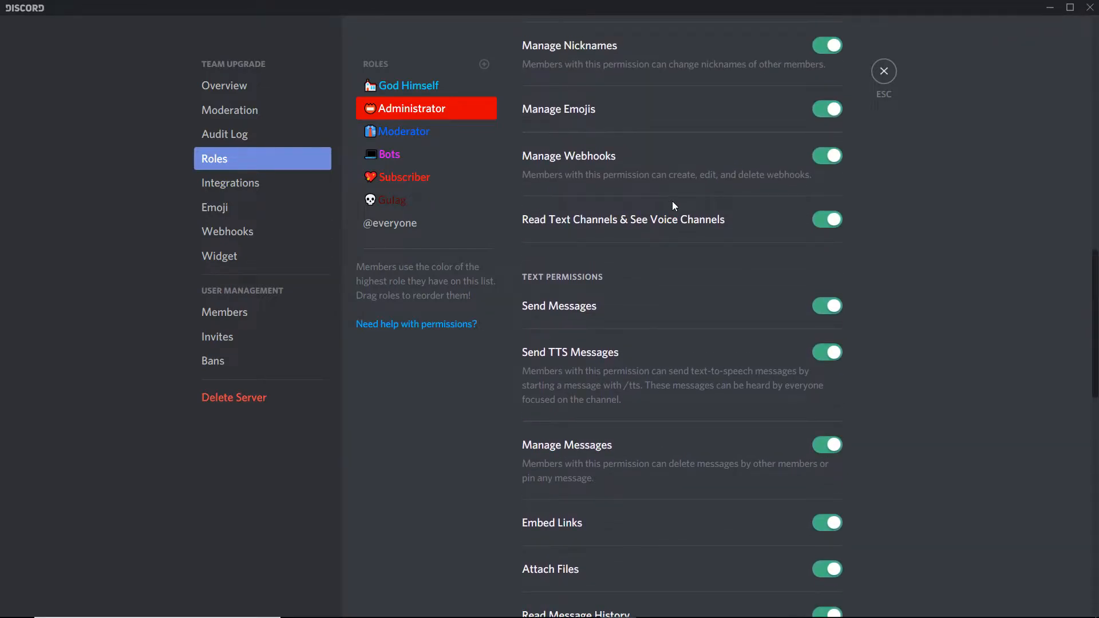
scroll(672, 200, up, 1)
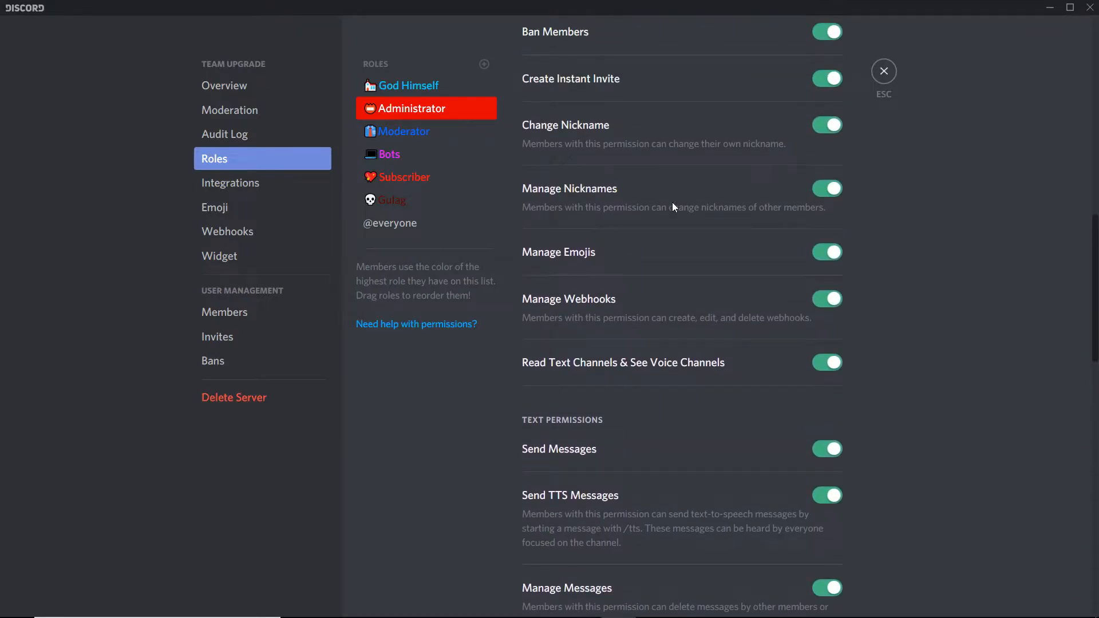
scroll(672, 201, up, 2)
scroll(687, 205, up, 1)
scroll(695, 207, up, 1)
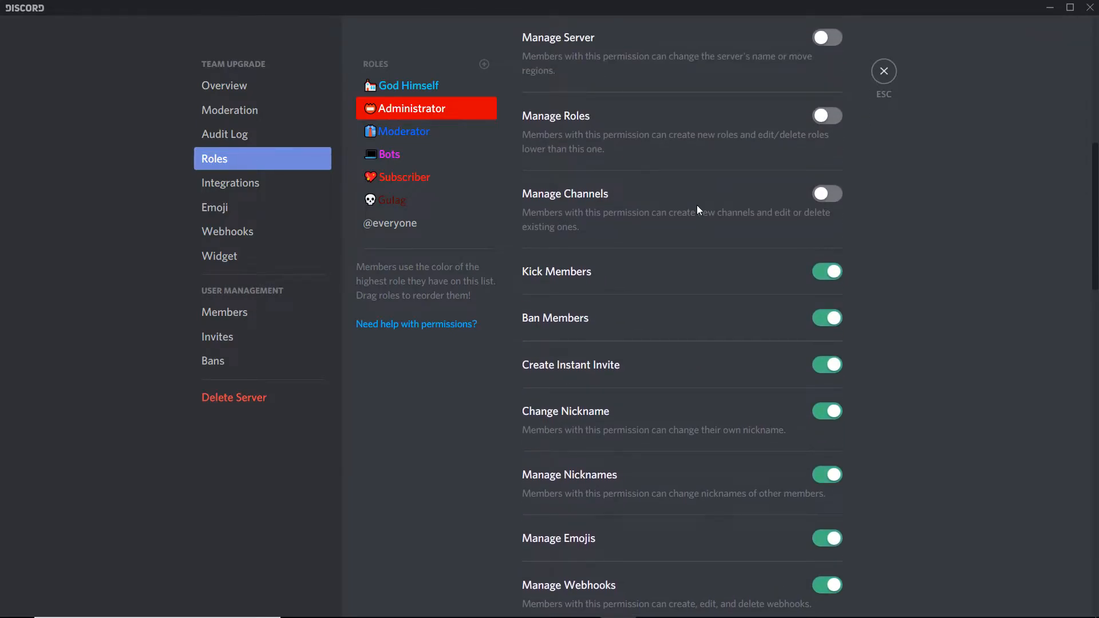
scroll(697, 207, up, 1)
scroll(697, 207, up, 1)
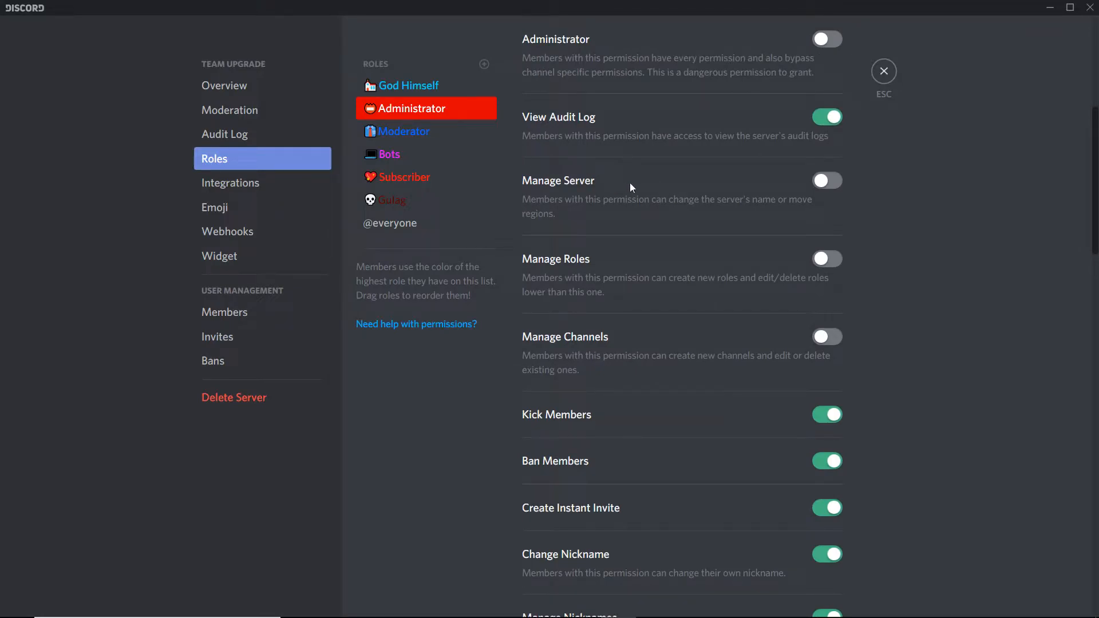
scroll(664, 206, up, 1)
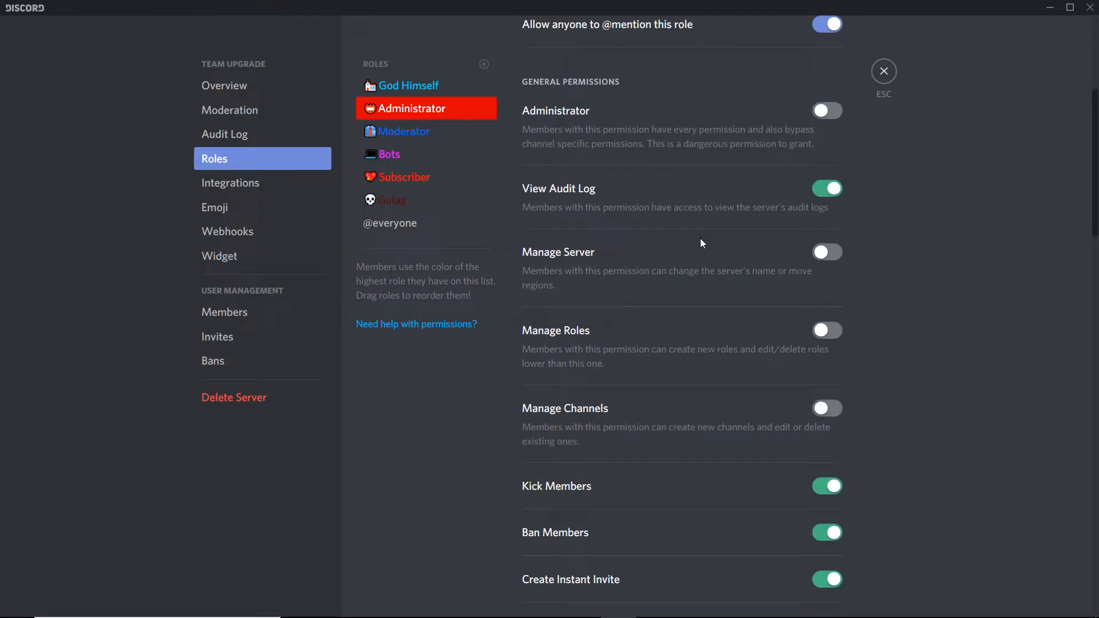
scroll(667, 232, up, 1)
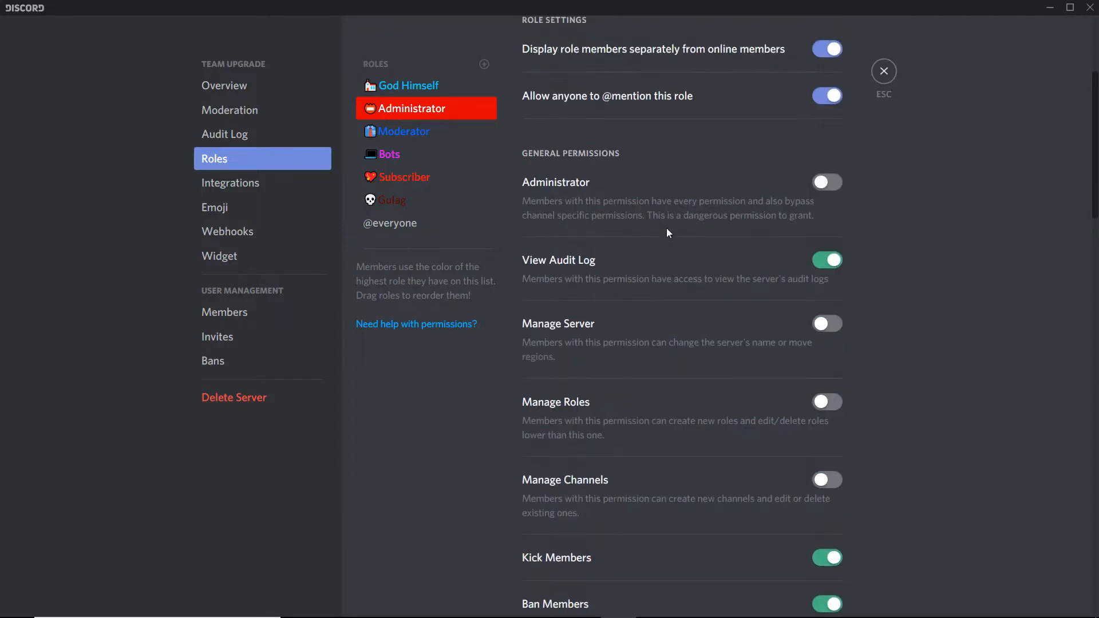
scroll(667, 228, up, 2)
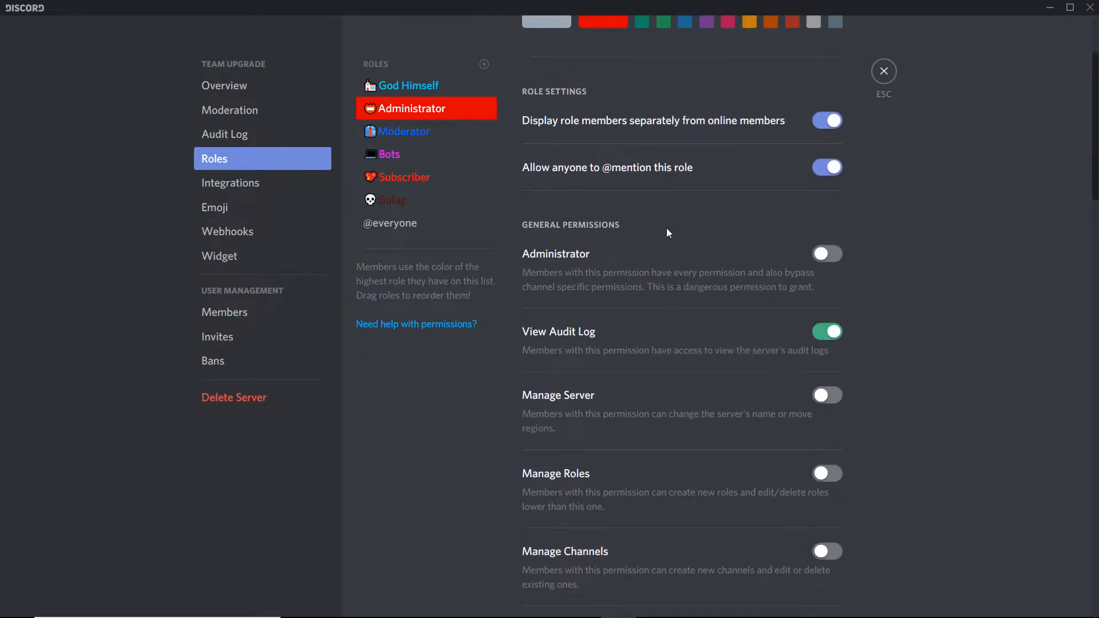
scroll(667, 228, up, 1)
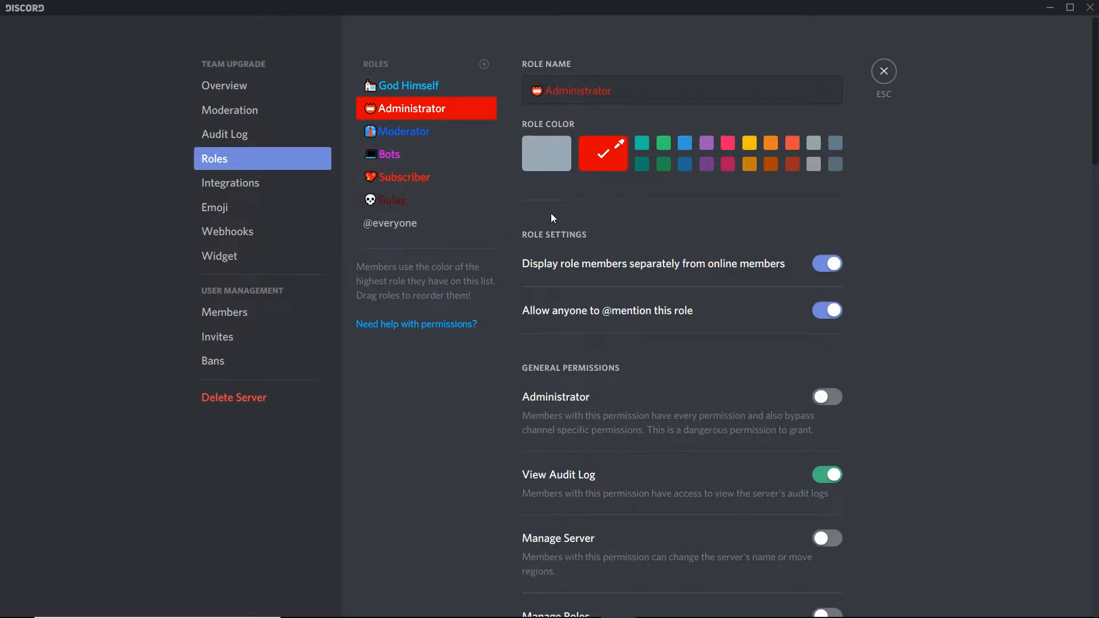
- View the God Himself role's permissions, then close the server settings
click(487, 86)
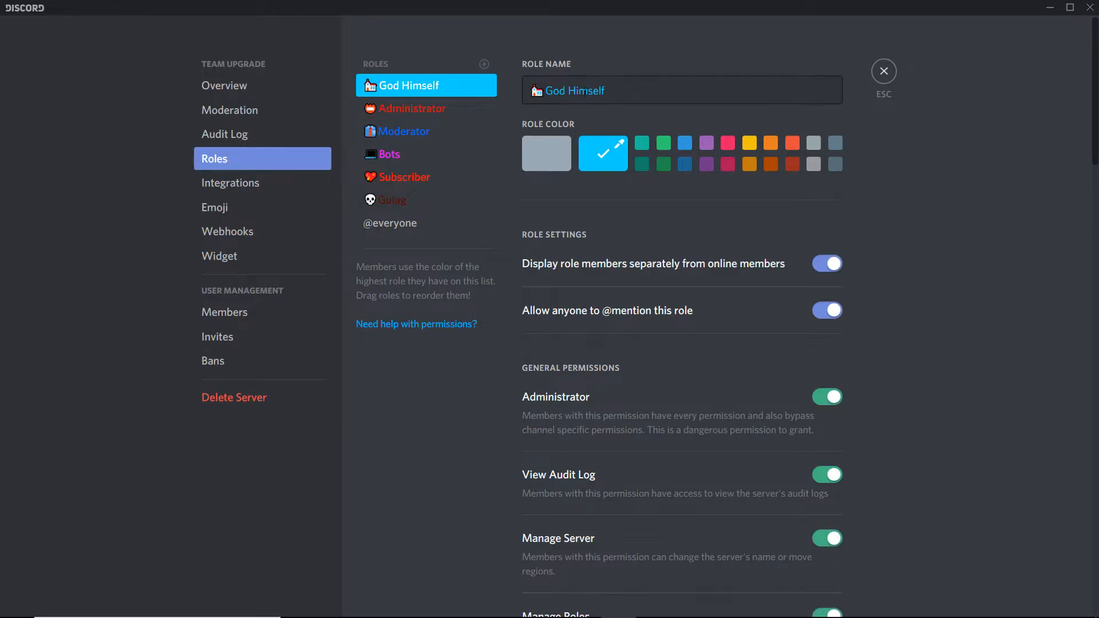
click(885, 72)
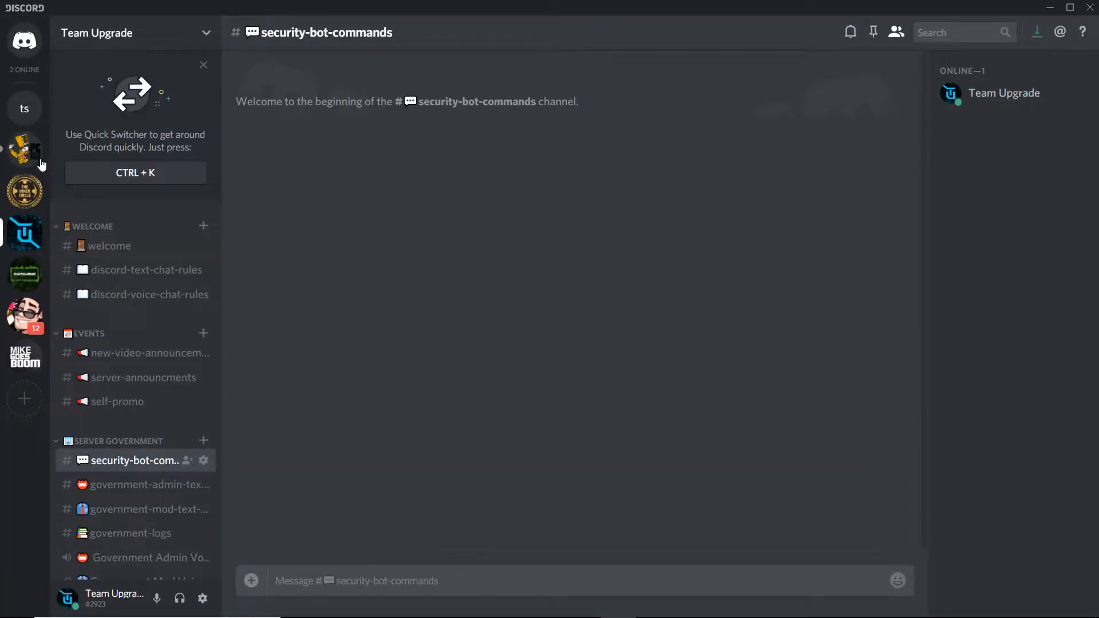
- Switch to the PC Master Race server and back to Team Upgrade, then scroll through its channel list
click(25, 149)
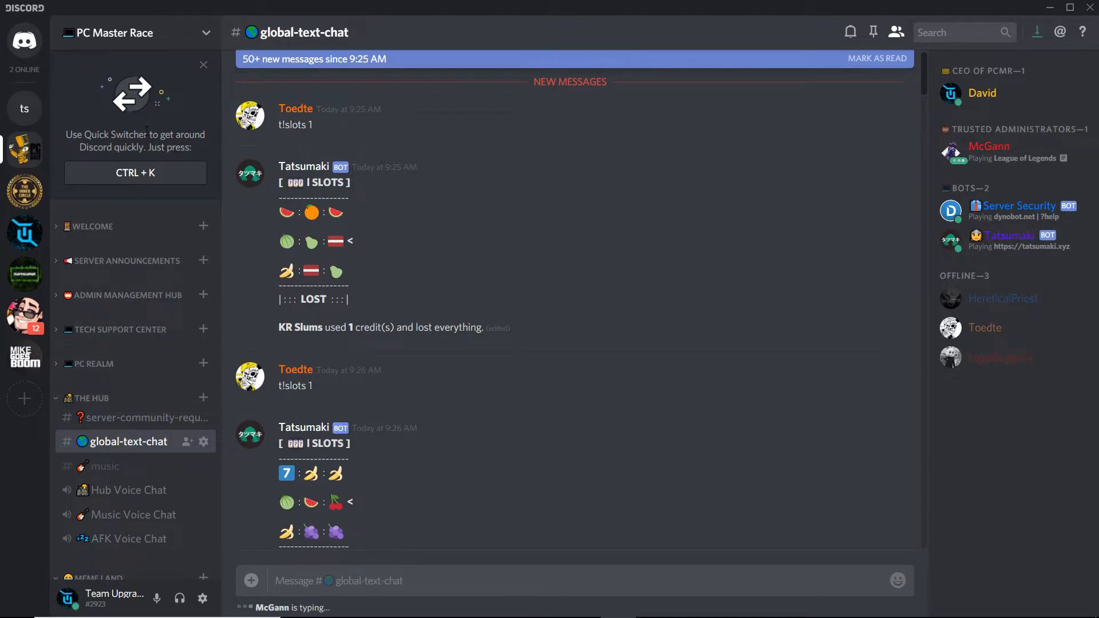
click(32, 242)
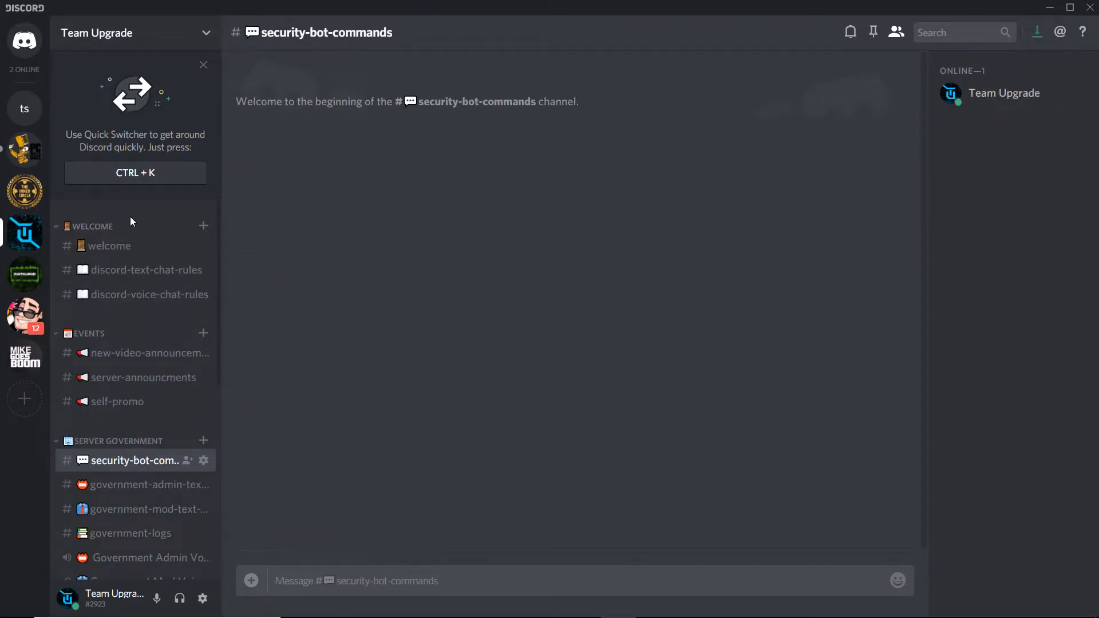
scroll(166, 229, down, 2)
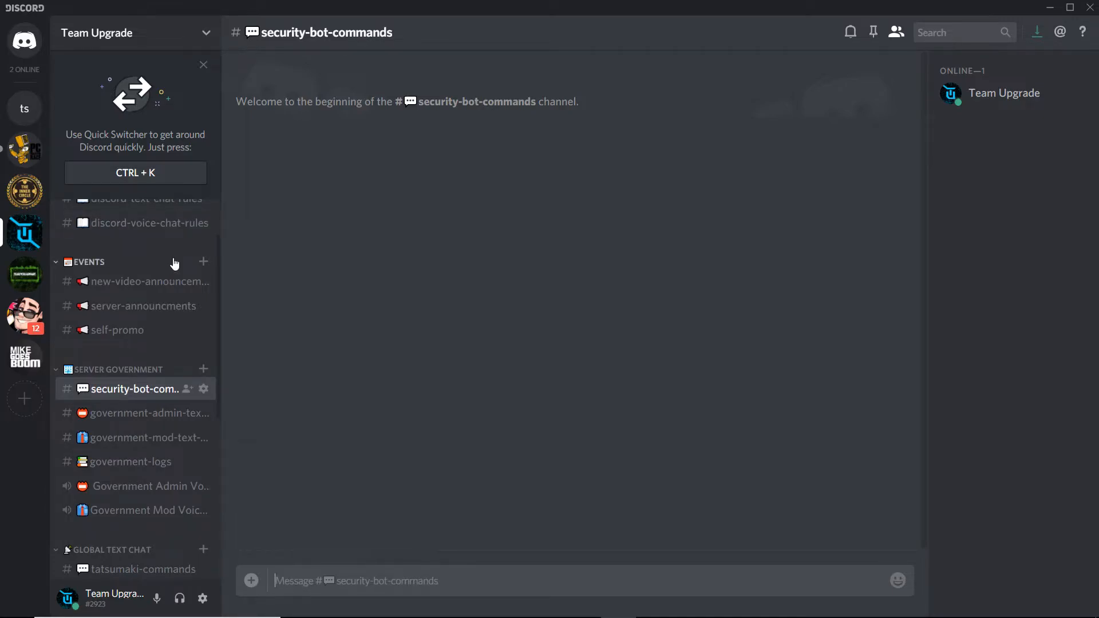
scroll(173, 259, down, 1)
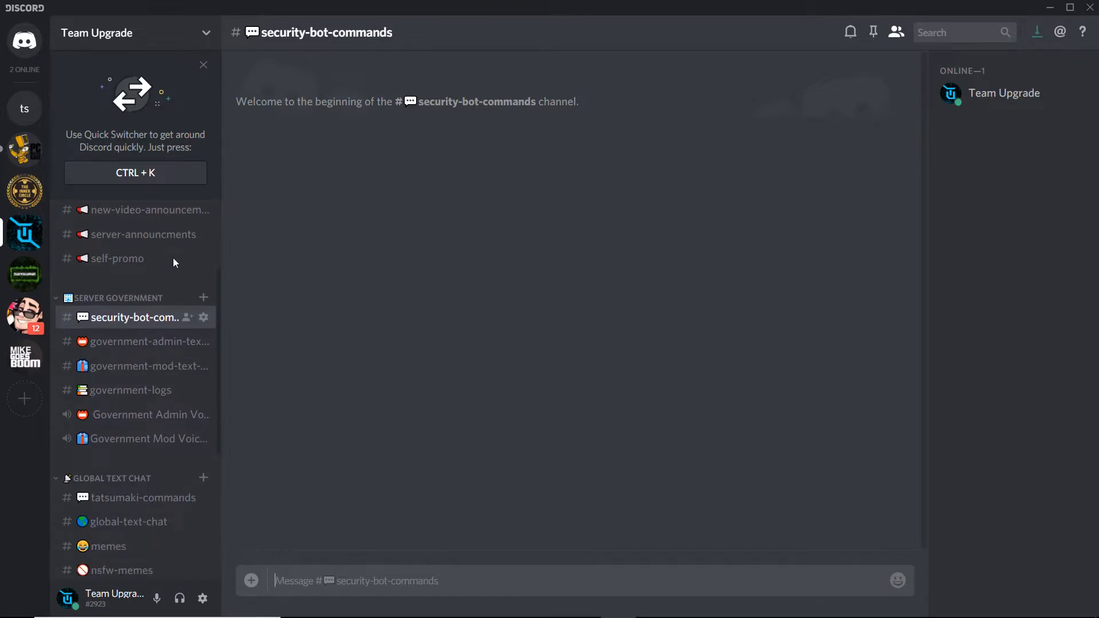
scroll(174, 259, down, 1)
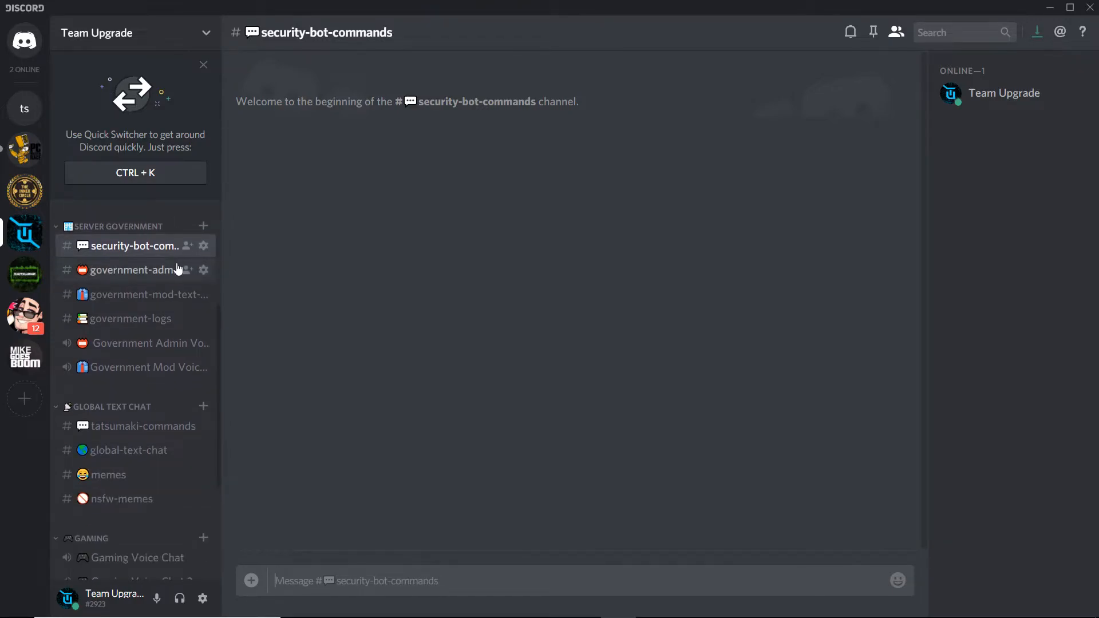
scroll(177, 255, down, 1)
scroll(177, 262, up, 4)
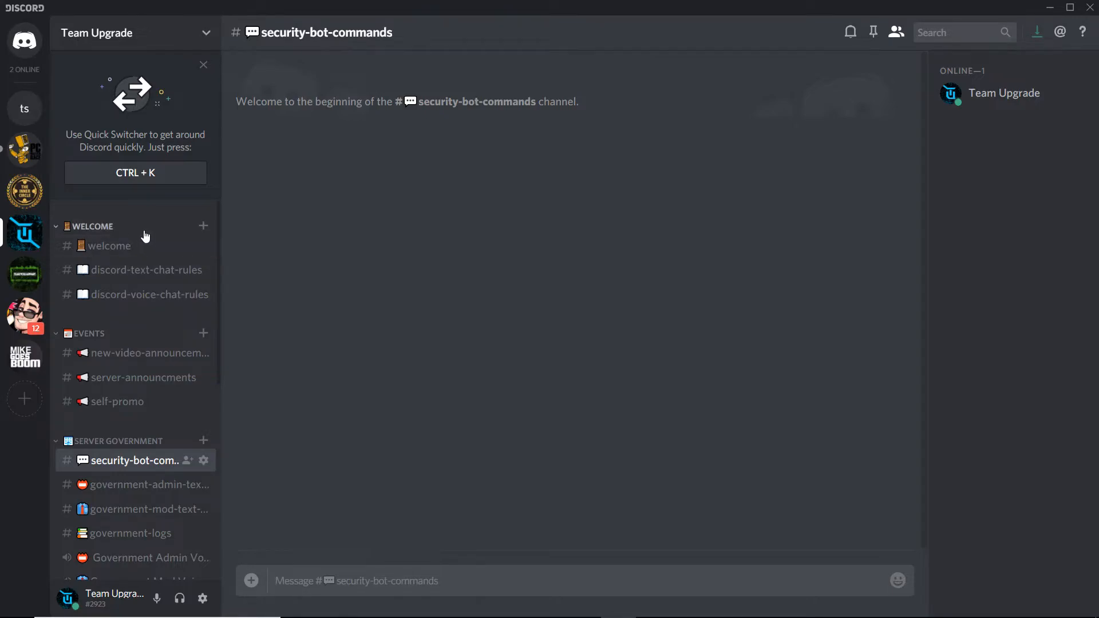
- Collapse all the Team Upgrade channel categories, from Welcome down to Music & AFK
click(114, 229)
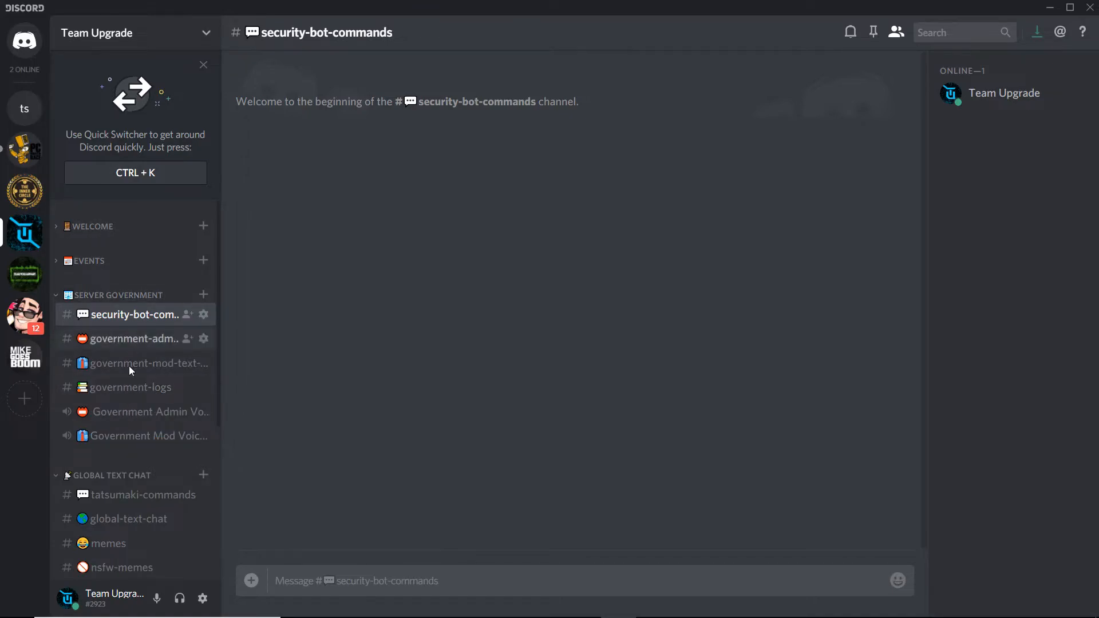
click(122, 297)
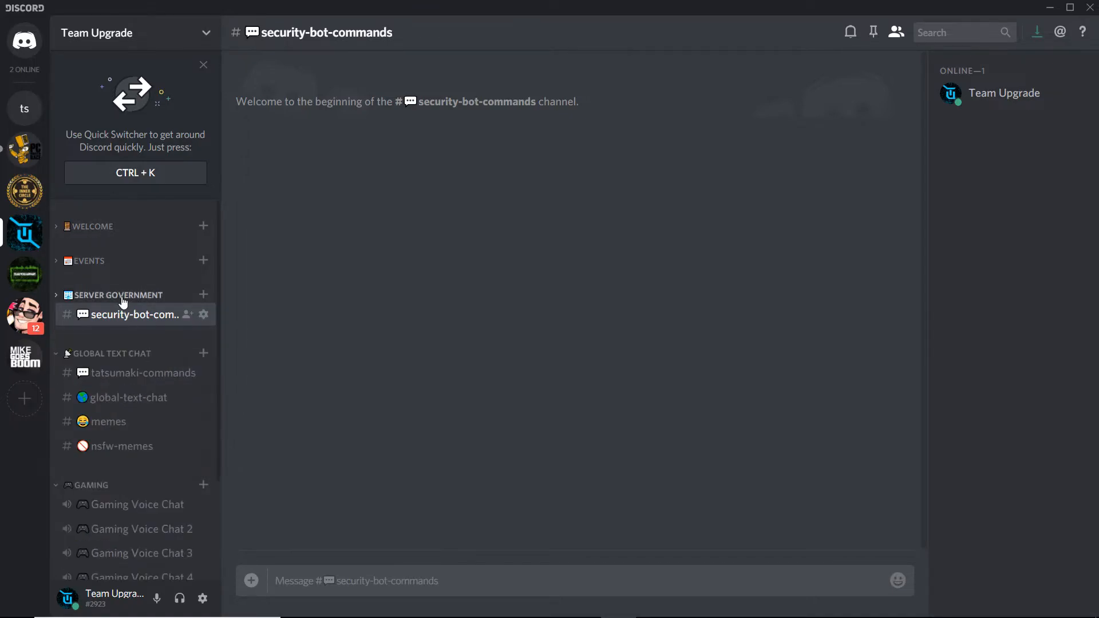
click(114, 353)
click(109, 391)
click(107, 424)
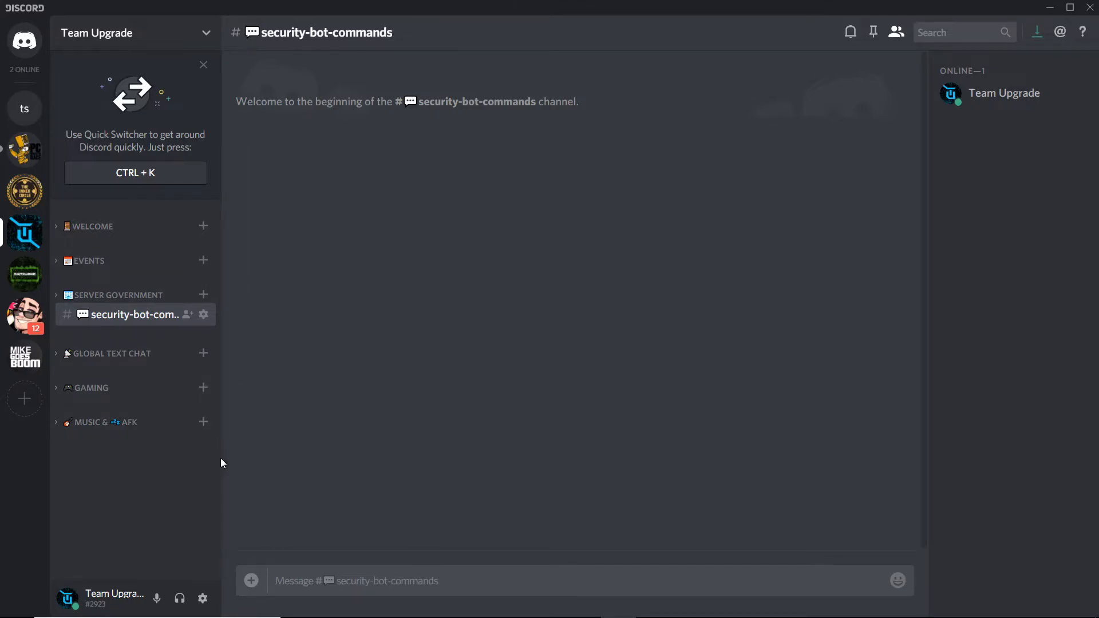
- Switch to the browser window showing the emoji unicode characters table
mouse_move(554, 609)
click(532, 570)
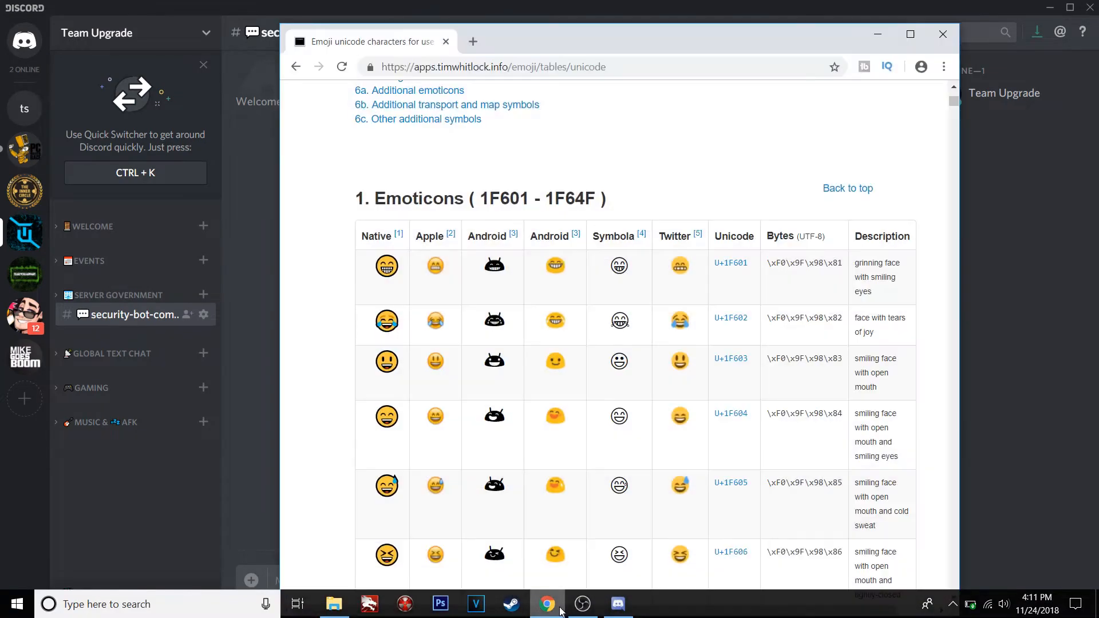
- Scroll through the Emoticons section of the emoji unicode table, then minimise the browser
scroll(524, 348, up, 5)
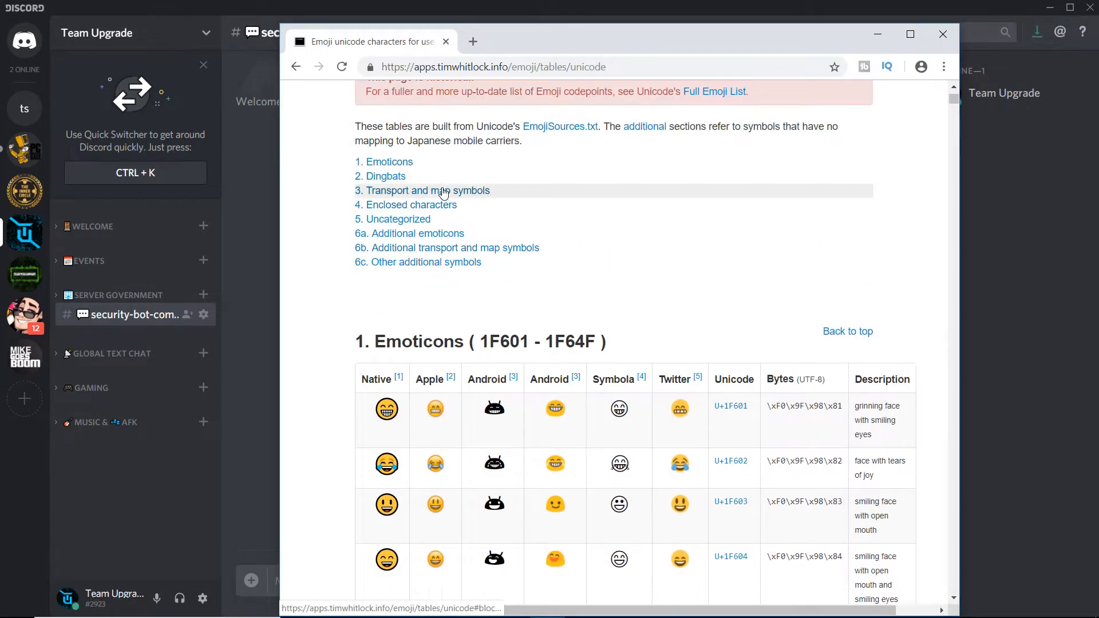
scroll(543, 181, down, 4)
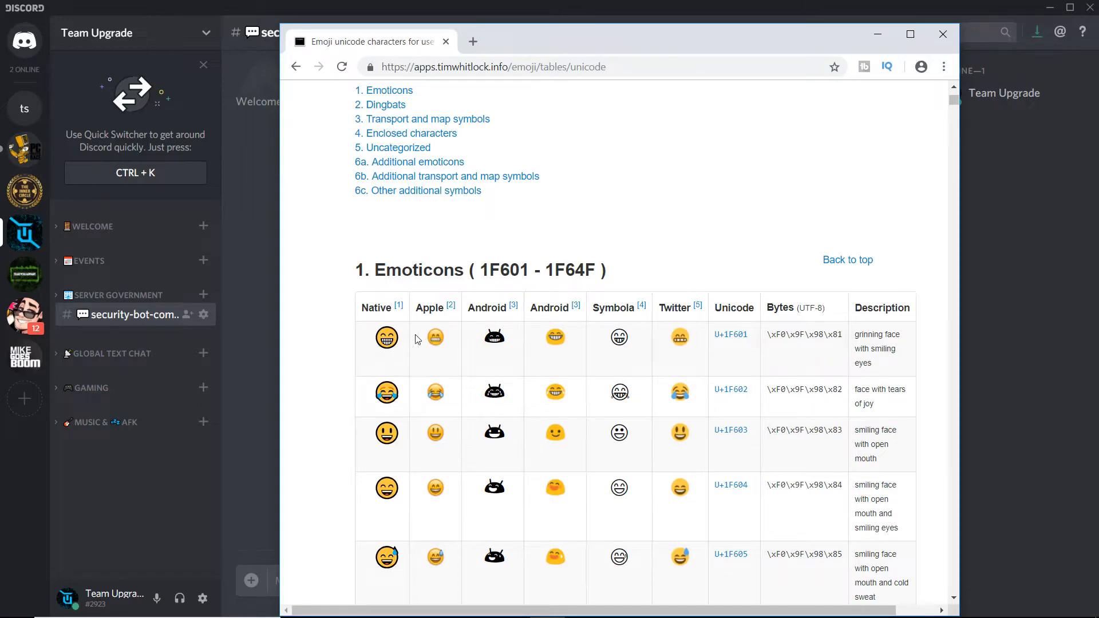
scroll(421, 341, down, 1)
scroll(431, 341, down, 2)
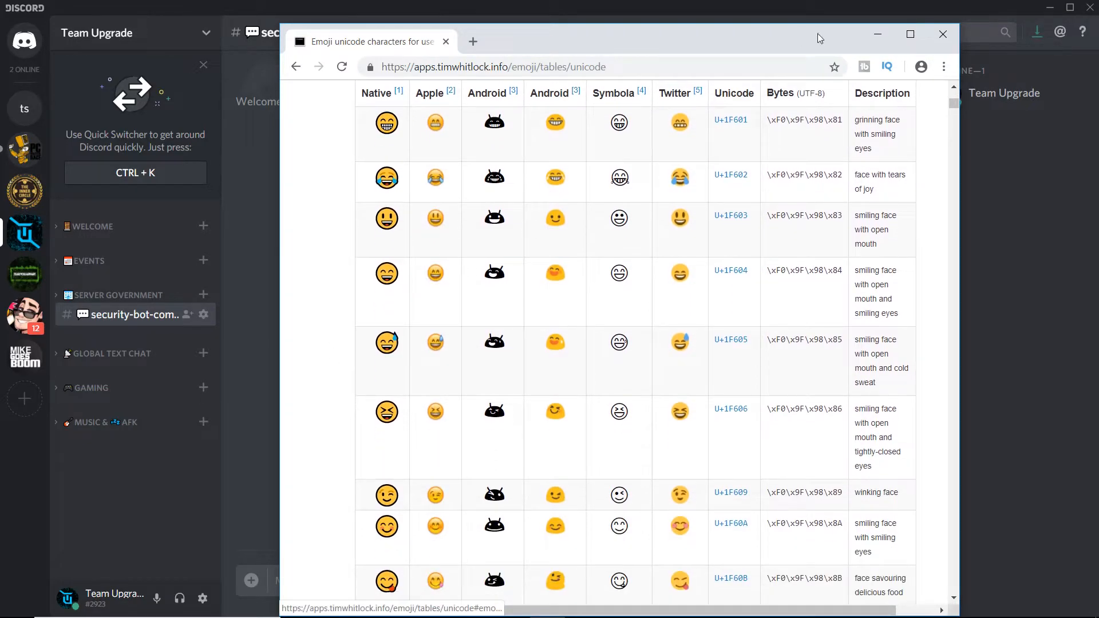
click(878, 34)
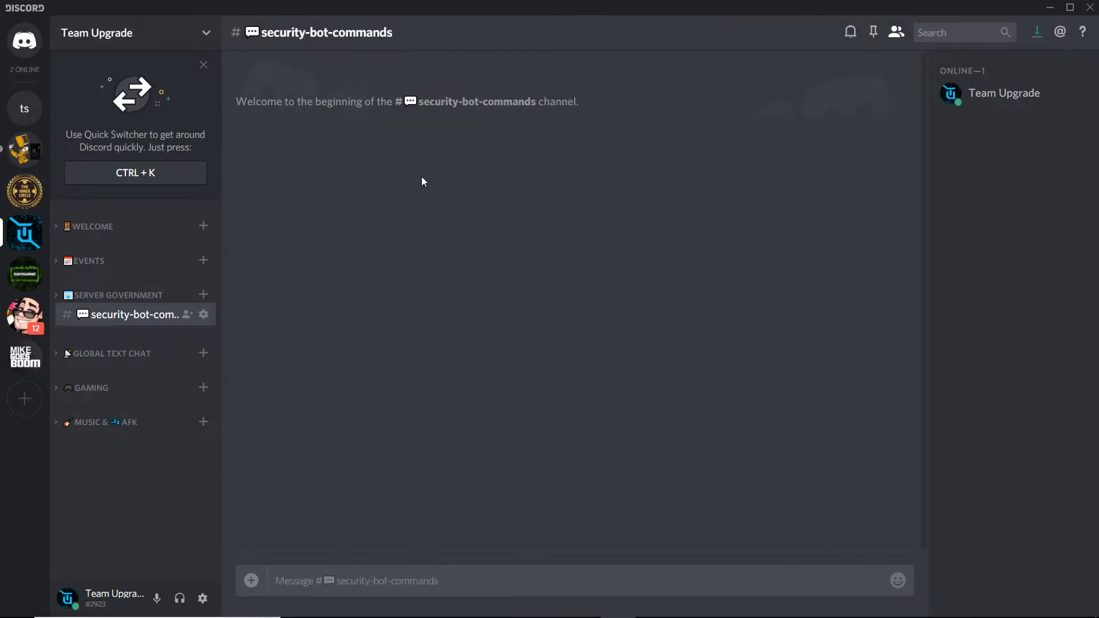
- Expand and collapse the Welcome, Global Text Chat and Gaming categories to preview their channels, dismissing the battery warning
click(106, 235)
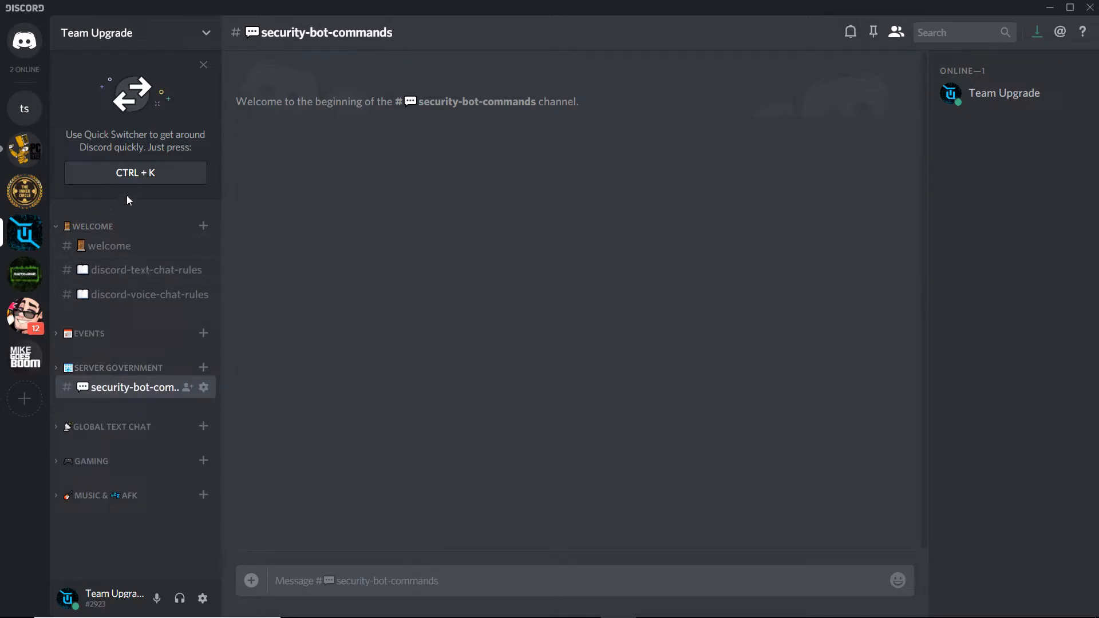
click(117, 225)
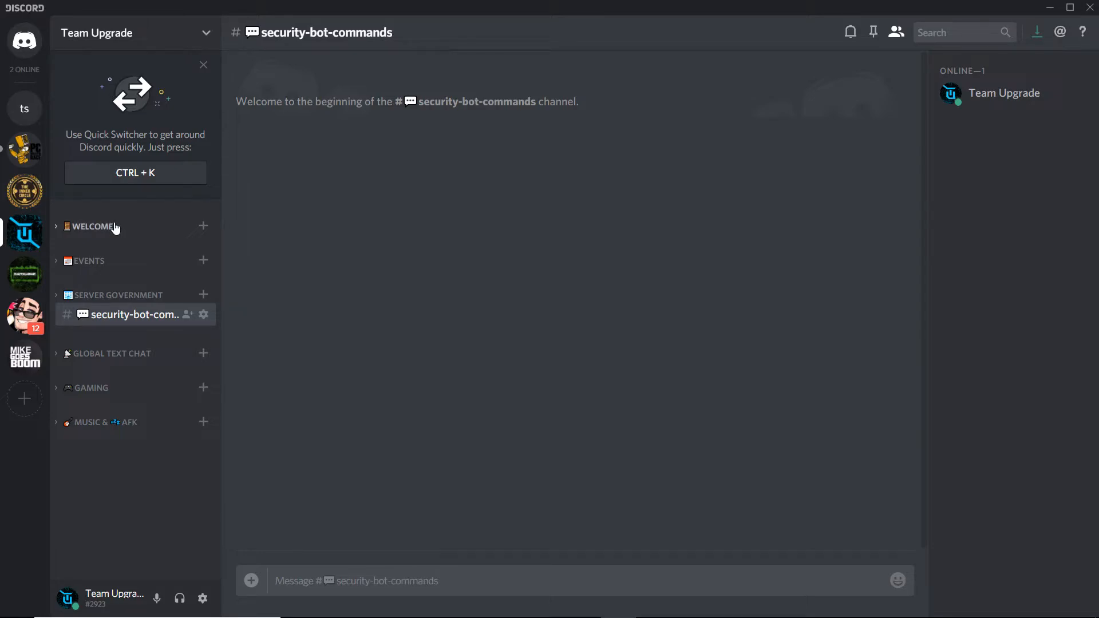
click(115, 227)
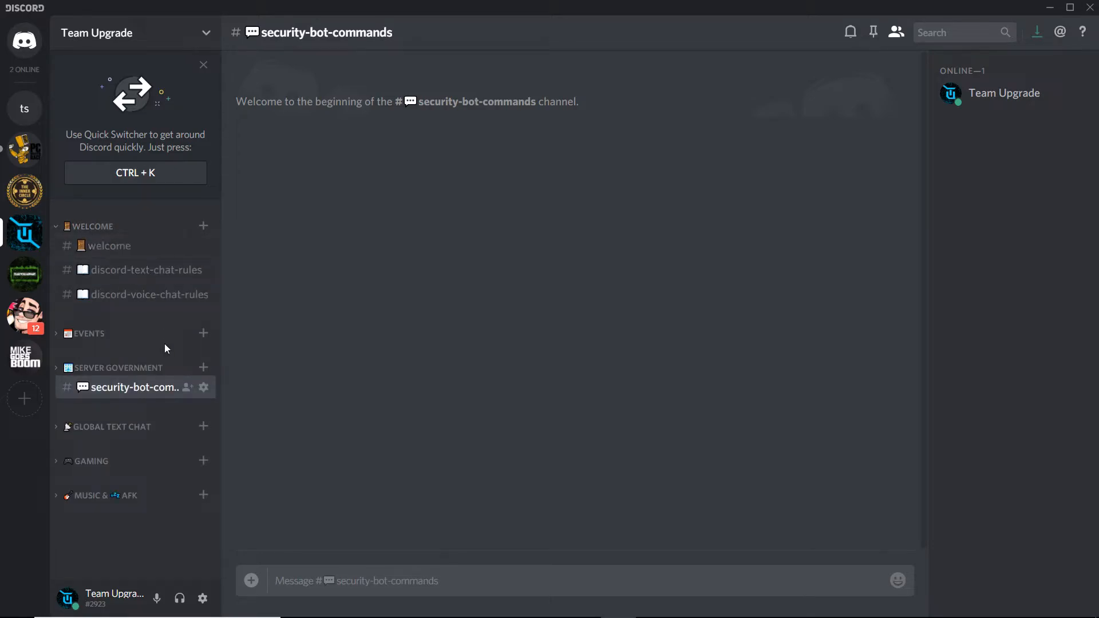
click(101, 229)
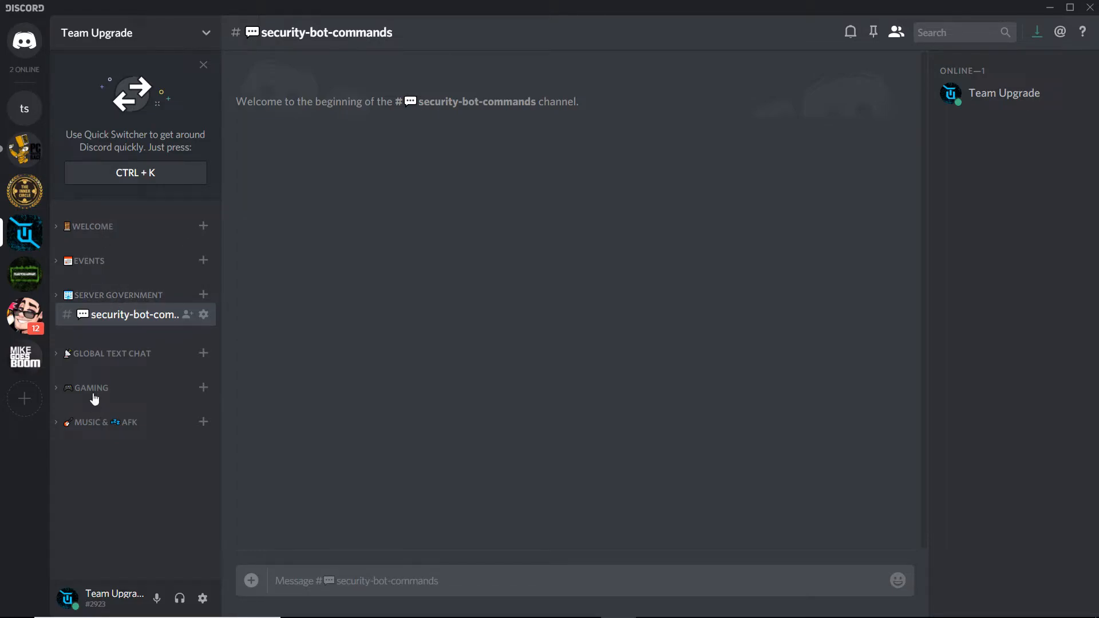
click(110, 355)
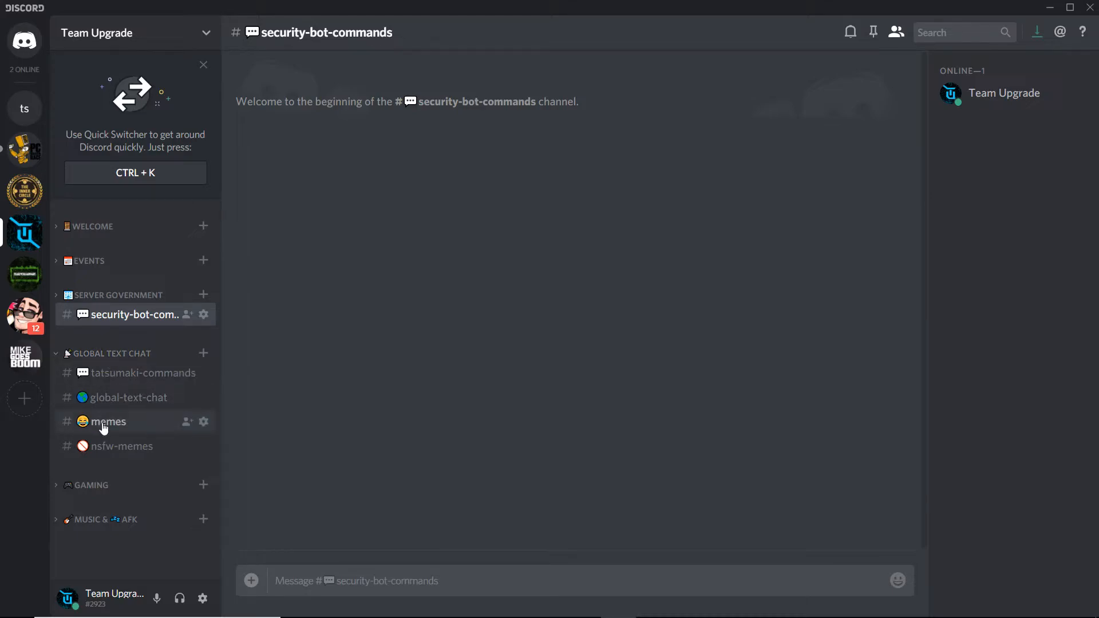
click(105, 355)
click(105, 389)
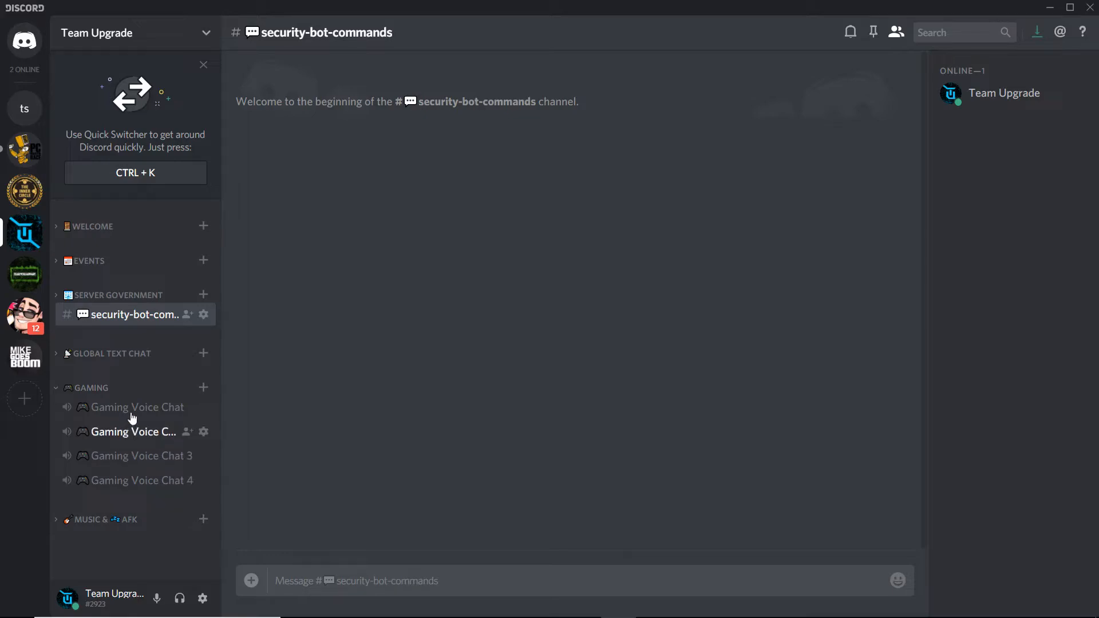
click(129, 392)
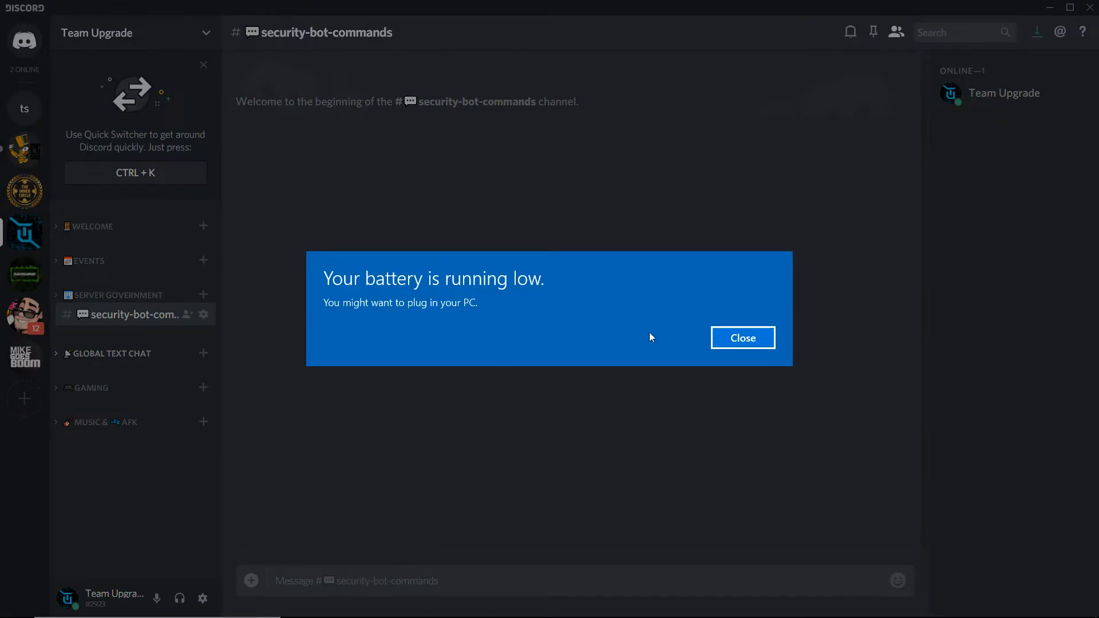
click(716, 341)
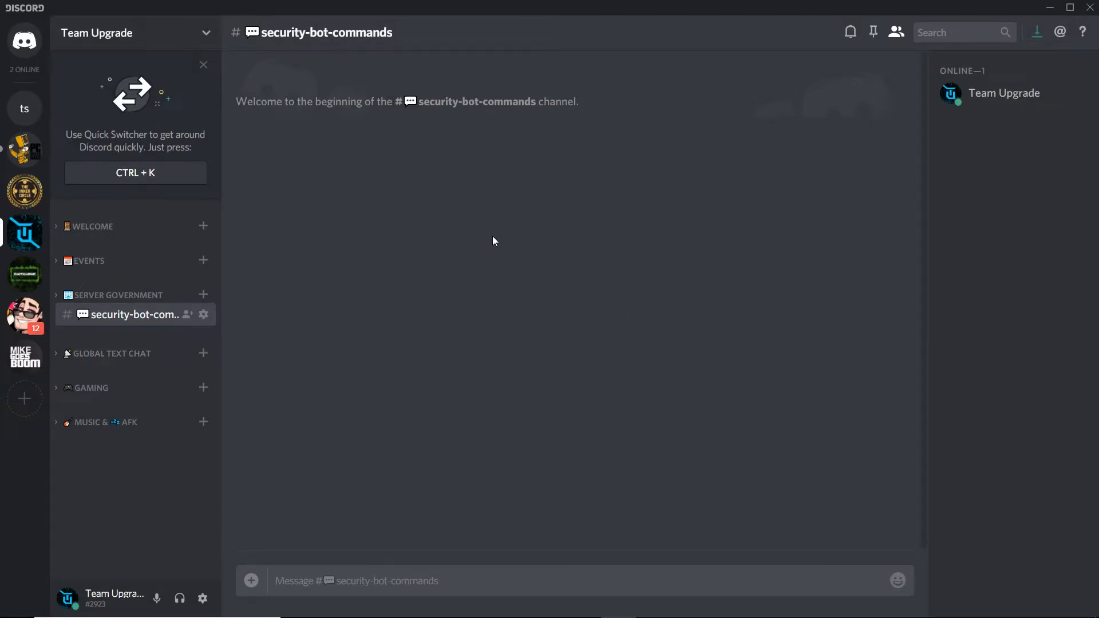
- Expand every channel category from Welcome down to Music & AFK
click(99, 227)
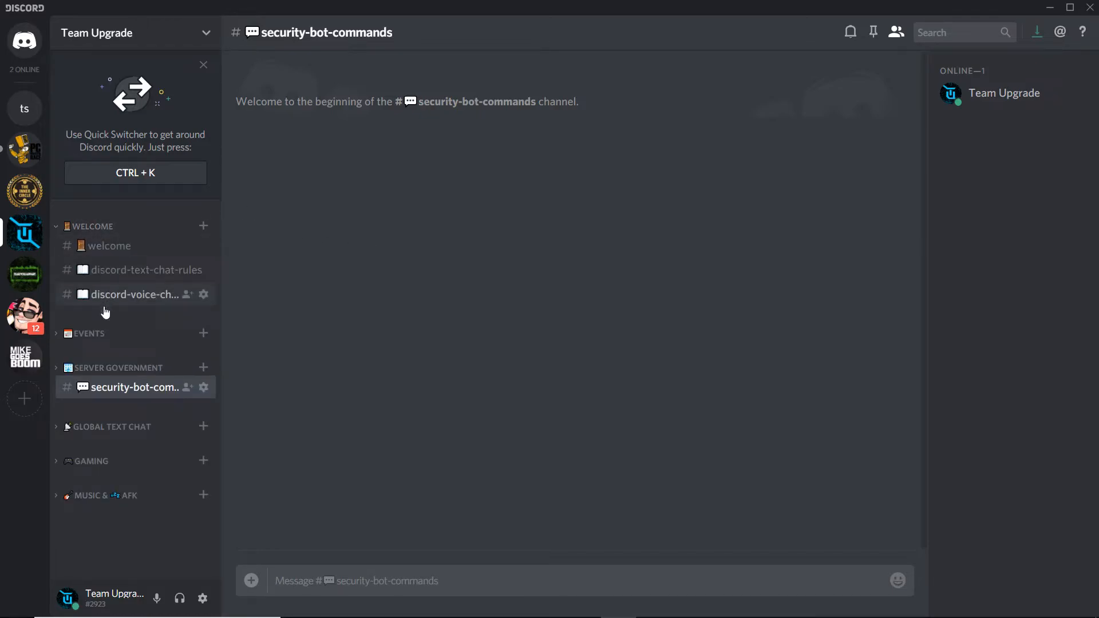
click(100, 335)
click(129, 429)
scroll(129, 423, down, 2)
click(120, 490)
scroll(121, 493, down, 2)
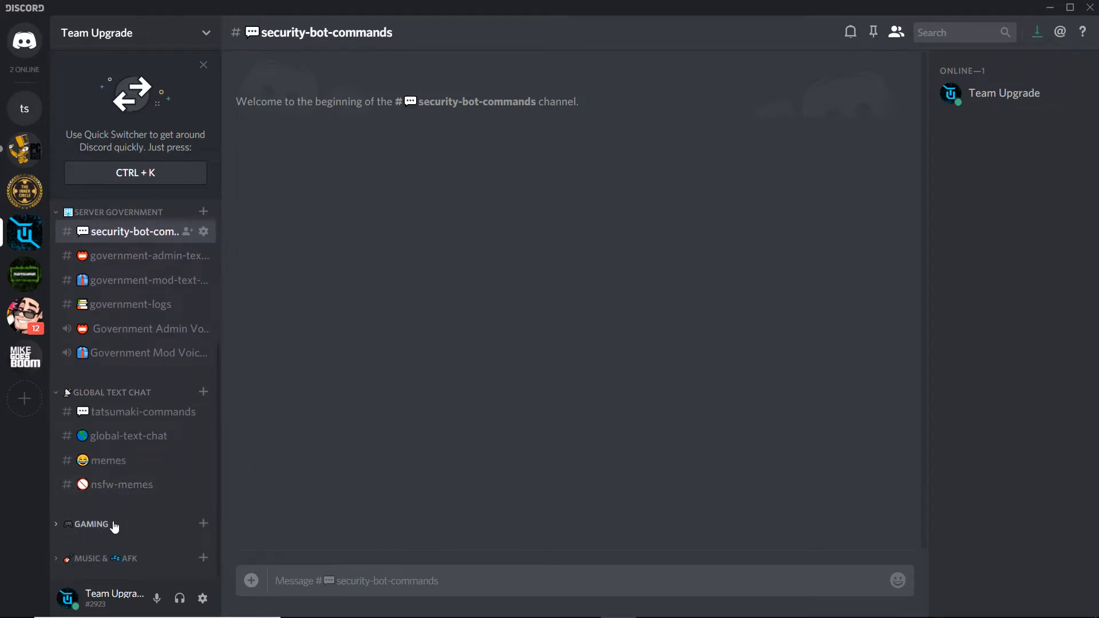
click(115, 524)
scroll(103, 532, down, 2)
click(117, 558)
scroll(123, 558, down, 1)
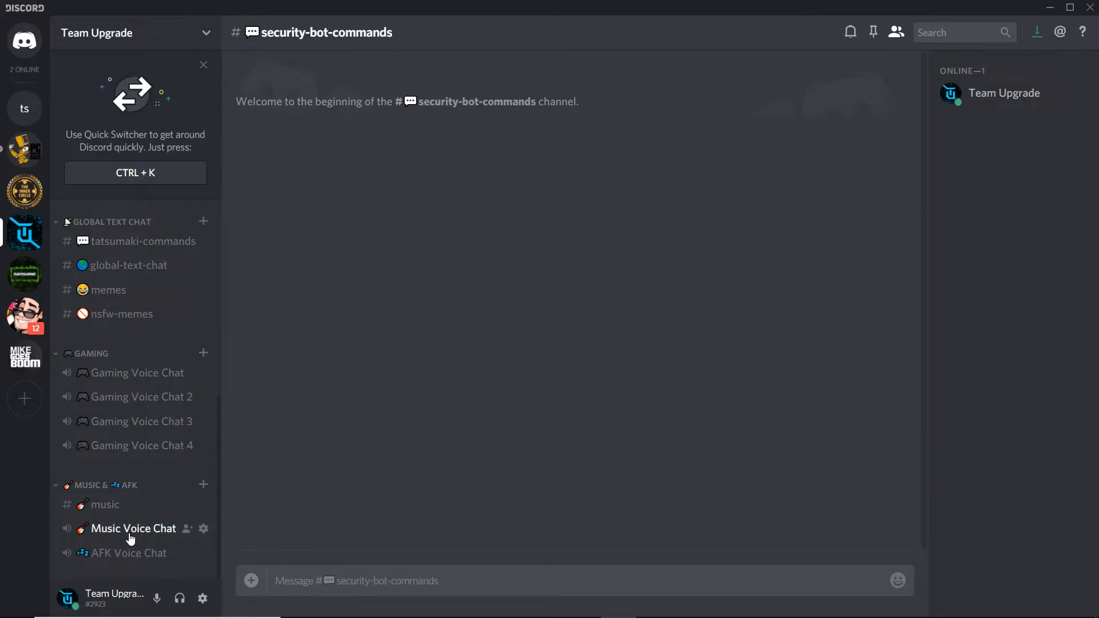
- In the server settings overview, set the AFK channel to AFK Voice Chat, save the changes and close settings
click(211, 22)
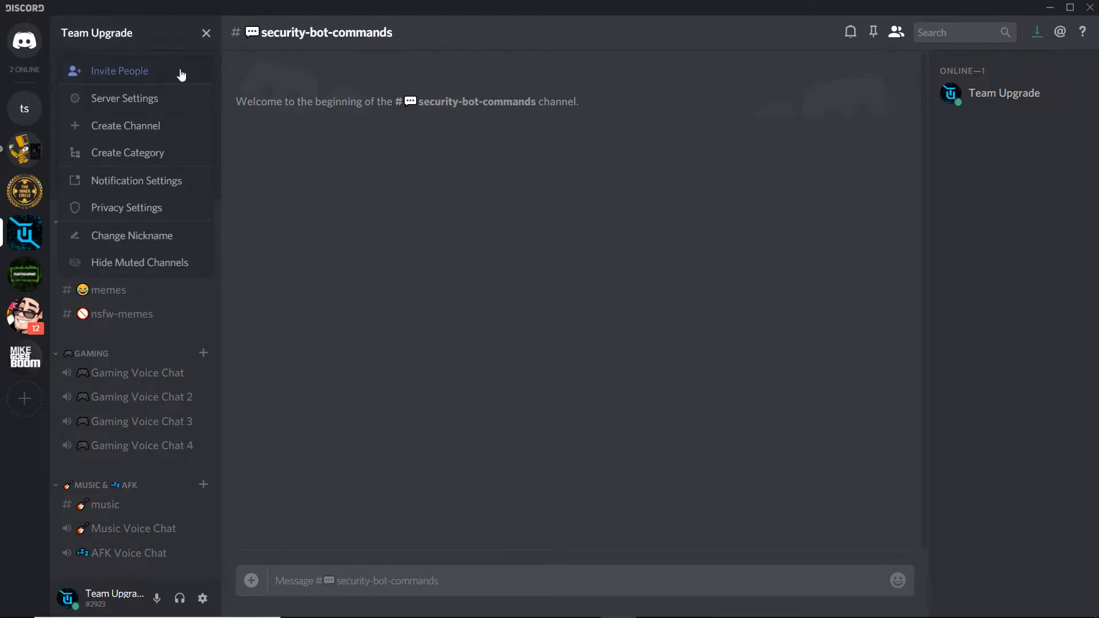
click(172, 95)
click(431, 285)
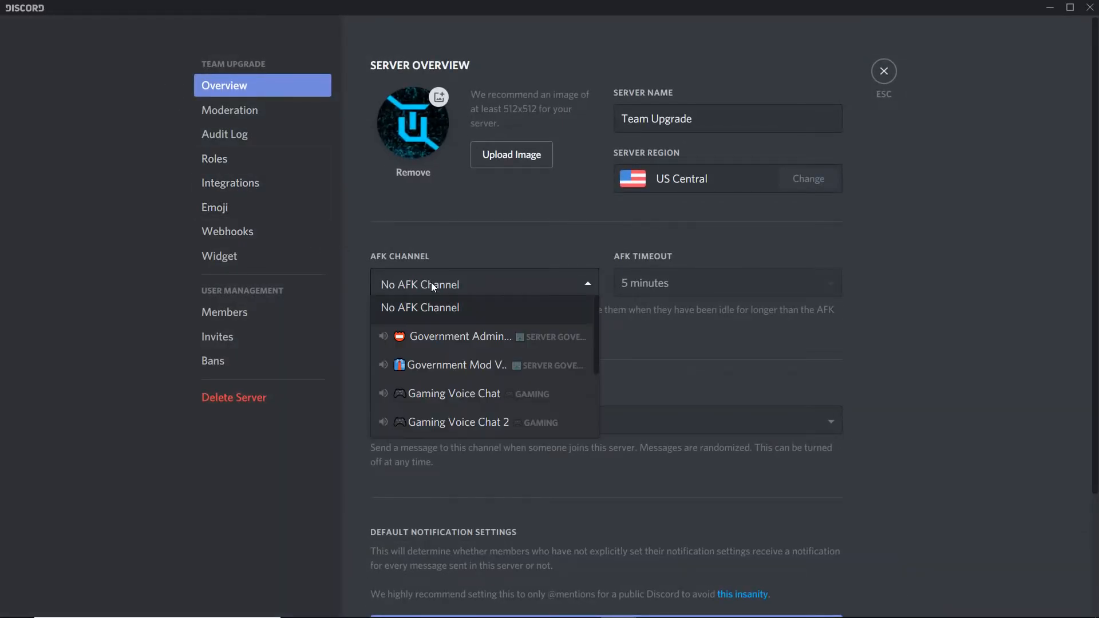
scroll(438, 284, down, 1)
scroll(452, 328, down, 5)
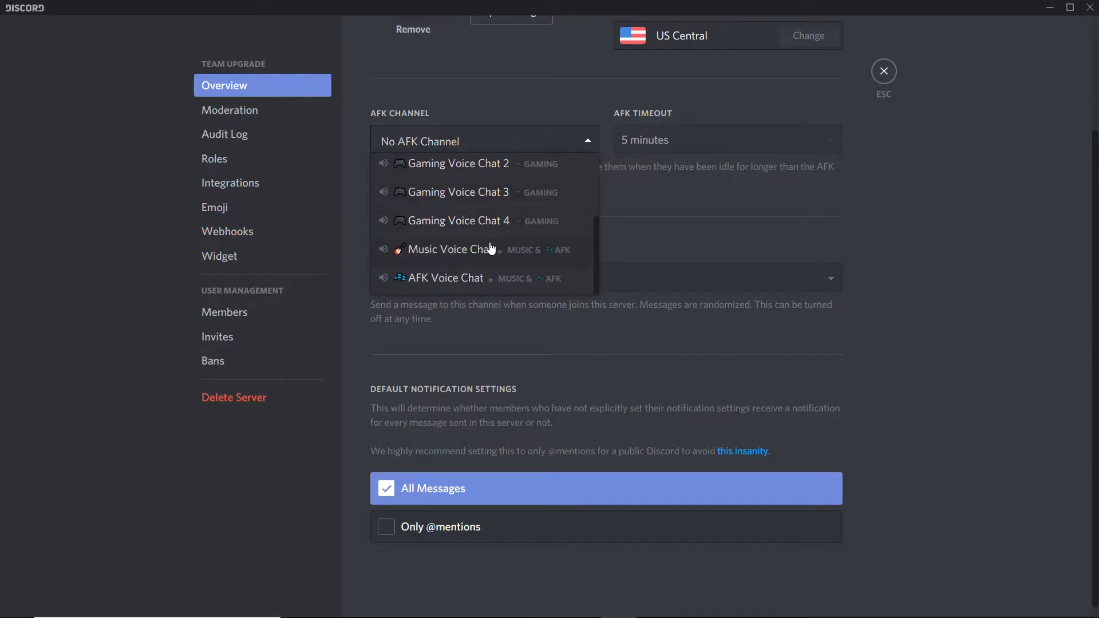
click(477, 269)
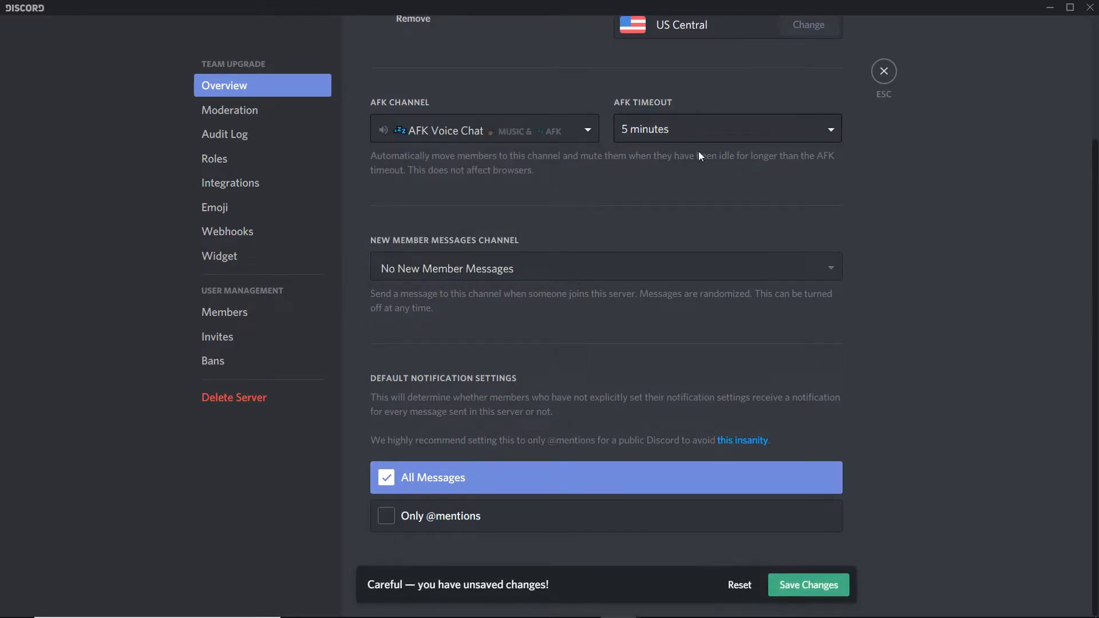
click(794, 583)
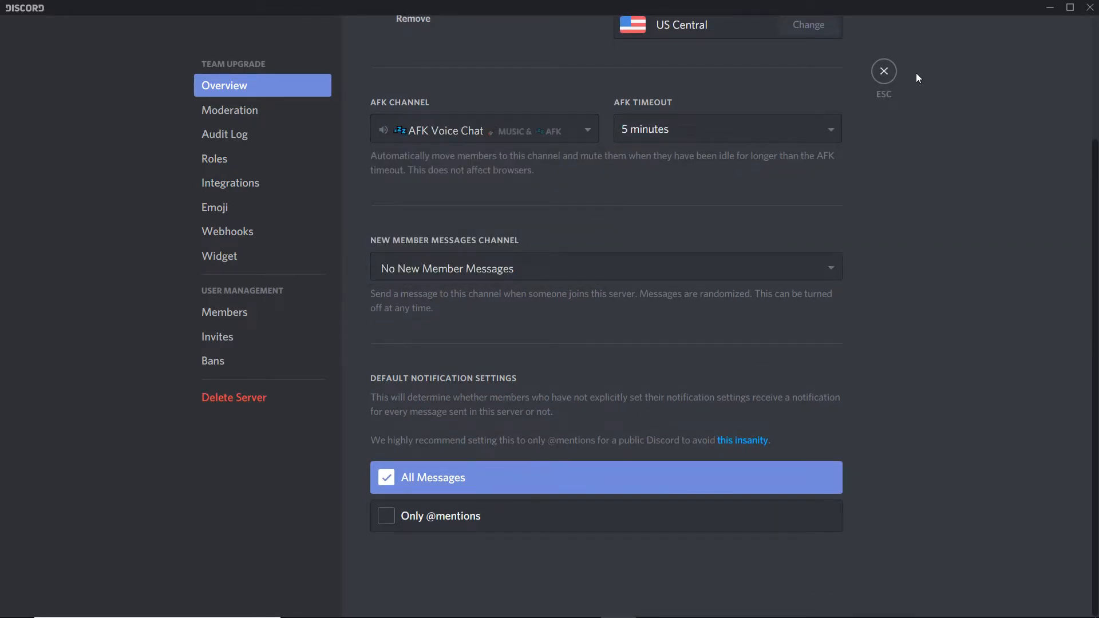
click(885, 71)
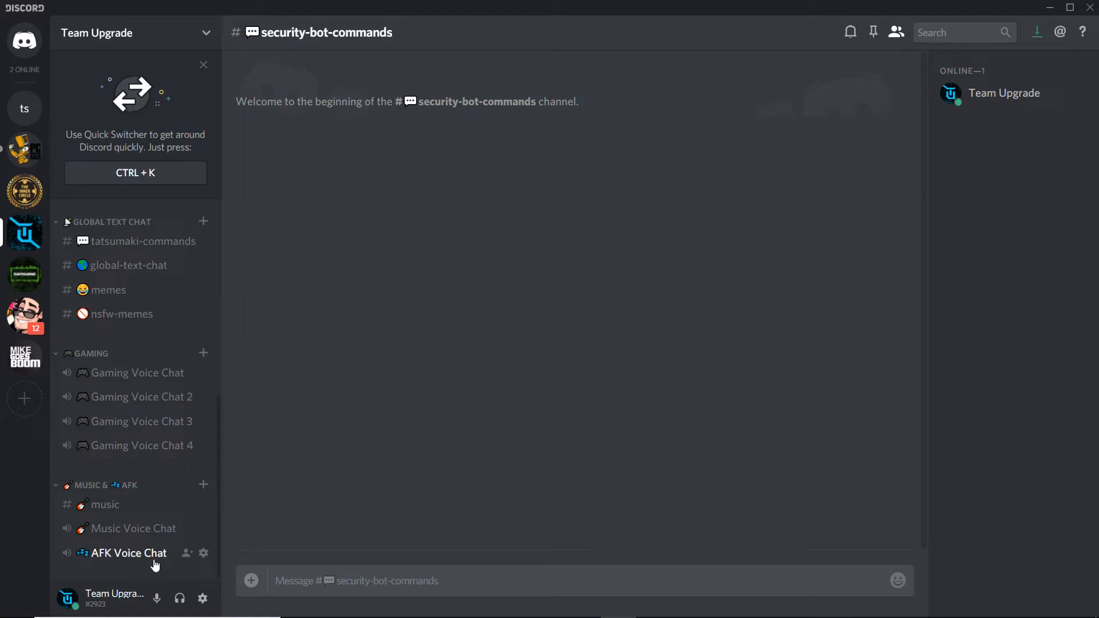
- Collapse all the channel categories again, from Music & AFK up to Welcome
scroll(140, 448, up, 1)
scroll(144, 492, down, 2)
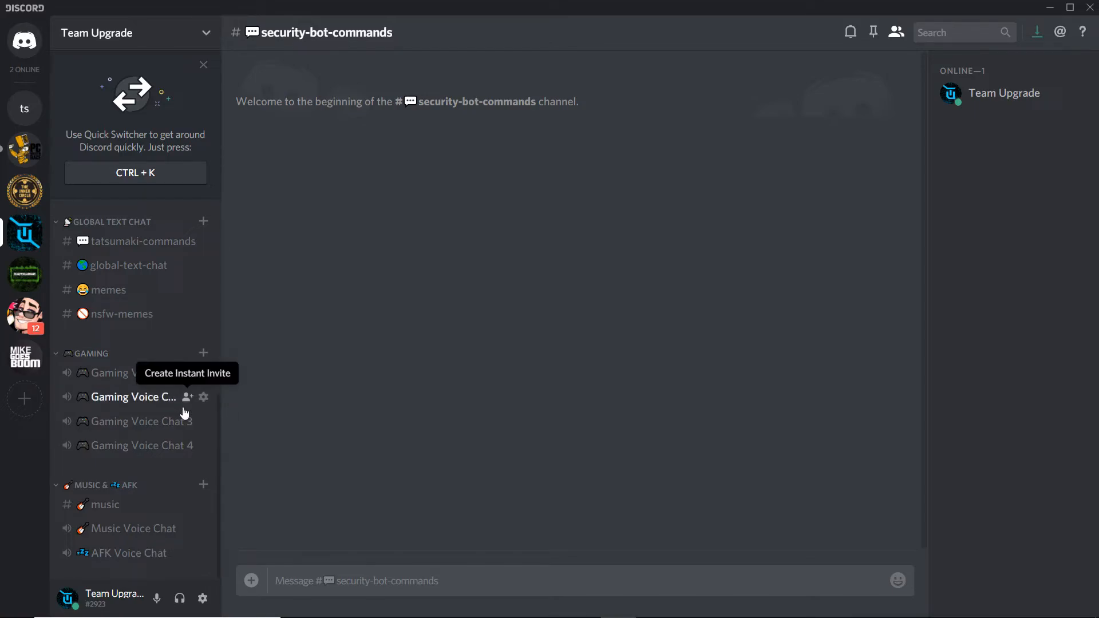
scroll(184, 395, up, 4)
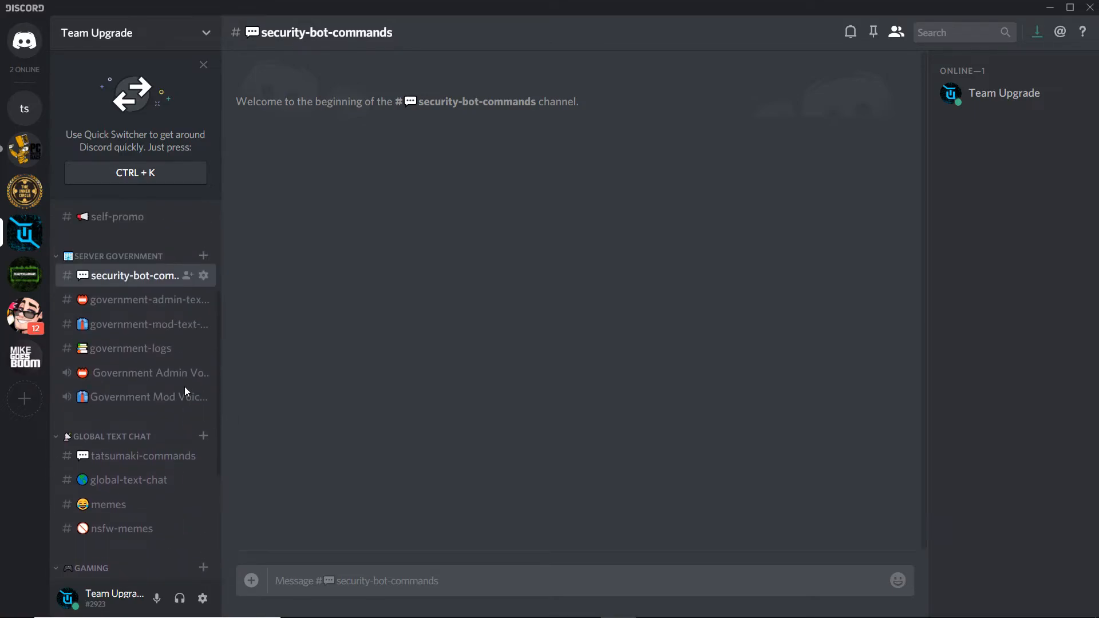
scroll(181, 406, down, 3)
scroll(182, 409, down, 2)
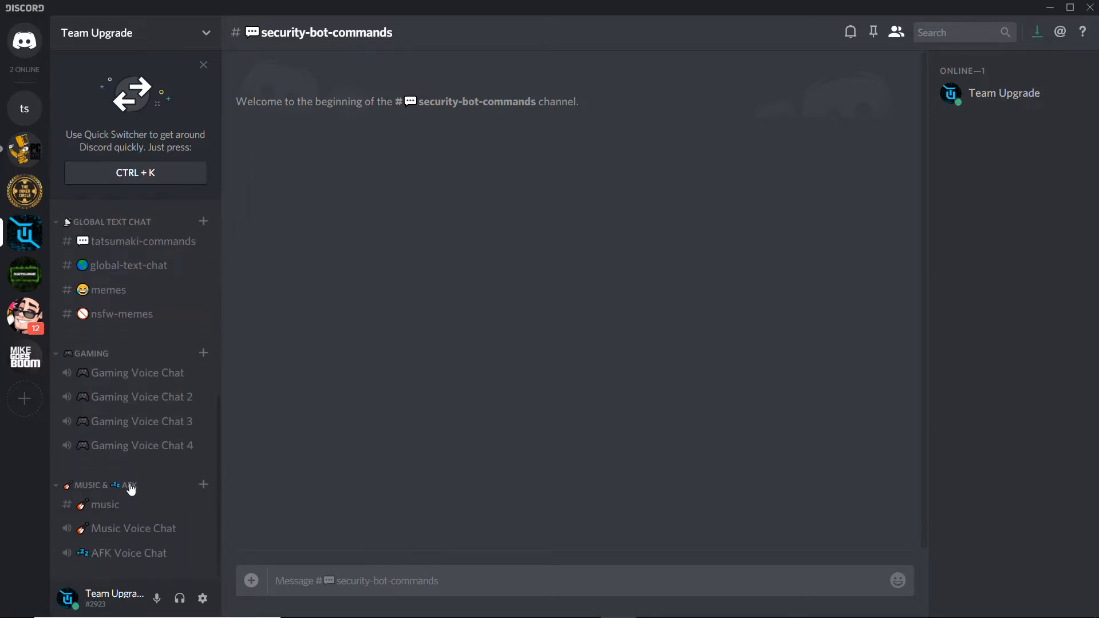
click(108, 488)
click(92, 427)
click(98, 390)
click(94, 310)
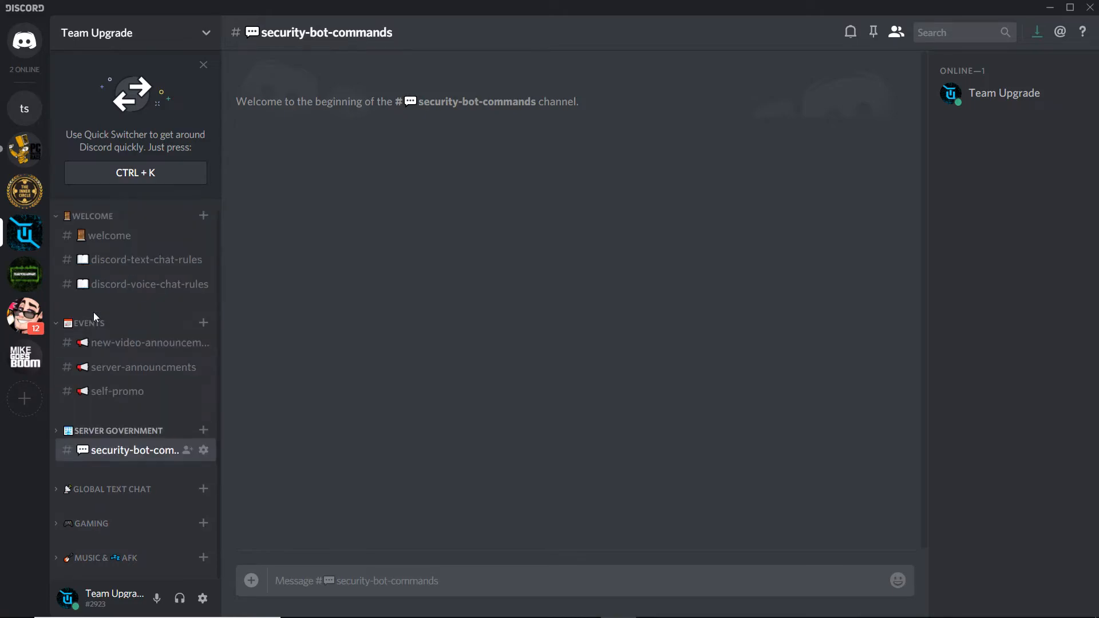
click(87, 326)
click(117, 229)
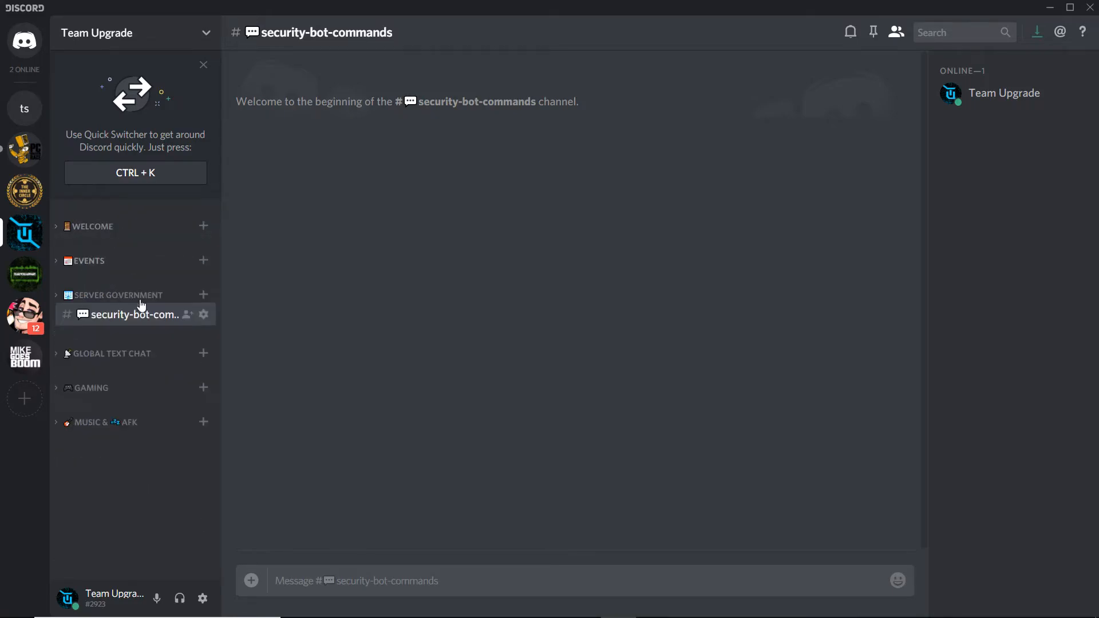
right_click(148, 479)
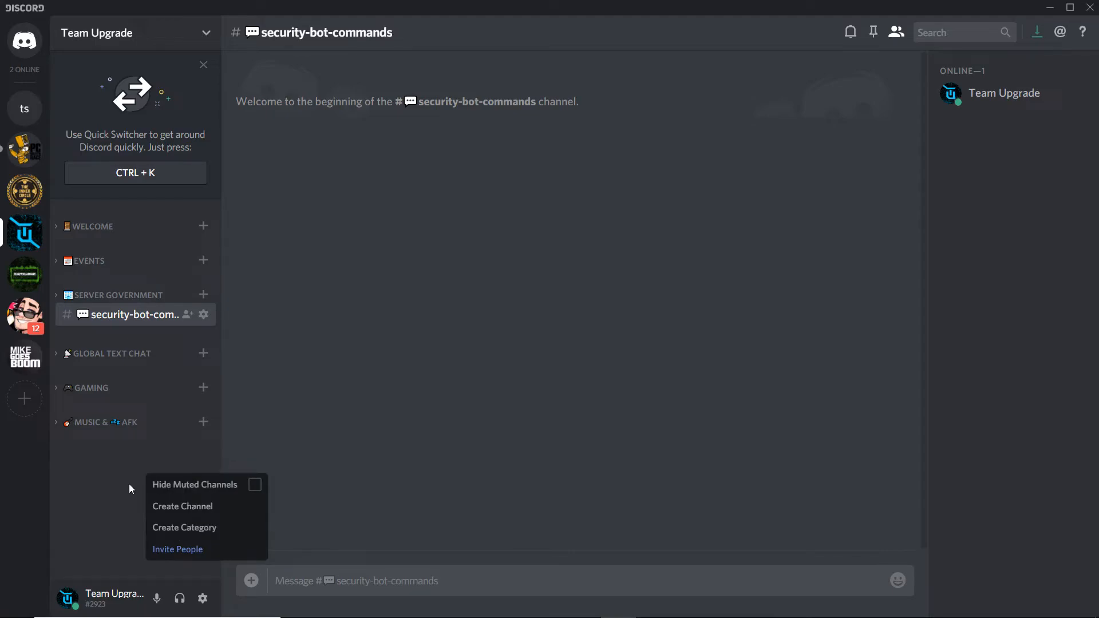
click(182, 530)
text(fd)
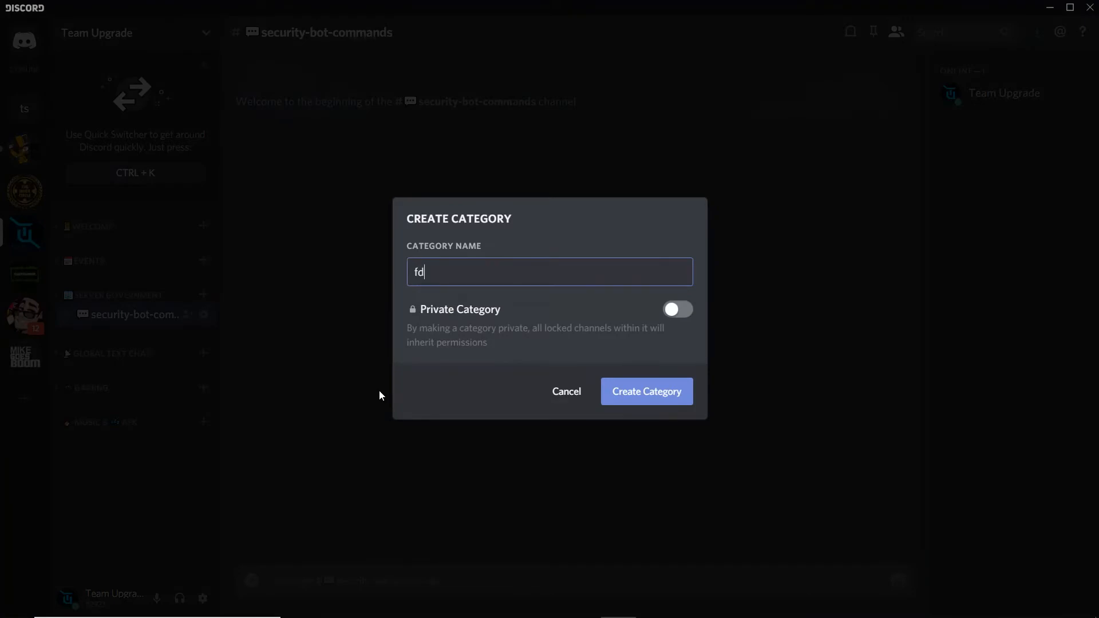
key(BackSpace)
key(BackSpace)
text(Hello World)
key(BackSpace)
key(BackSpace)
key(BackSpace)
text(rld)
click(568, 392)
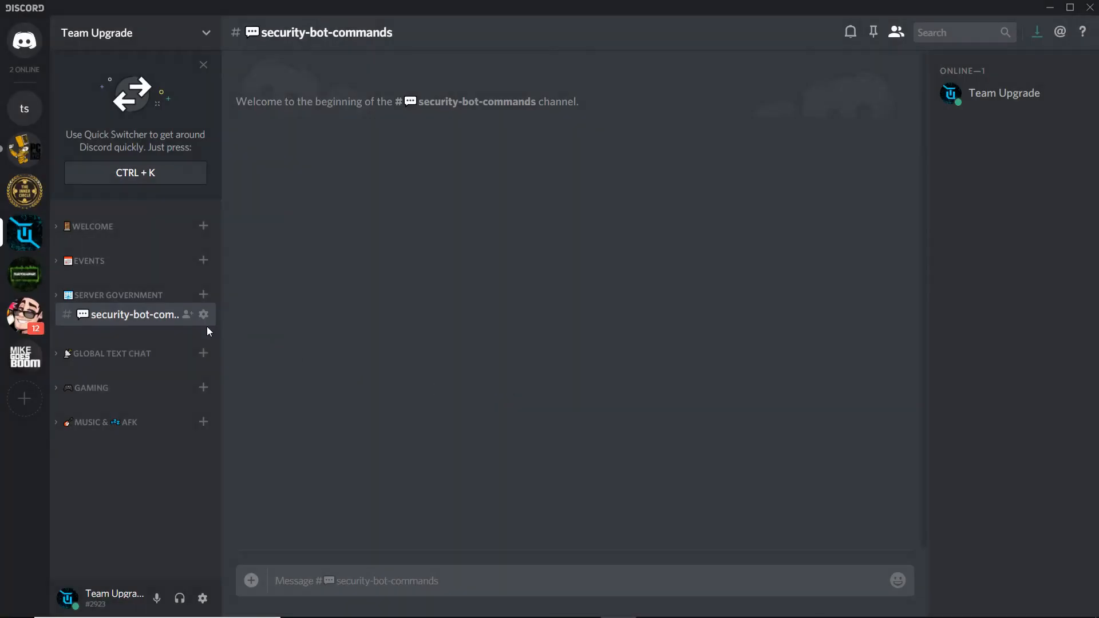
click(86, 295)
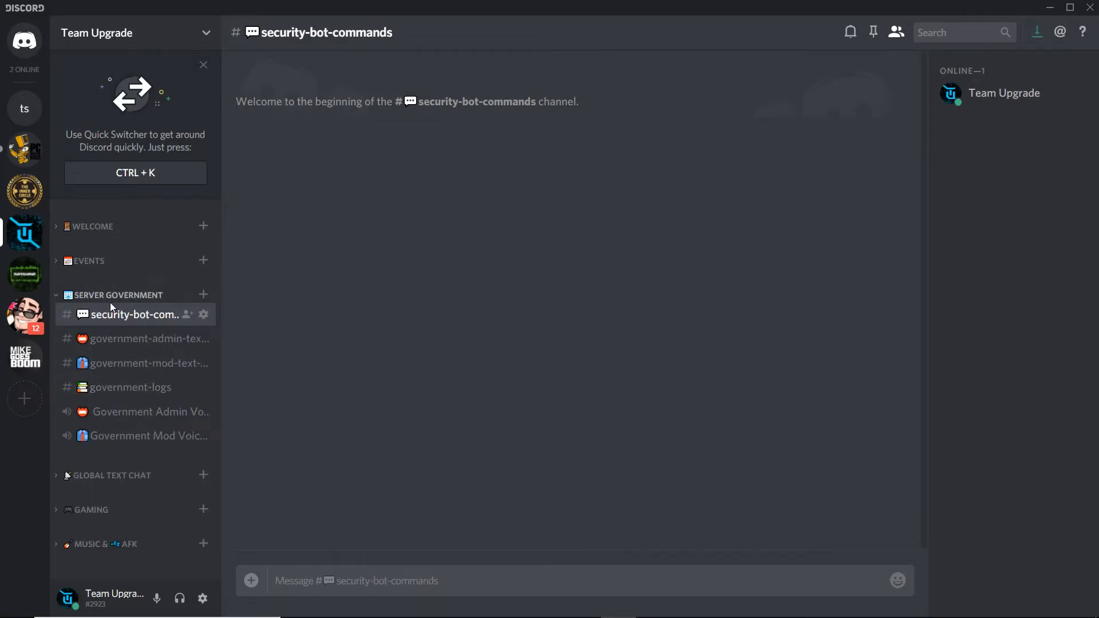
right_click(133, 297)
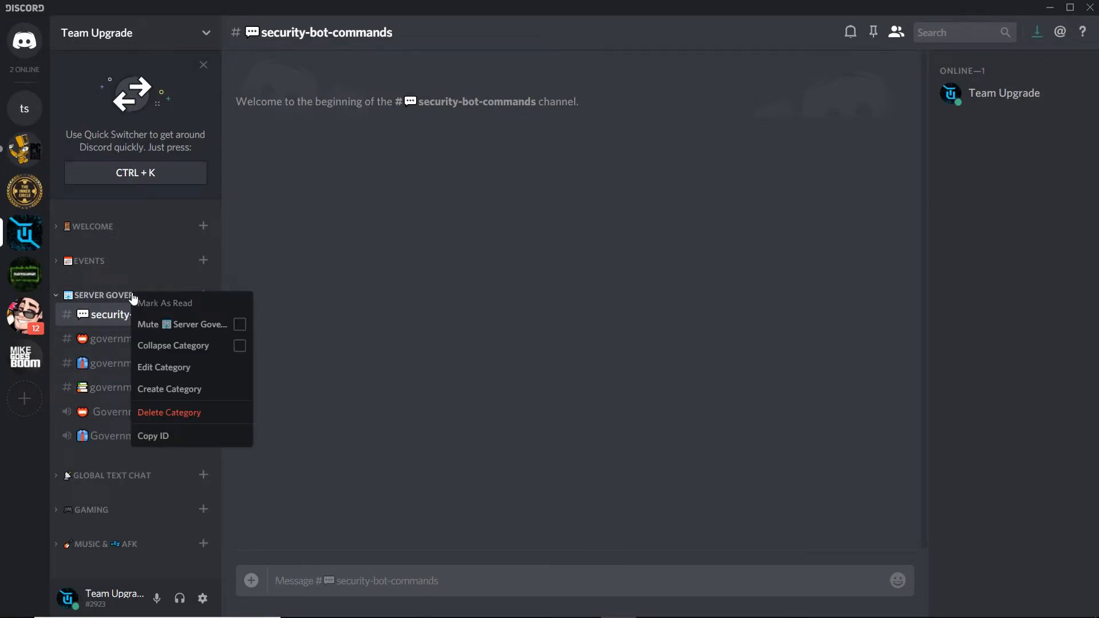
click(163, 368)
click(226, 118)
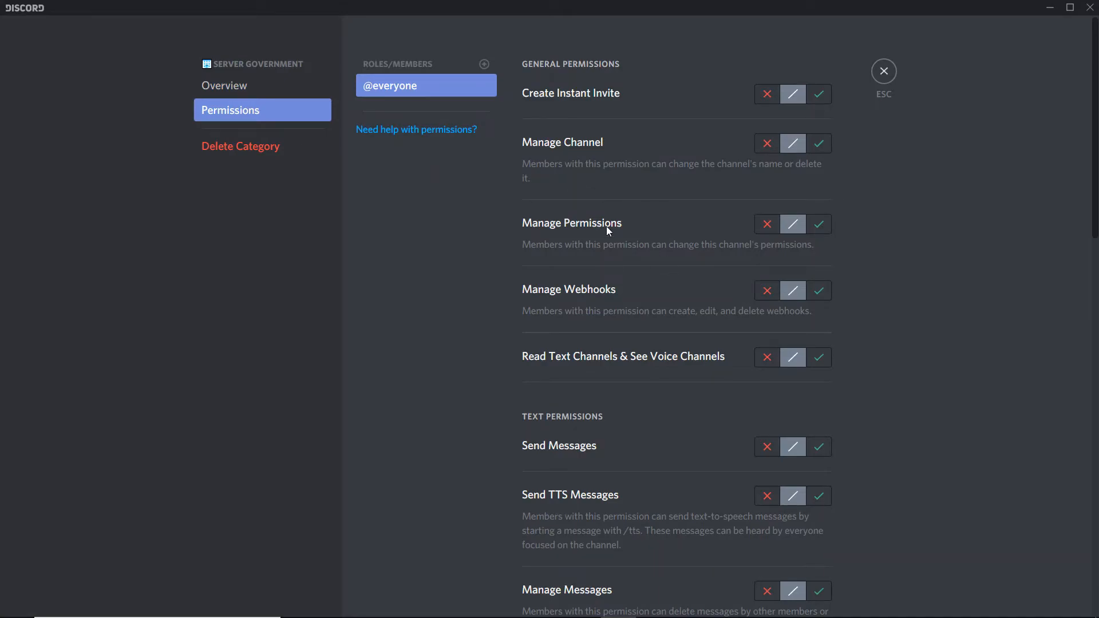
click(768, 357)
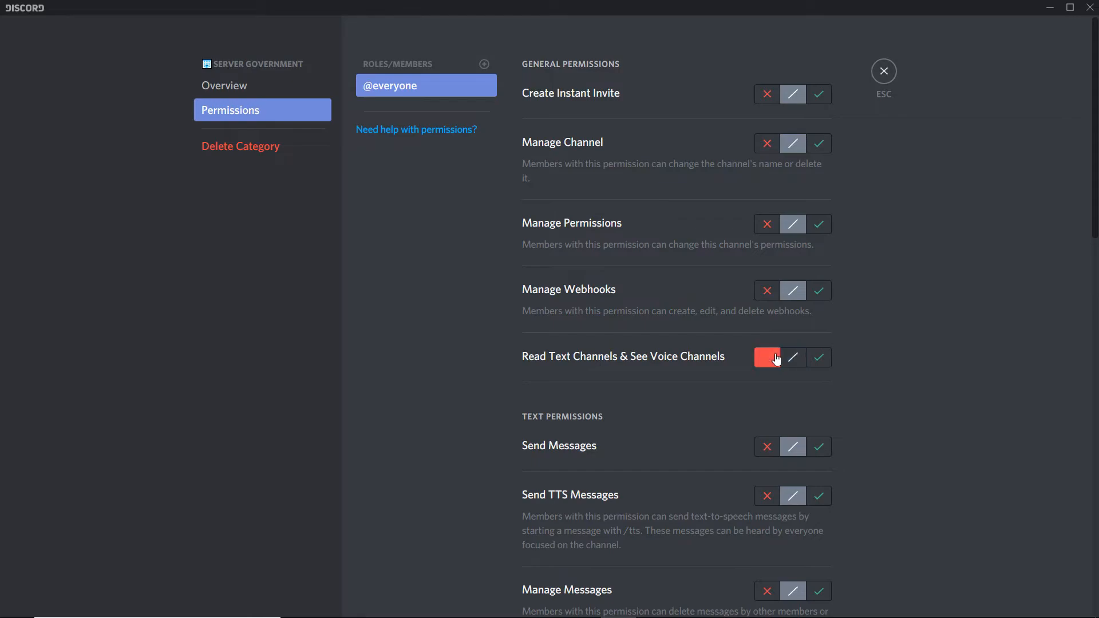
click(792, 357)
click(881, 73)
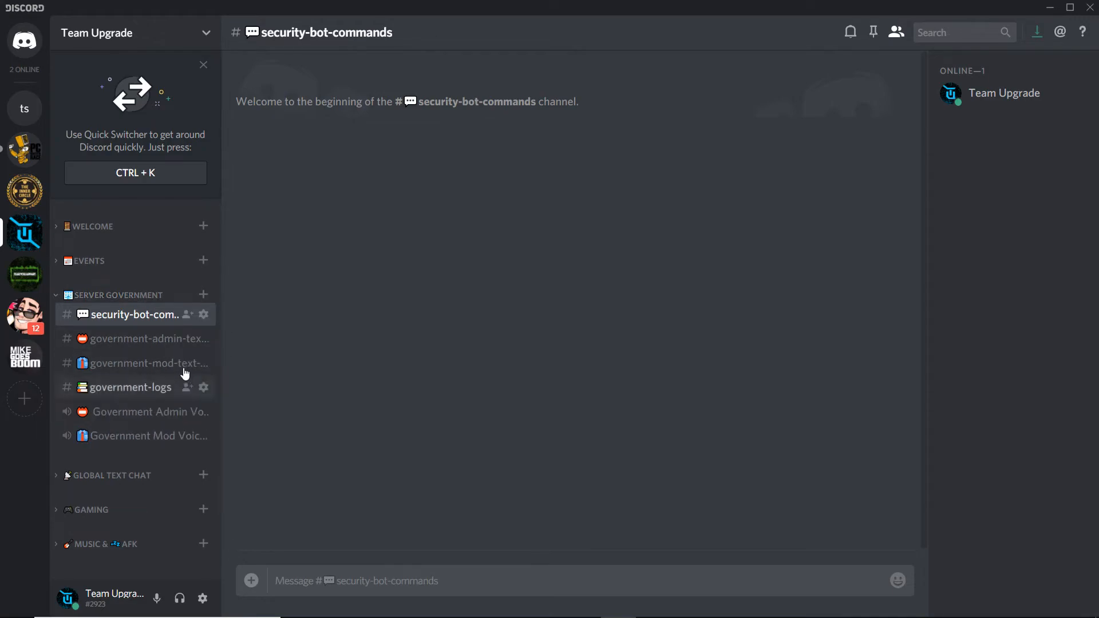
- Toggle the Server Government and Global Text Chat categories open and closed
click(145, 299)
click(146, 300)
click(122, 475)
click(123, 475)
click(147, 295)
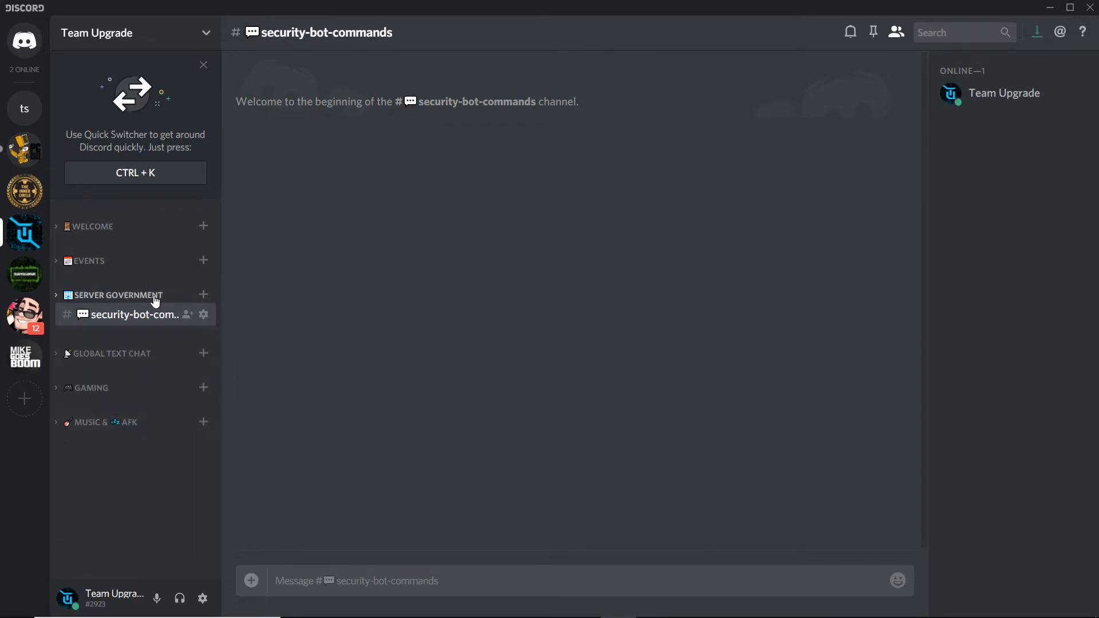
click(170, 295)
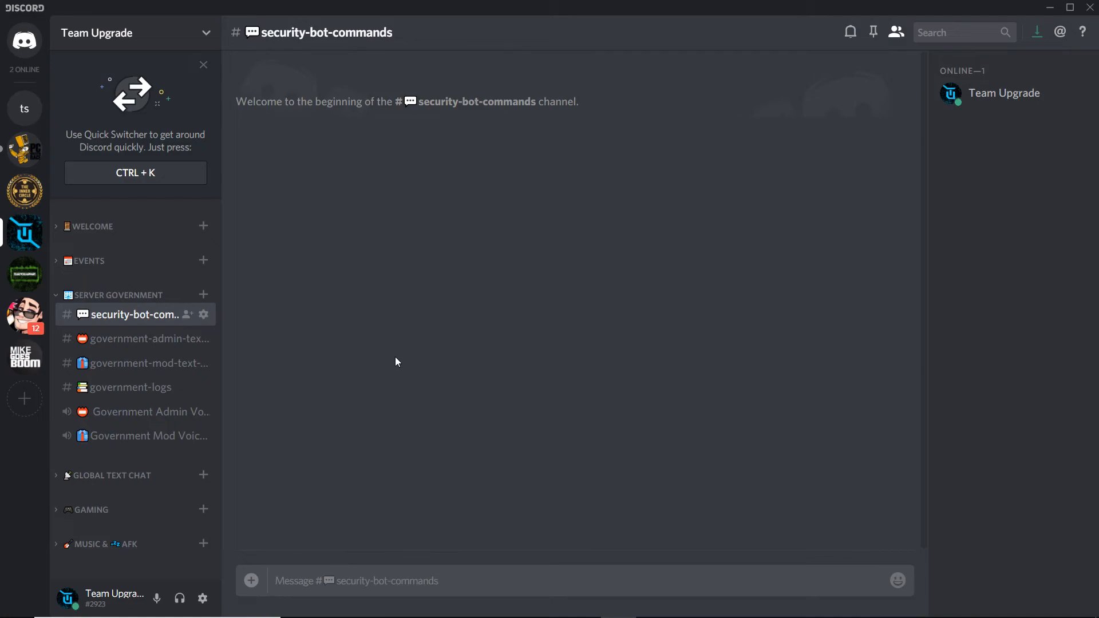
click(171, 296)
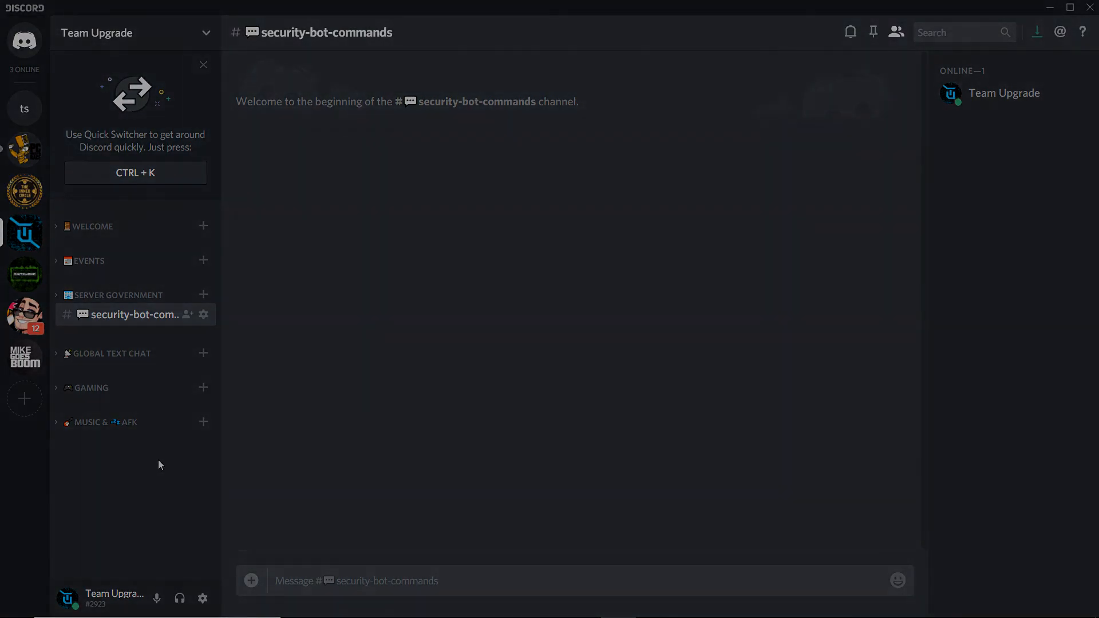
mouse_move(464, 616)
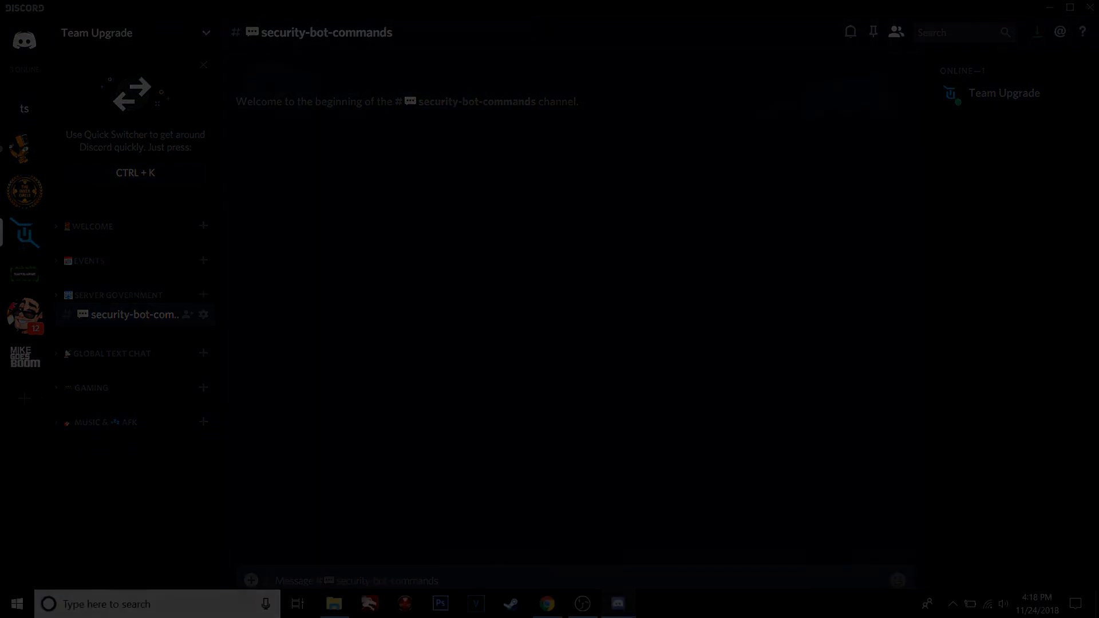